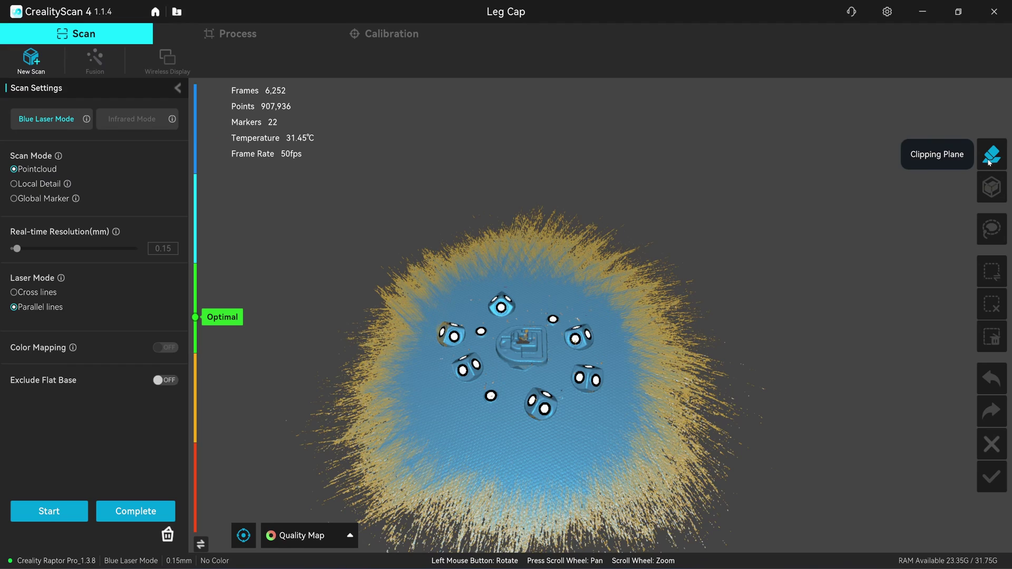
Clip away the flat base with a clipping plane through the three markers lying on it, and complete the scan
click(991, 156)
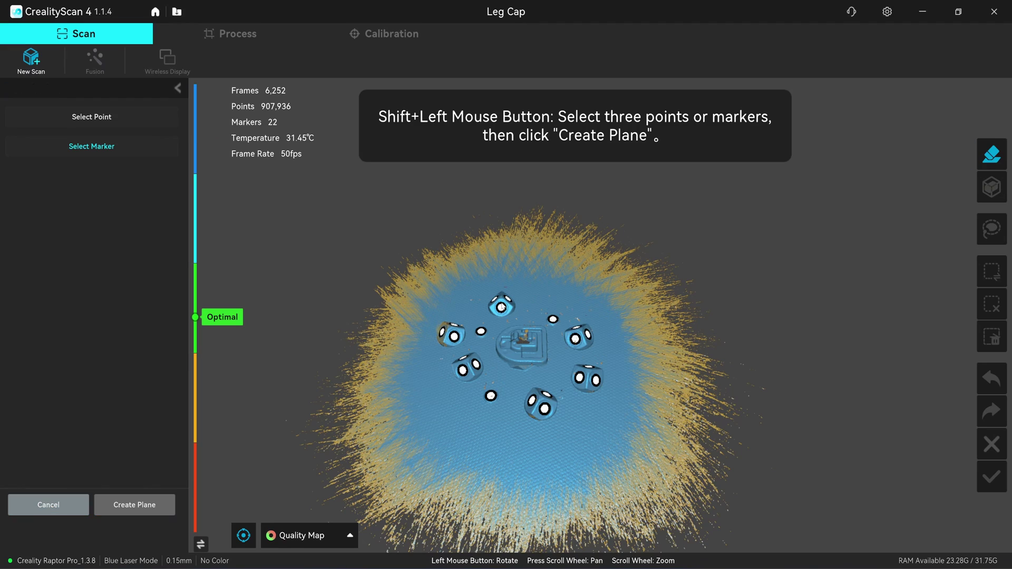
shift+click(482, 332)
shift+click(553, 319)
shift+click(491, 395)
click(135, 504)
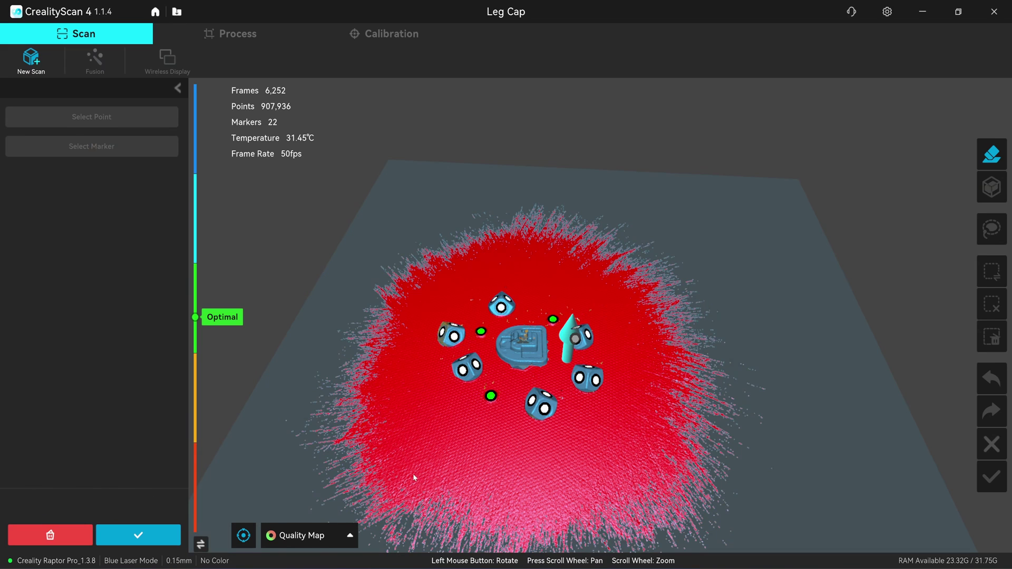
click(138, 535)
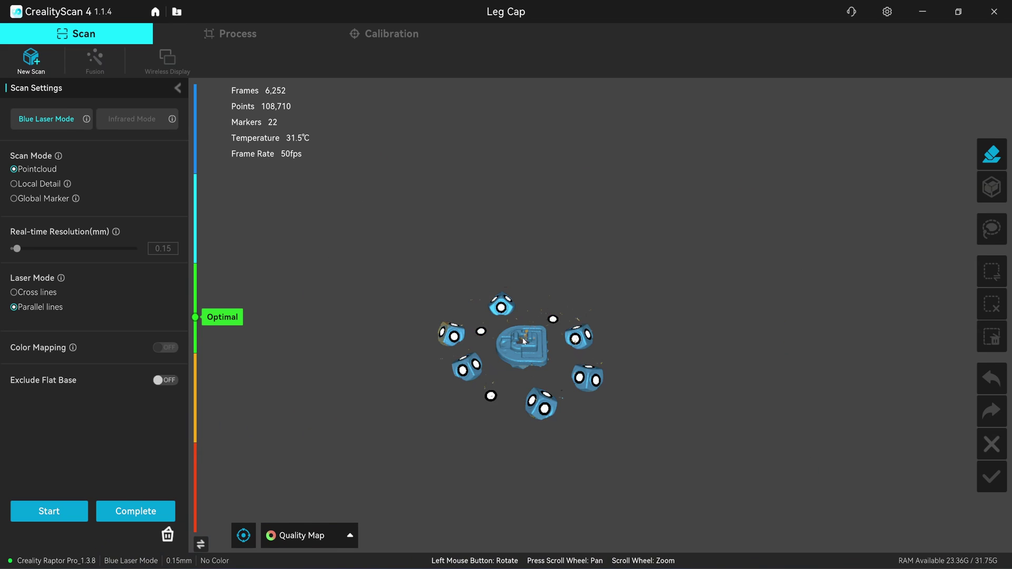
click(118, 512)
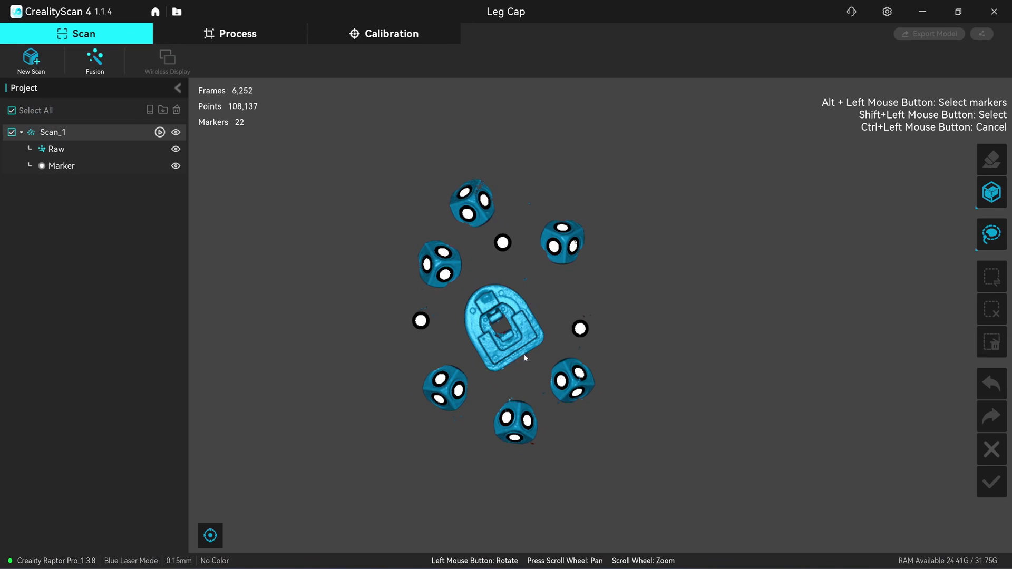
Lasso the leg cap, invert the selection and delete the surrounding marker blocks and stray points
mouse_move(520, 287)
shift+mouse_down()
mouse_move(552, 321)
mouse_move(522, 364)
mouse_move(463, 295)
shift+mouse_up()
click(988, 283)
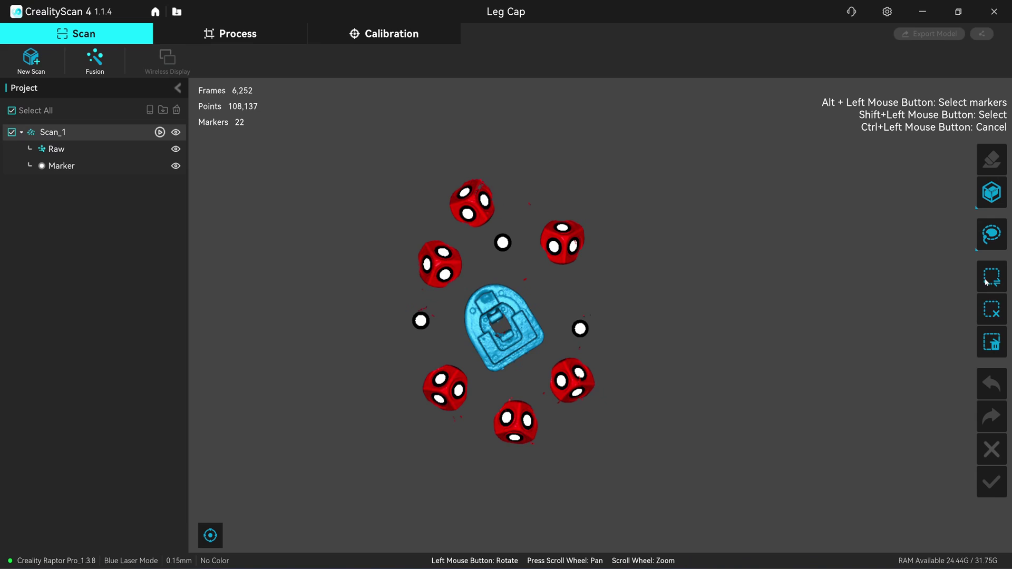
click(992, 343)
Delete the leftover surface fragment beneath the leg cap and apply the point cloud edits
mouse_move(782, 343)
mouse_down()
mouse_move(660, 386)
mouse_move(514, 307)
mouse_up()
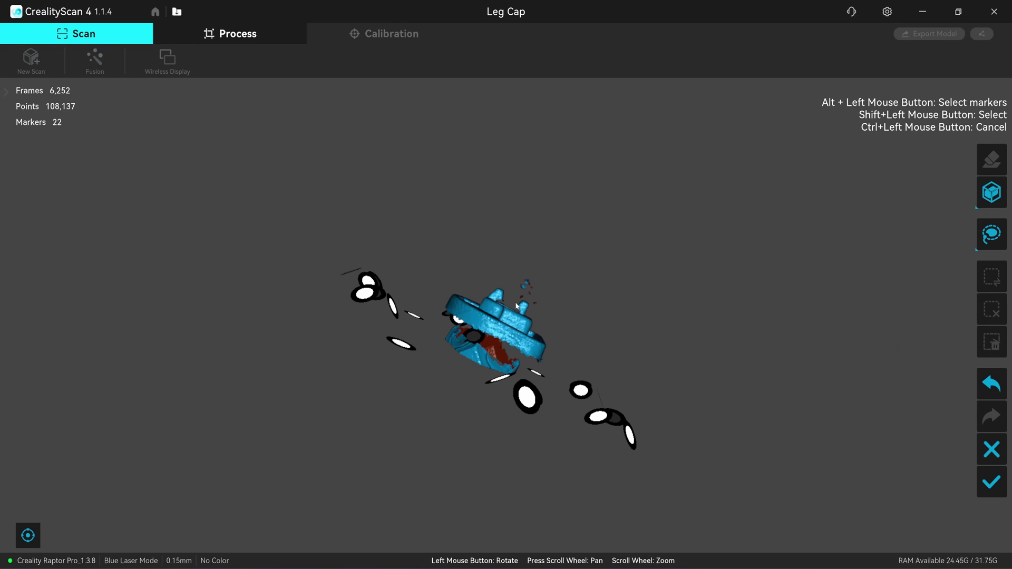
mouse_move(429, 355)
shift+mouse_down()
mouse_move(486, 339)
mouse_move(511, 352)
mouse_move(529, 390)
mouse_move(436, 379)
mouse_move(397, 451)
mouse_move(446, 461)
mouse_move(444, 470)
mouse_move(468, 411)
mouse_move(506, 380)
shift+mouse_up()
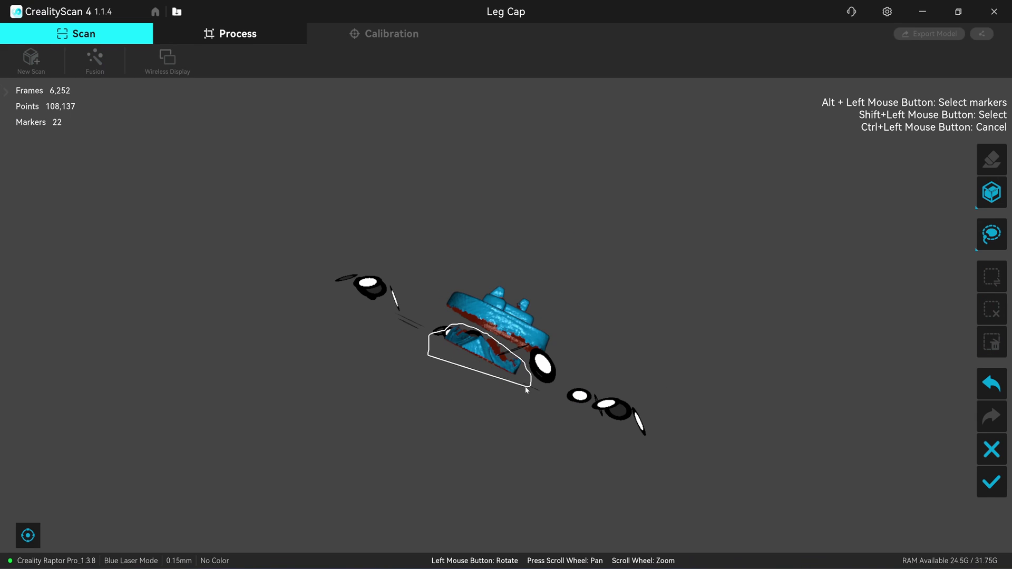
key(Delete)
click(992, 482)
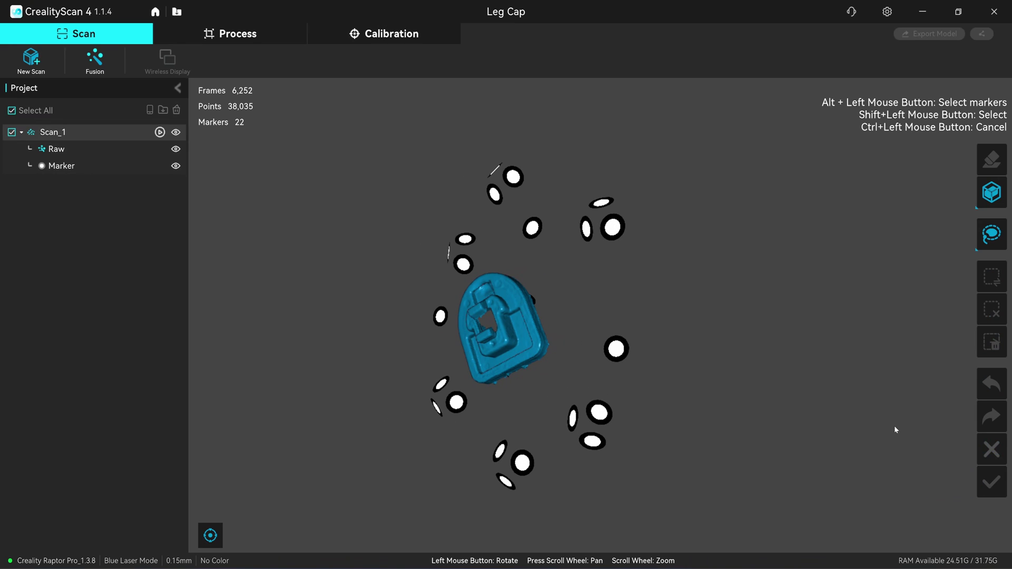
Fuse the scan using the Standard method, 0.15 mm resolution, 50% noise removal and marker removal on
click(90, 63)
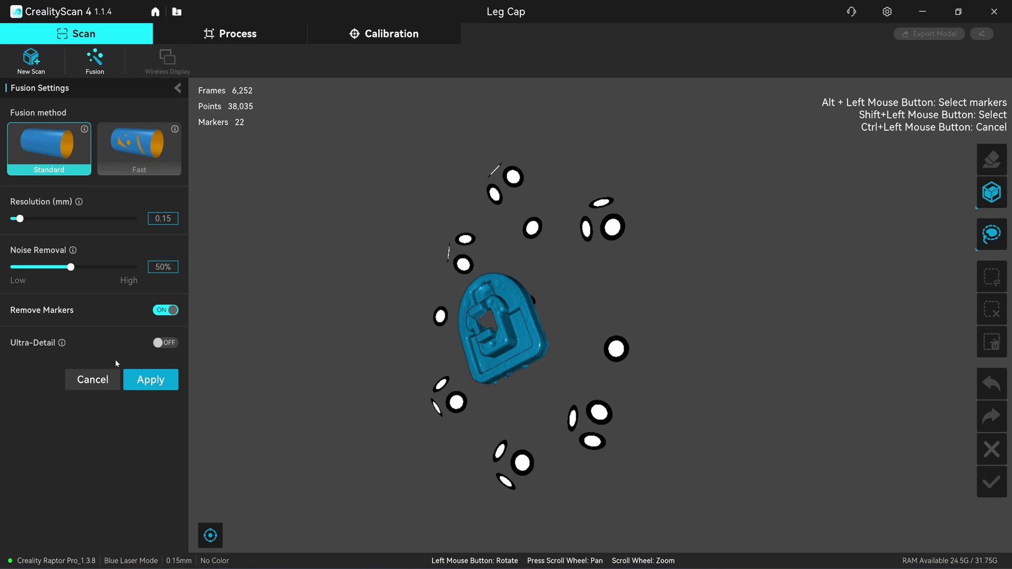
click(151, 380)
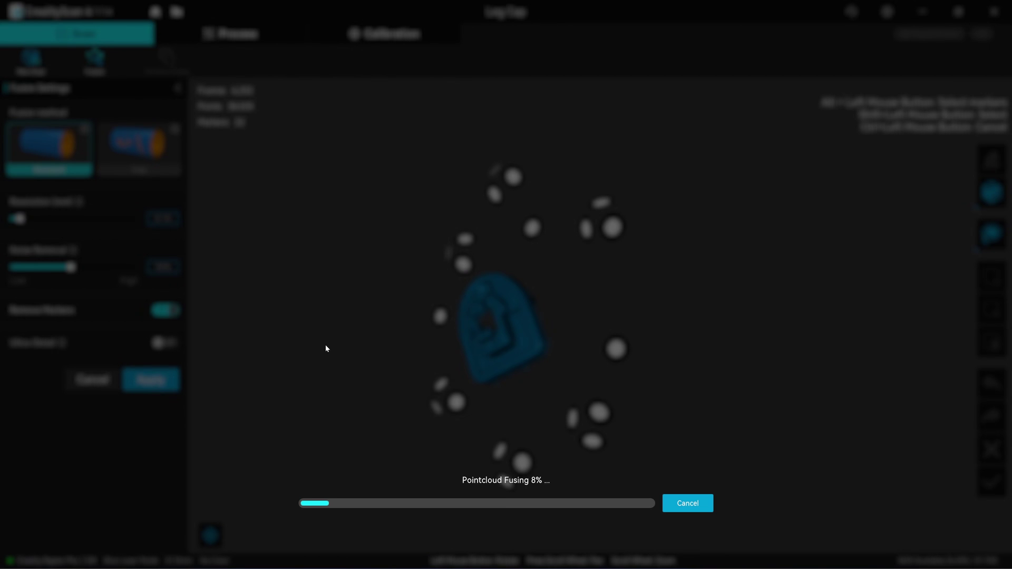
Export the fused point cloud as an ASC file named LegCap in the Leg Cap folder
scroll(423, 313, down, 5)
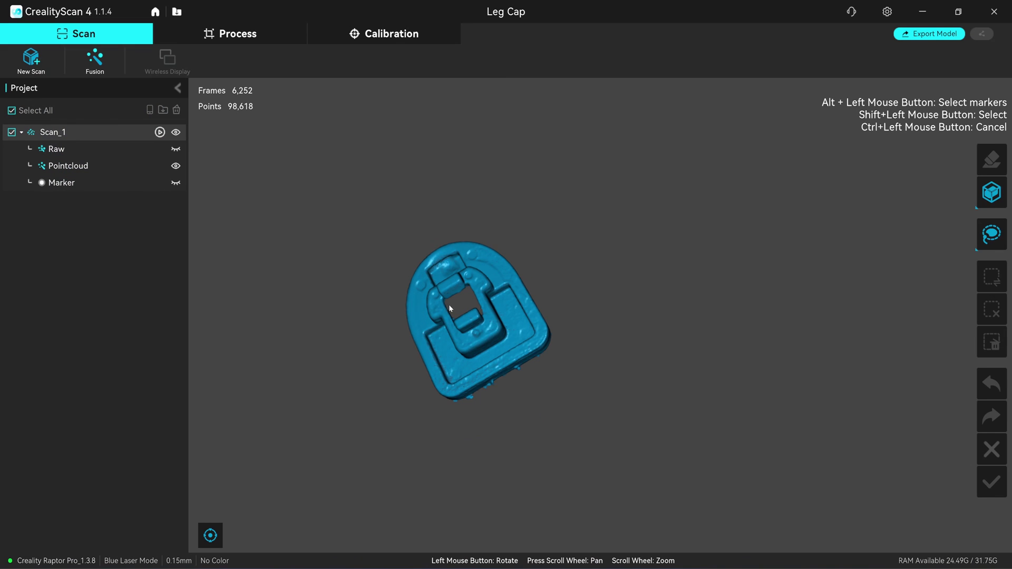
drag(392, 312, 404, 407)
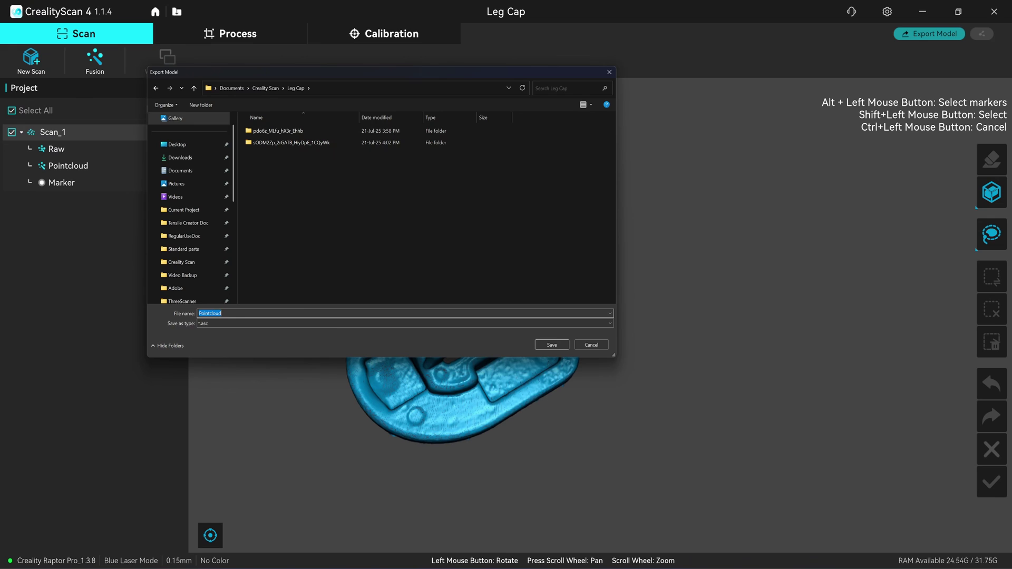
text(LegCap)
click(546, 348)
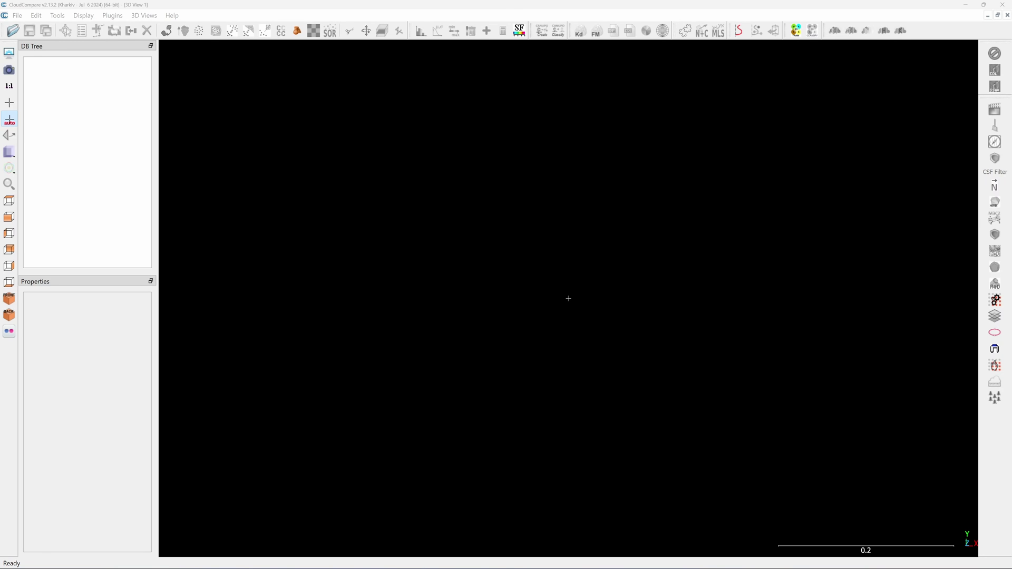
Switch to CloudCompare and import LegCap.asc from the Leg Cap folder, applying the detected coordinate and normal columns
mouse_move(508, 566)
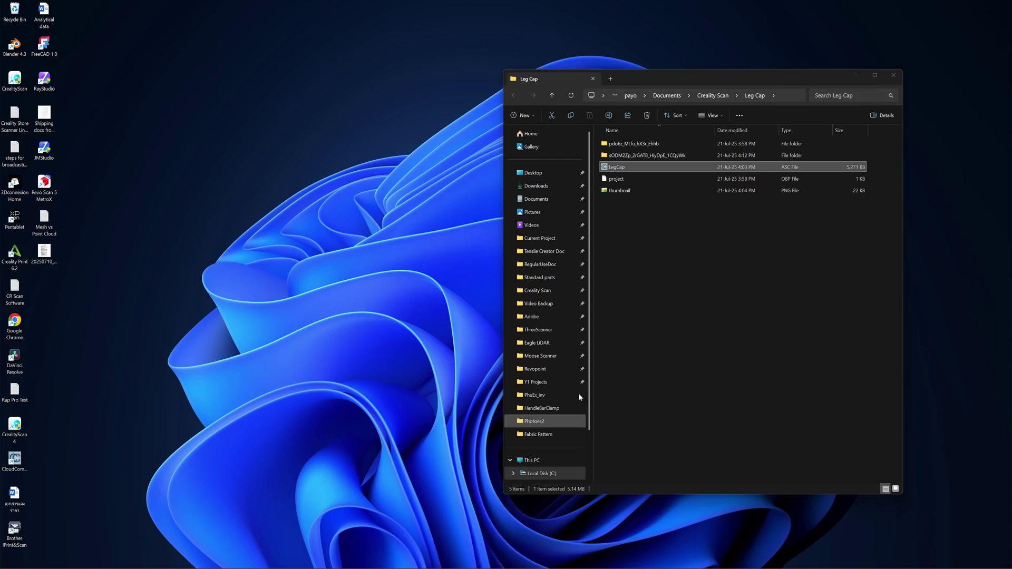
click(505, 535)
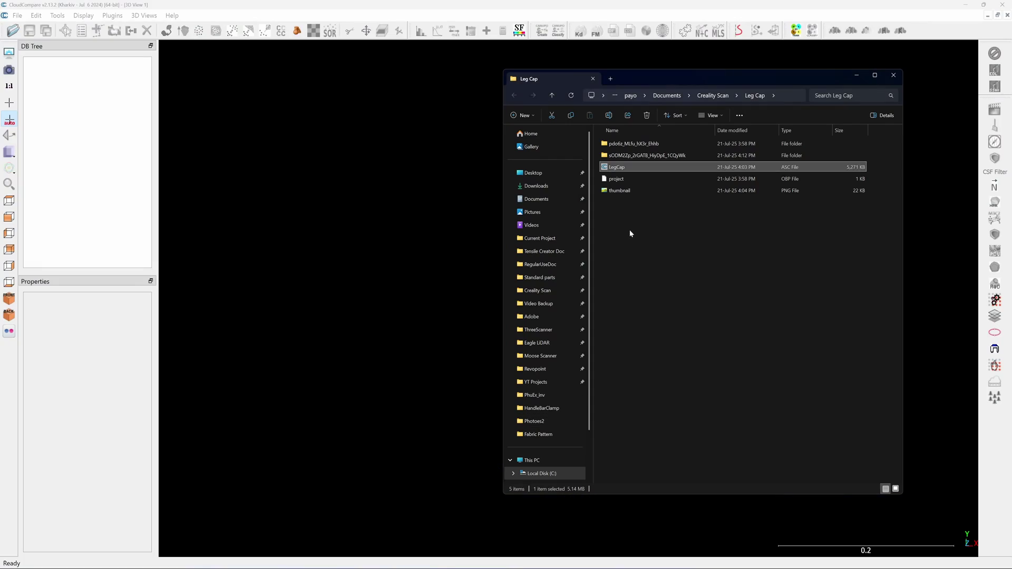
drag(612, 169, 440, 193)
click(454, 114)
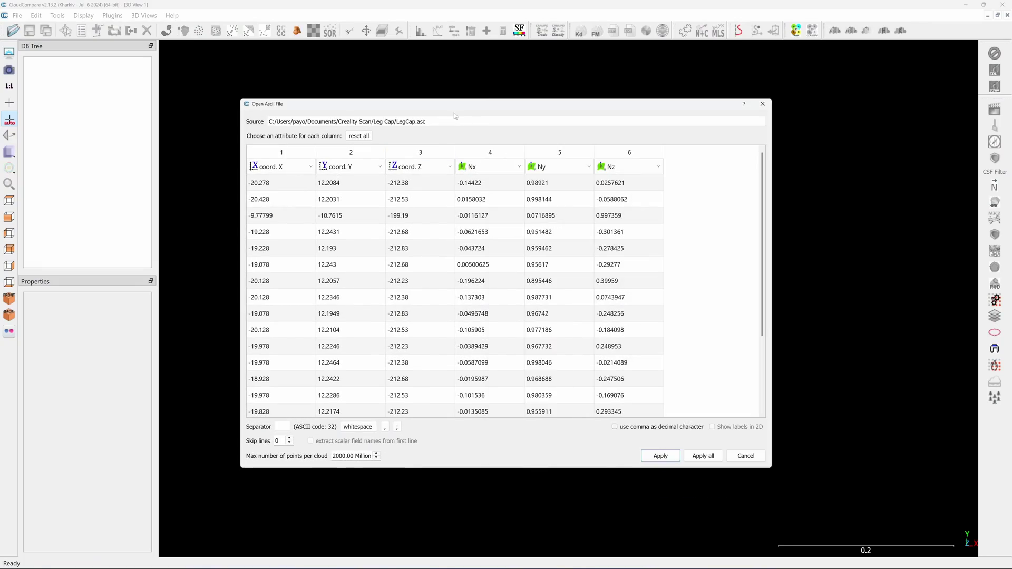
click(704, 455)
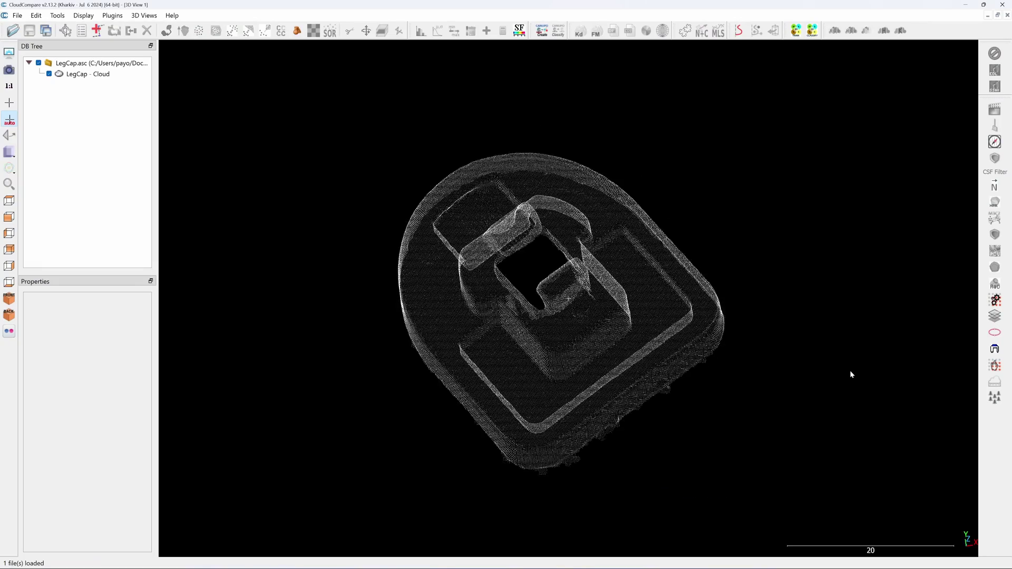
Level the LegCap cloud by picking three points on the flat face of the cap, computing the octree for picking
drag(851, 372, 416, 195)
click(105, 75)
click(8, 139)
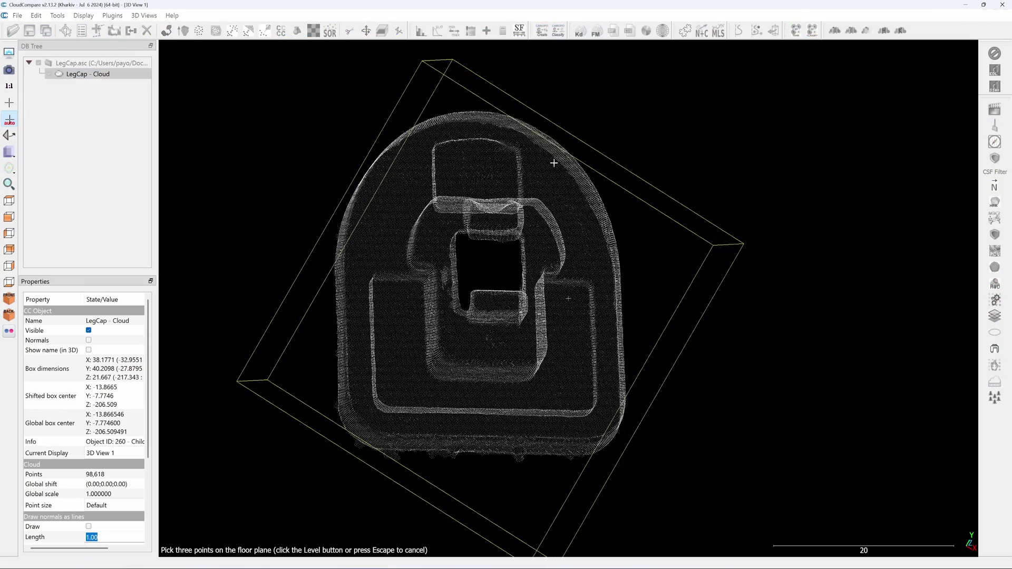
drag(554, 162, 596, 201)
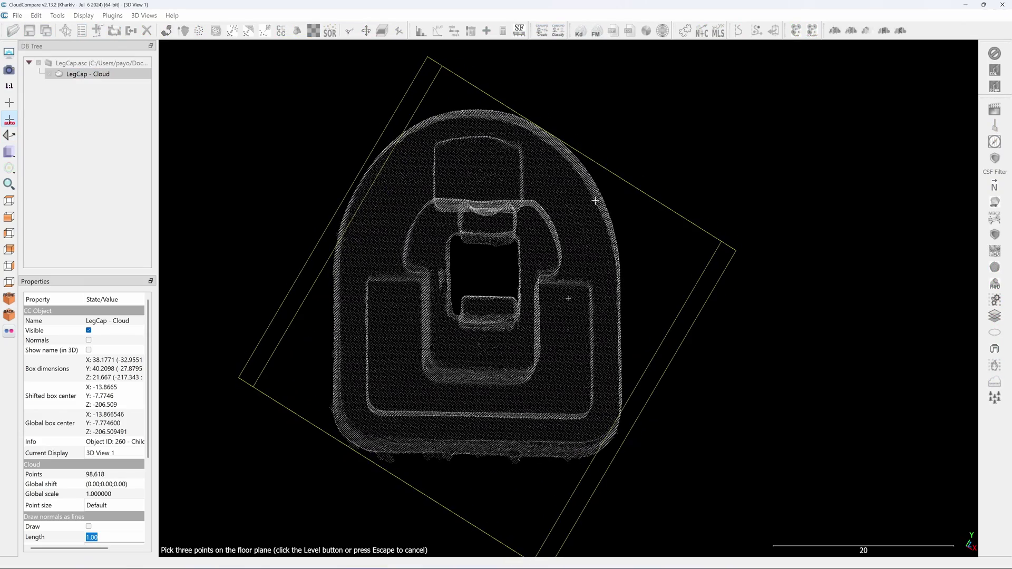
click(579, 204)
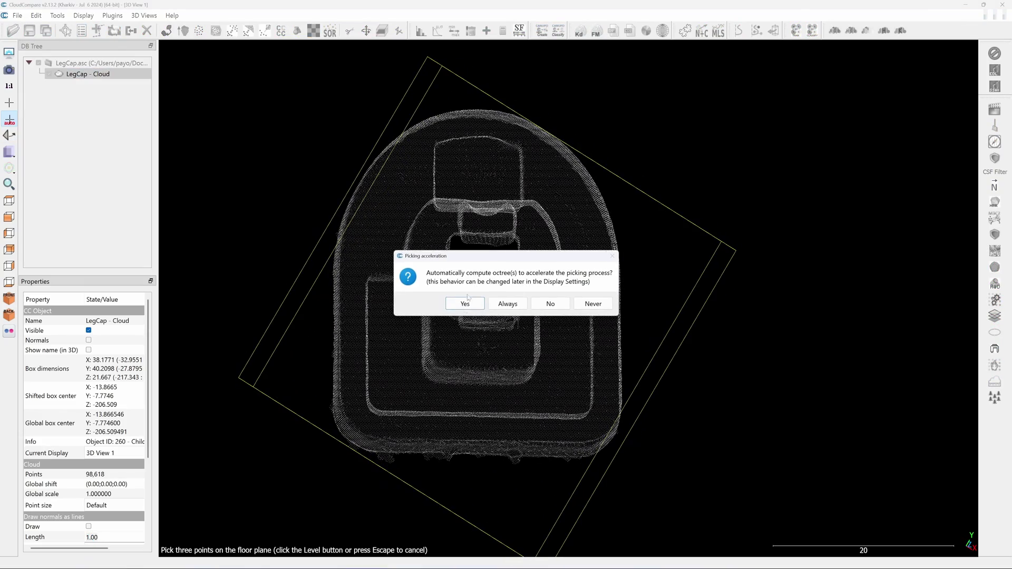
click(468, 299)
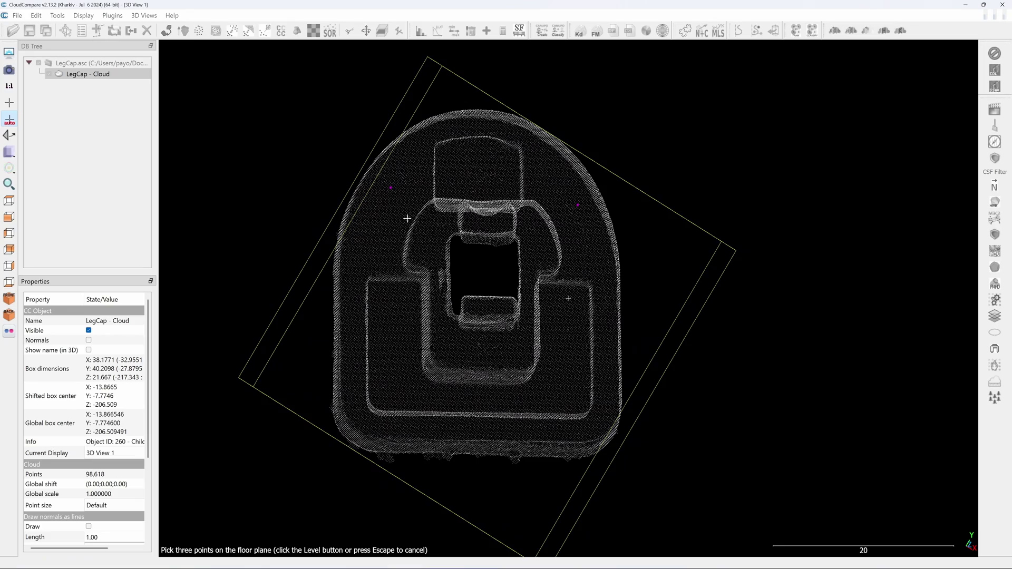
drag(407, 218, 530, 403)
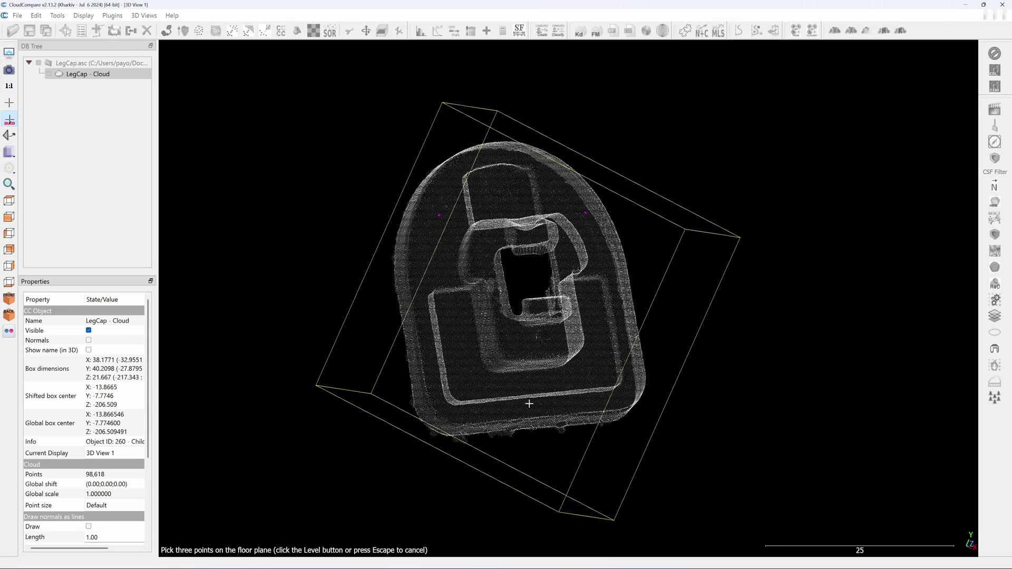
click(529, 403)
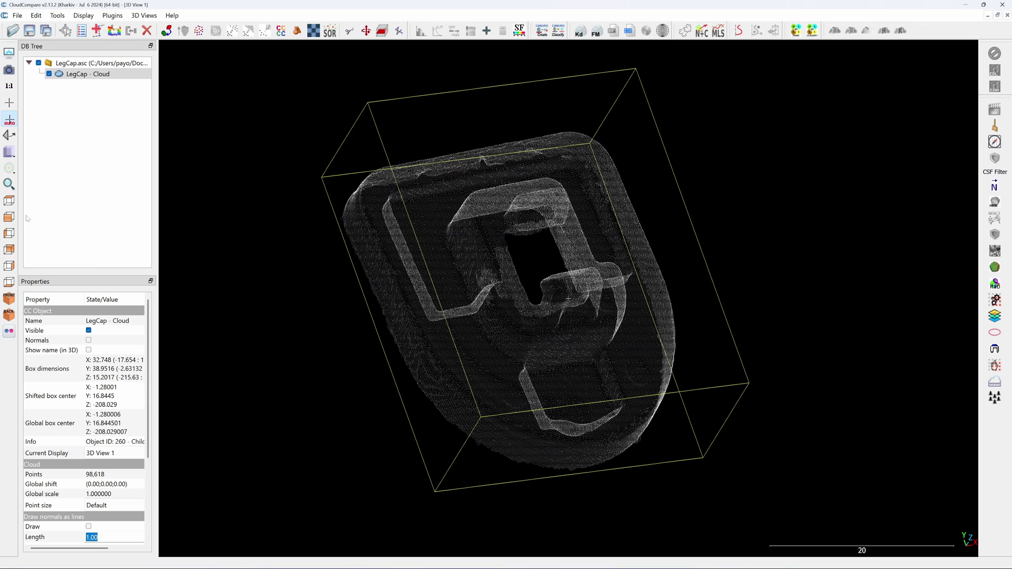
Rotate the LegCap cloud about Z only, in top view, until its straight edge is horizontal, and apply the transformation
click(9, 217)
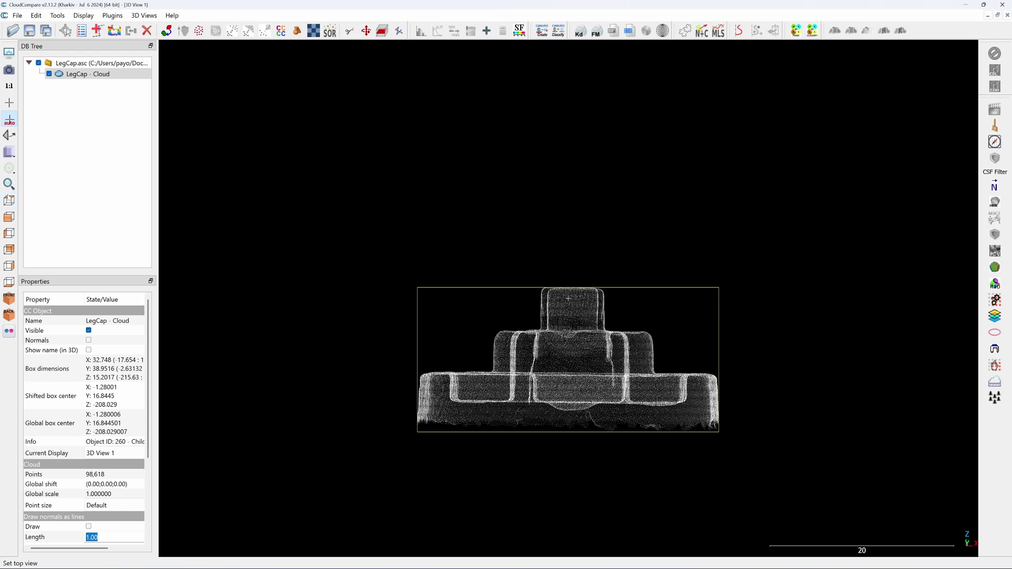
click(7, 204)
right_drag(587, 210, 436, 200)
click(367, 32)
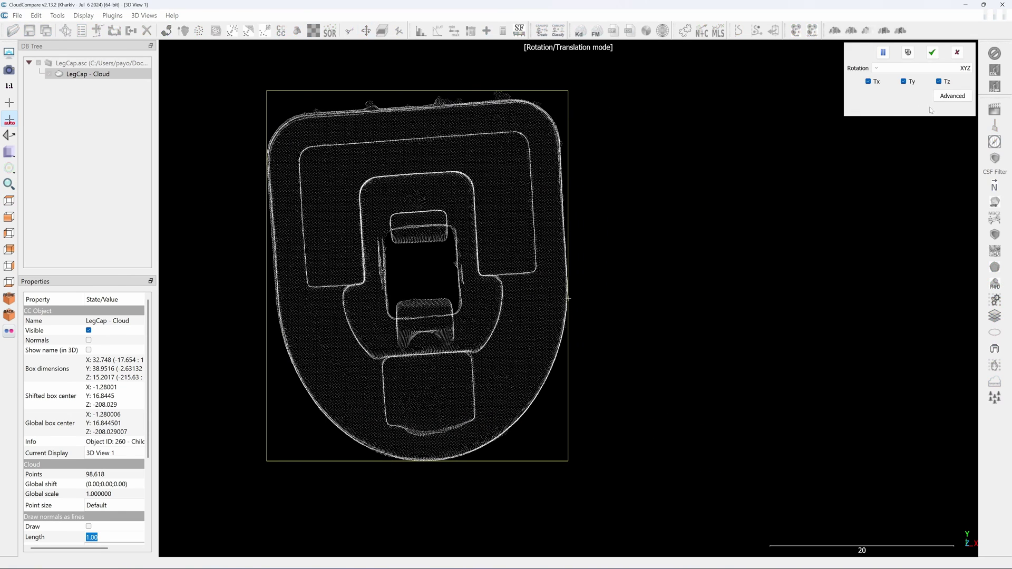
click(920, 68)
click(922, 97)
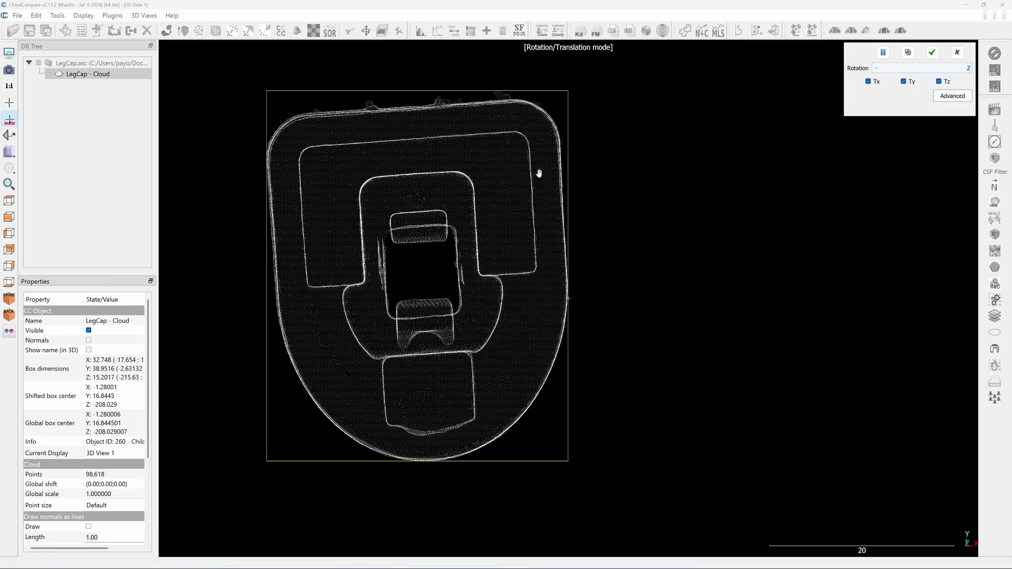
right_drag(563, 190, 486, 197)
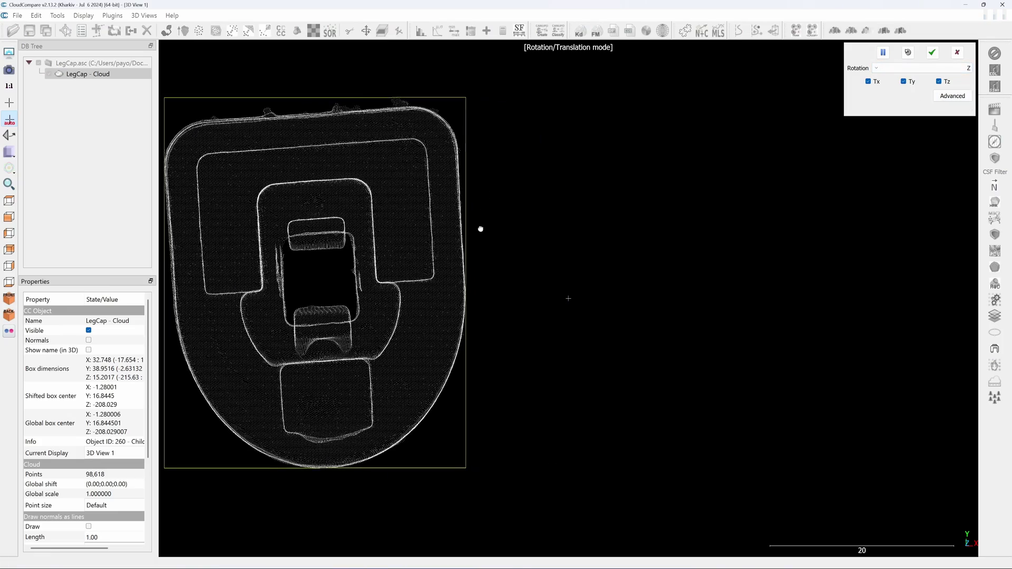
drag(481, 229, 364, 214)
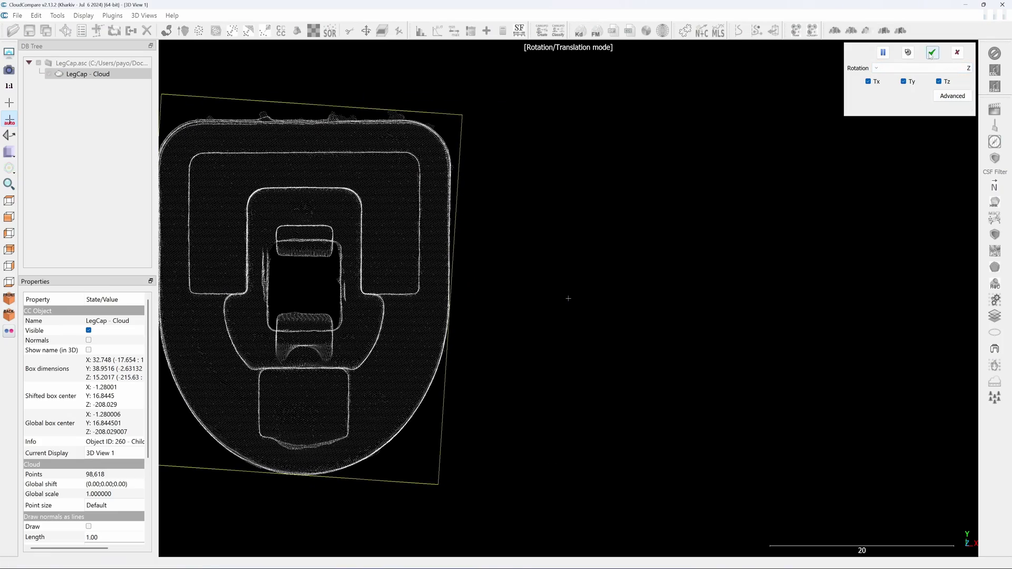
click(932, 52)
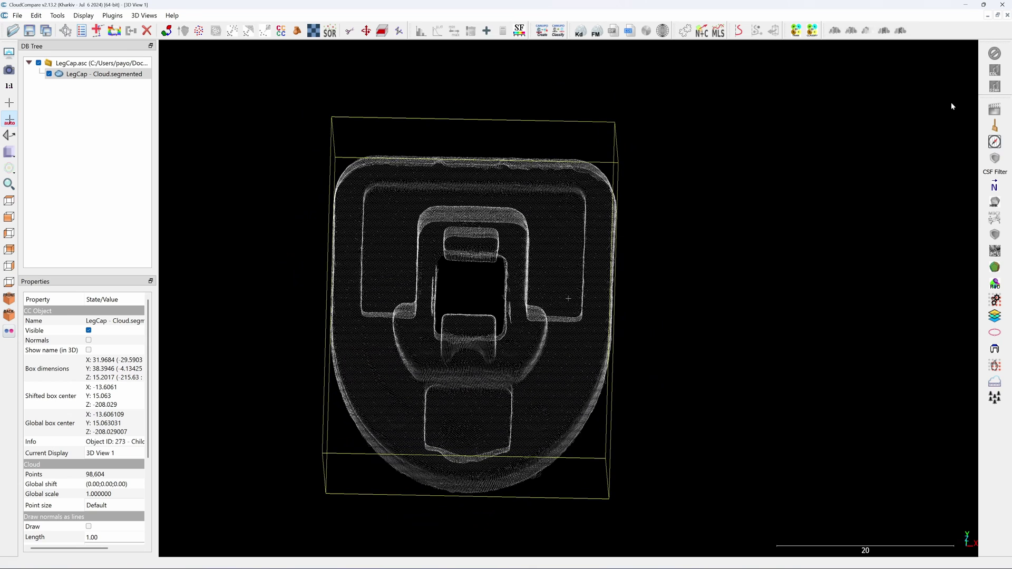
Move the segmented cloud's bounding-box center to the origin
click(9, 201)
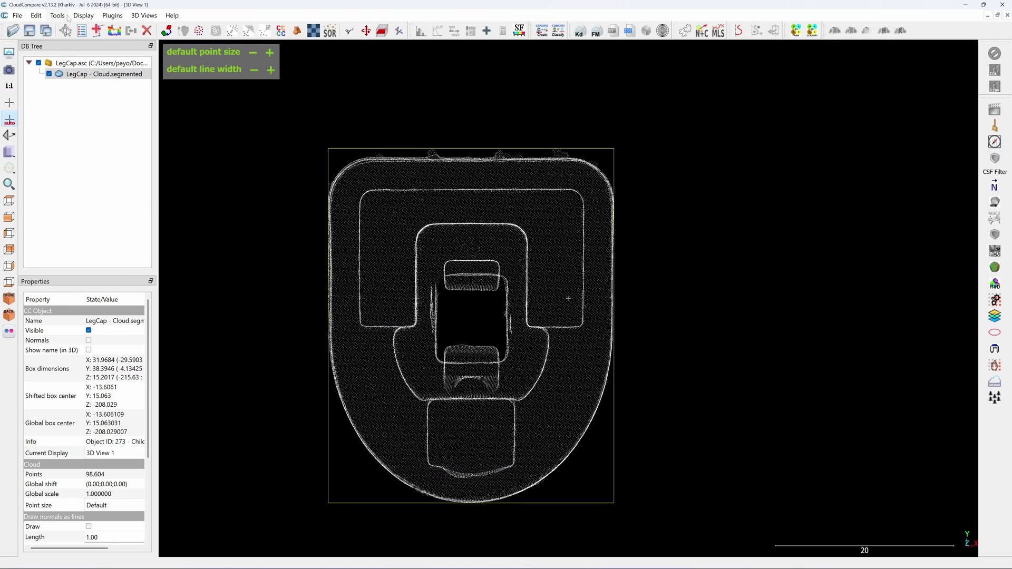
click(68, 17)
mouse_move(95, 51)
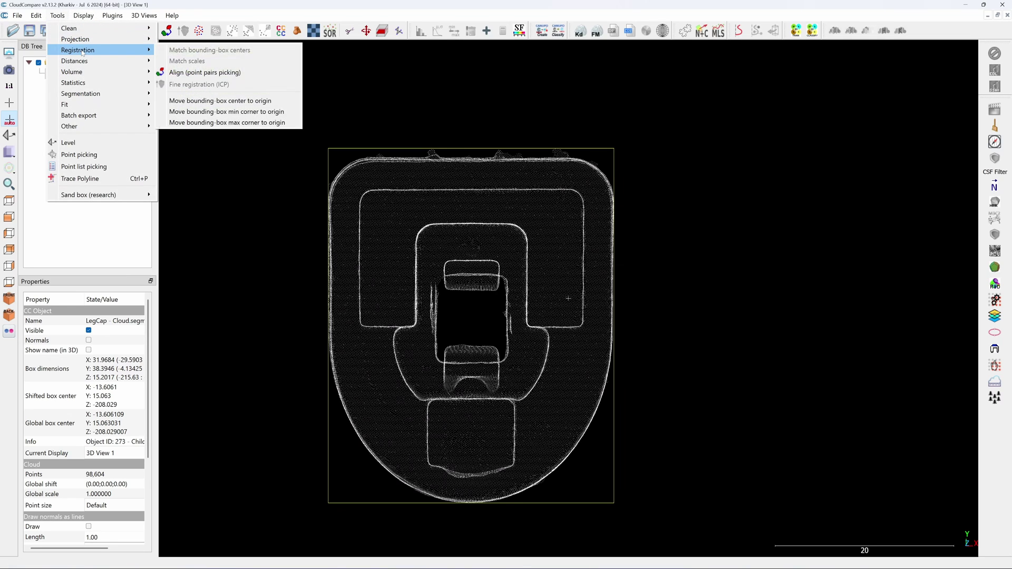
click(195, 105)
Save the centered LegCap cloud as a PLY mesh file named LegCap - Cloud in the Leg Cap folder, using ASCII output
scroll(572, 211, up, 5)
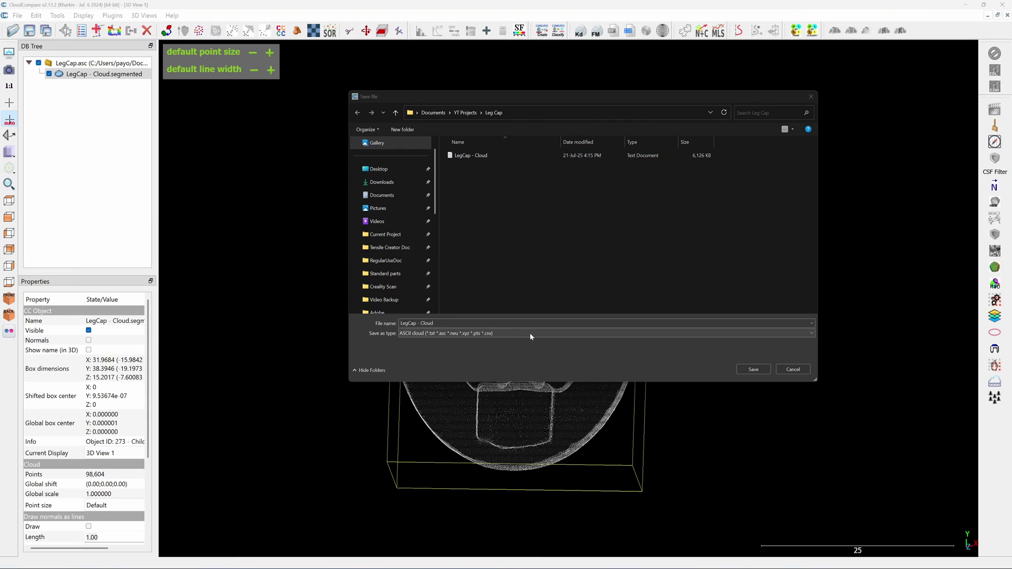
click(530, 334)
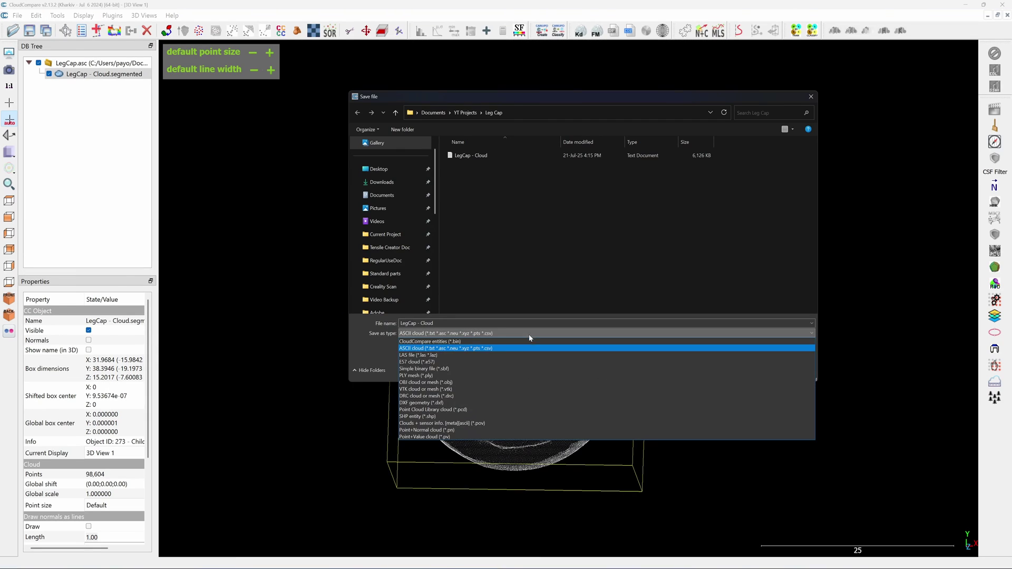
click(498, 375)
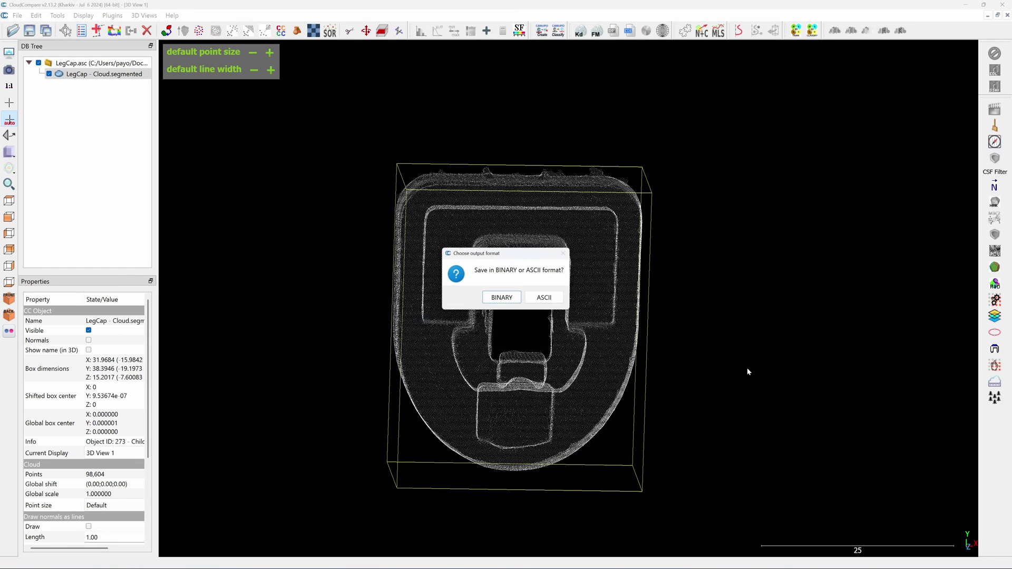
click(753, 369)
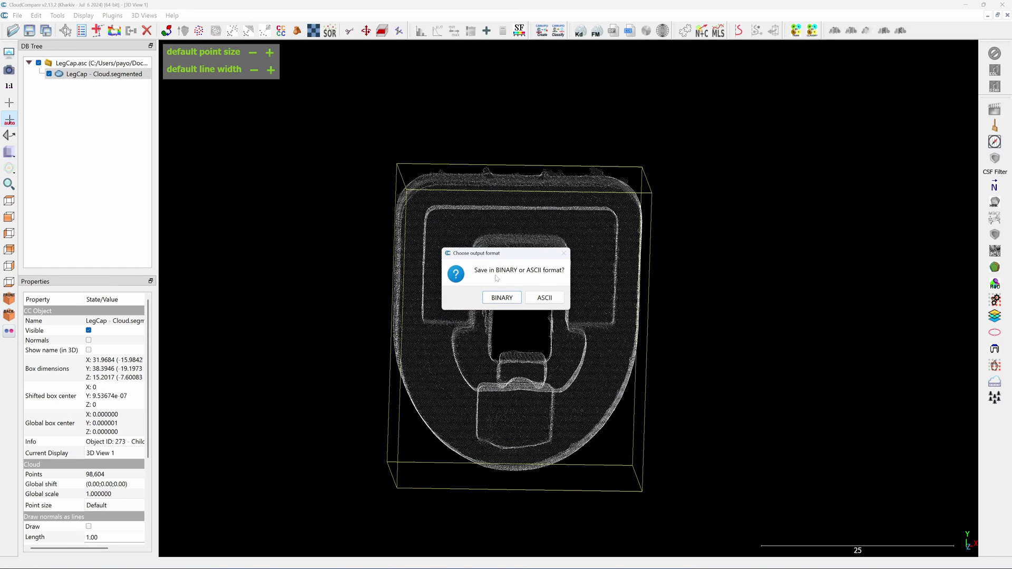
click(544, 298)
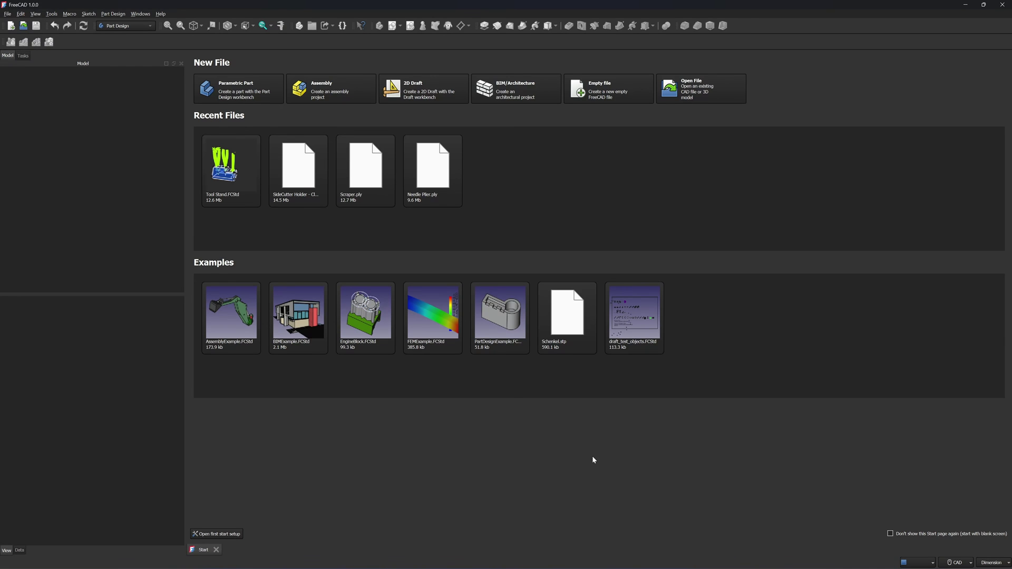
Switch to FreeCAD and create a new parametric part in the Part Design workbench
click(238, 95)
click(150, 27)
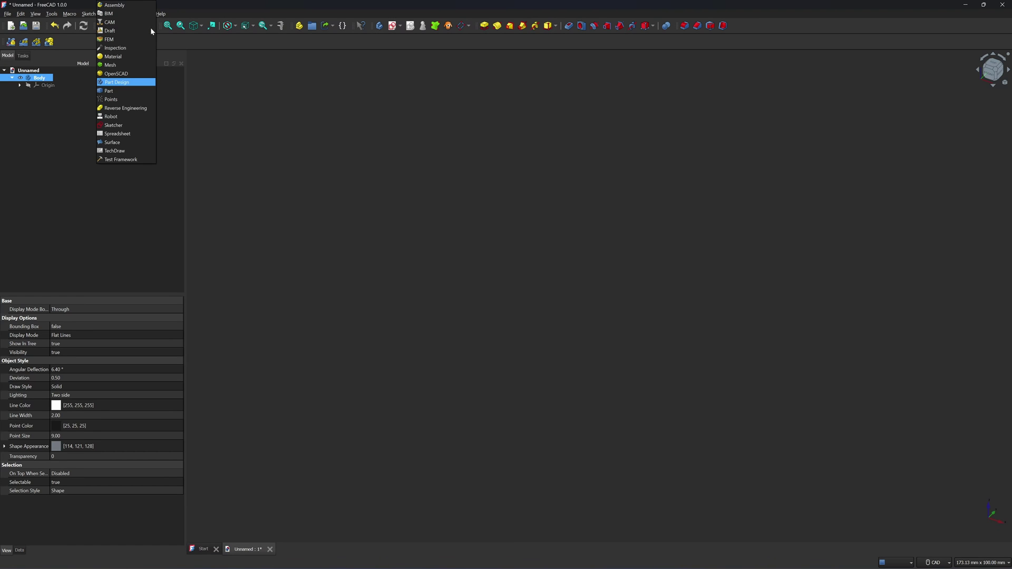
click(133, 83)
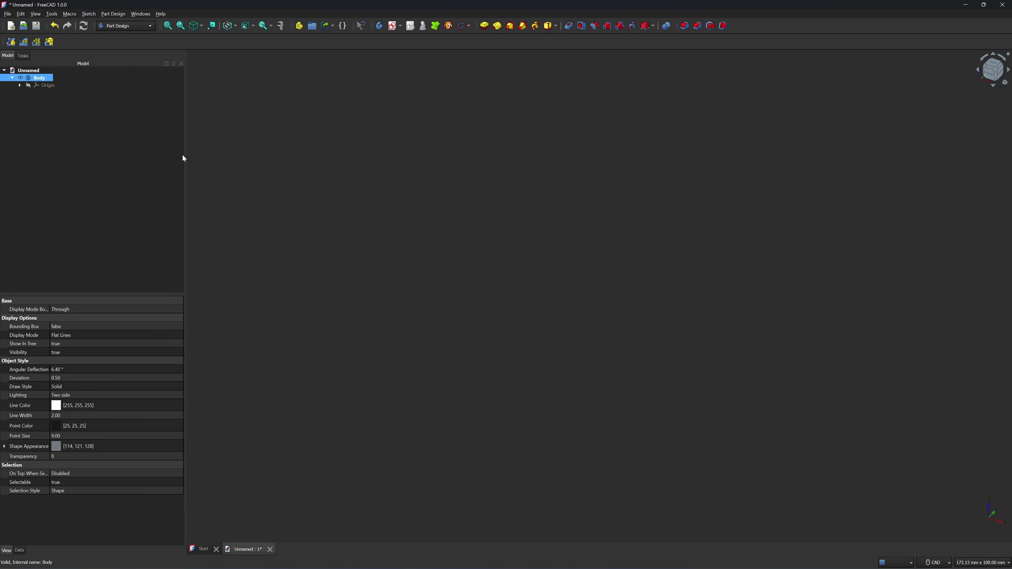
Import the point cloud LegCap - Cloud.ply from the YT Projects > Leg Cap folder
click(8, 14)
click(21, 124)
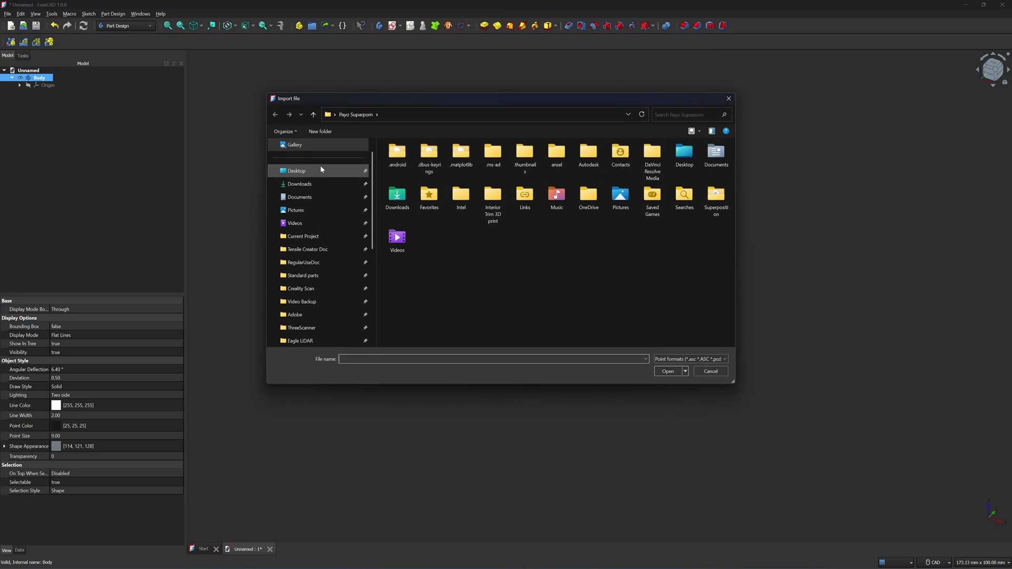
double_click(430, 195)
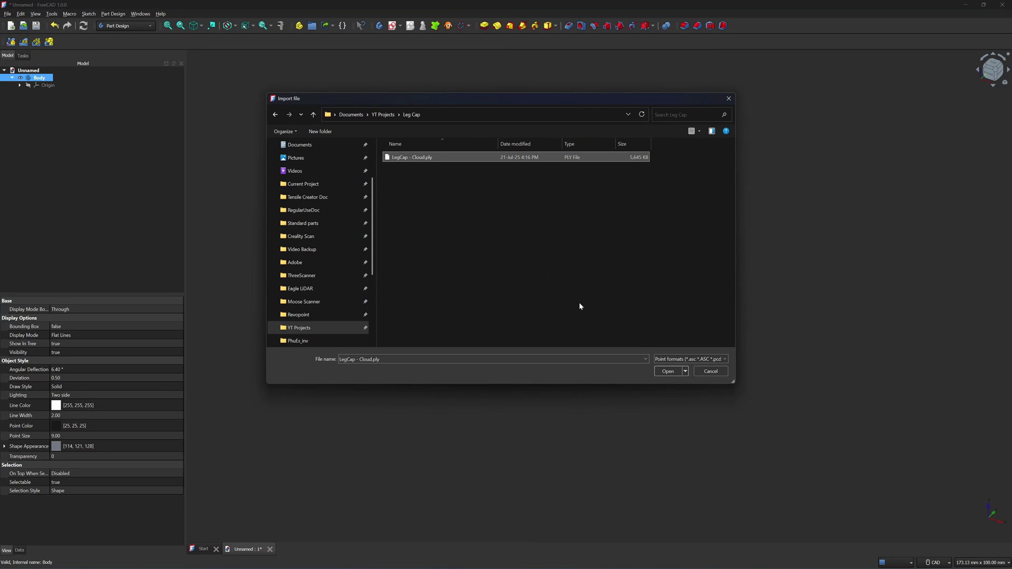
click(667, 372)
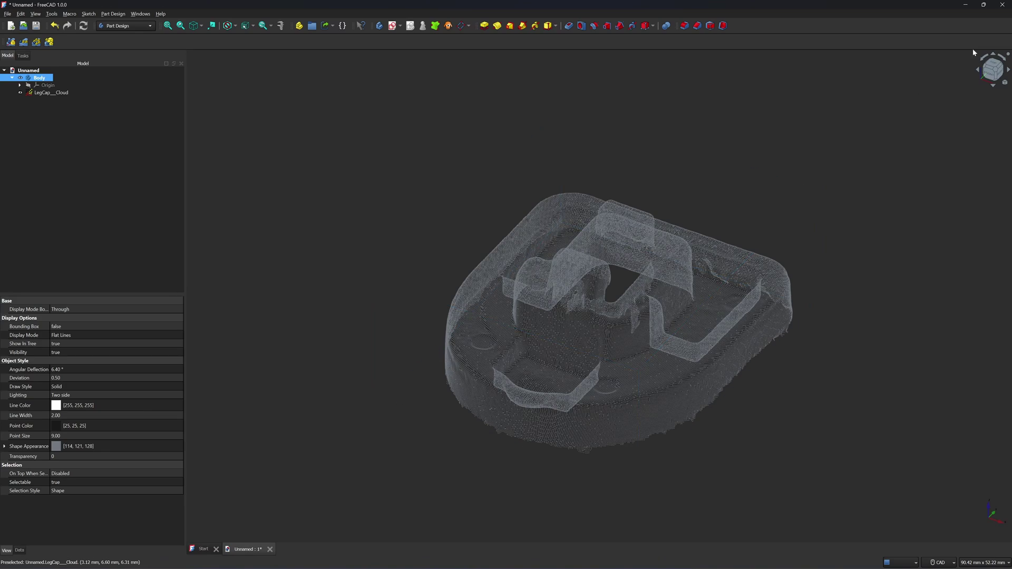
Set the imported leg cap cloud's point size to 1 and its shape appearance to bright yellow-green
click(1005, 72)
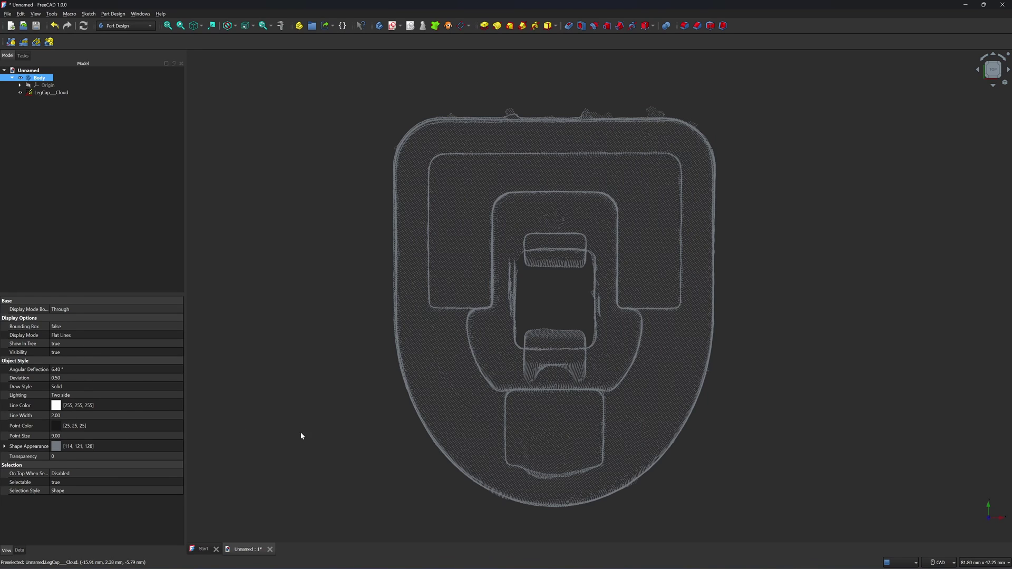
click(50, 92)
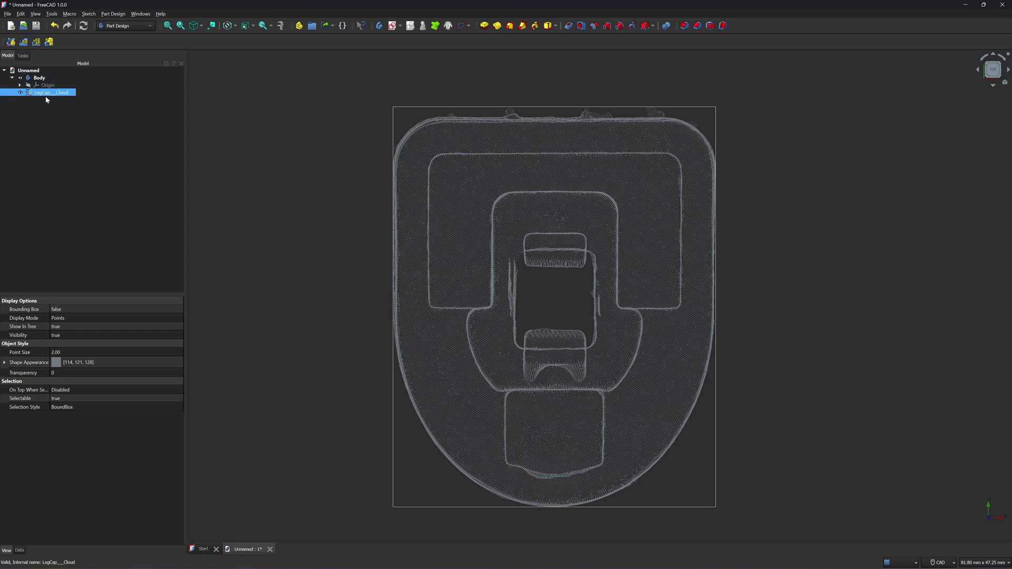
click(60, 355)
text(1)
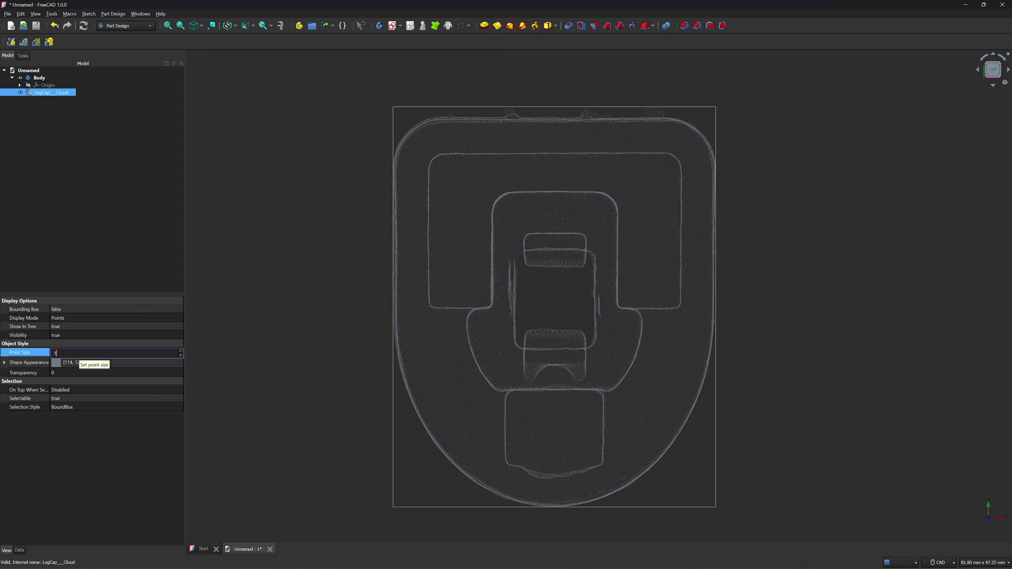
key(Return)
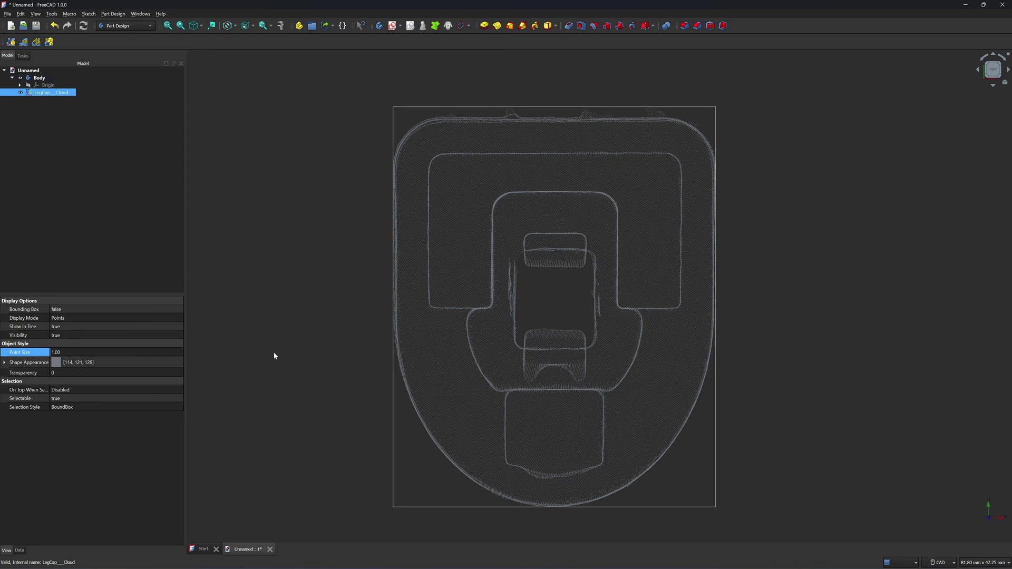
click(59, 366)
click(121, 363)
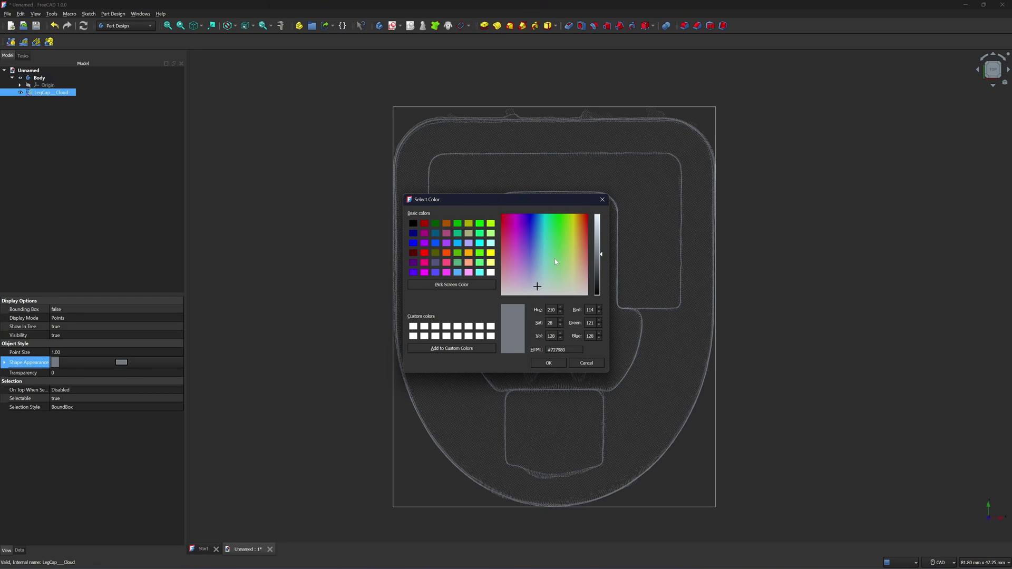
click(491, 223)
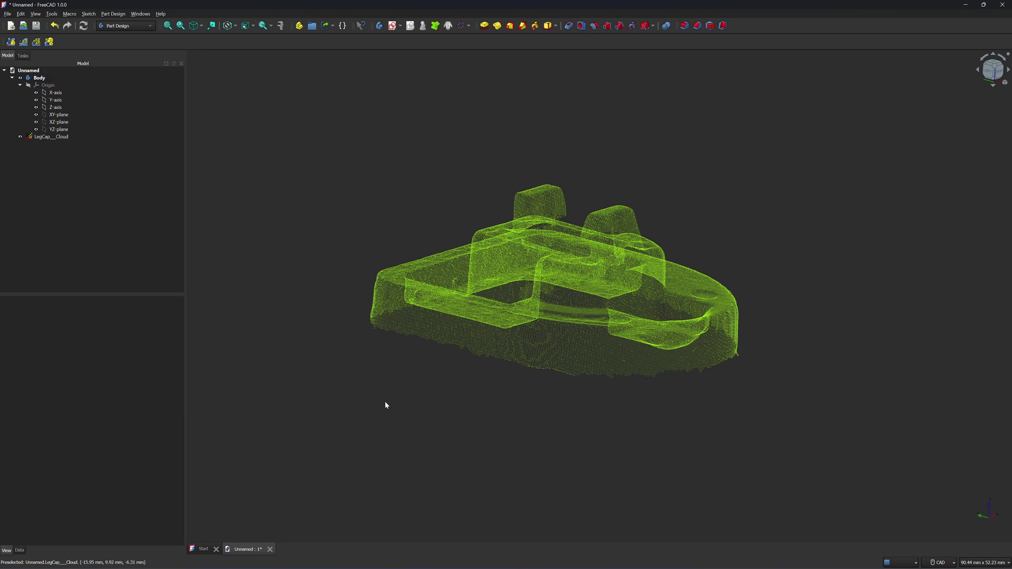
Show the body's origin planes and axes around the leg cap cloud
middle_drag(385, 402, 447, 296)
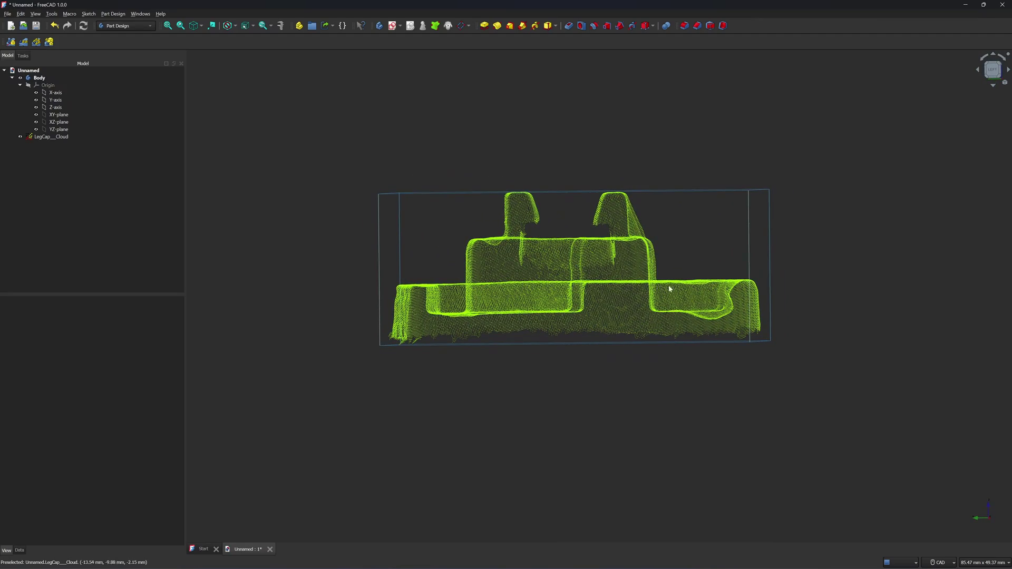
middle_drag(670, 289, 555, 329)
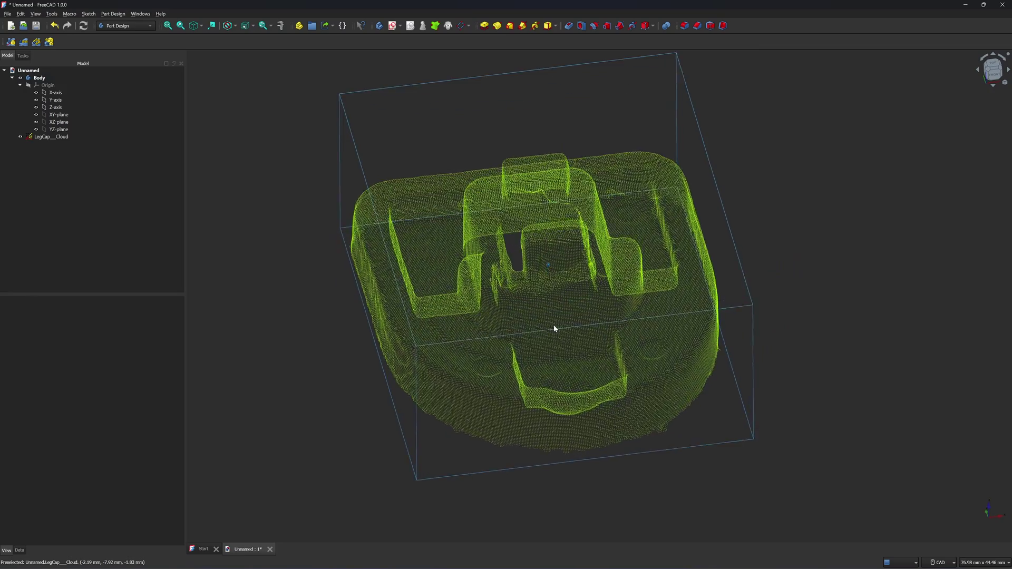
click(164, 122)
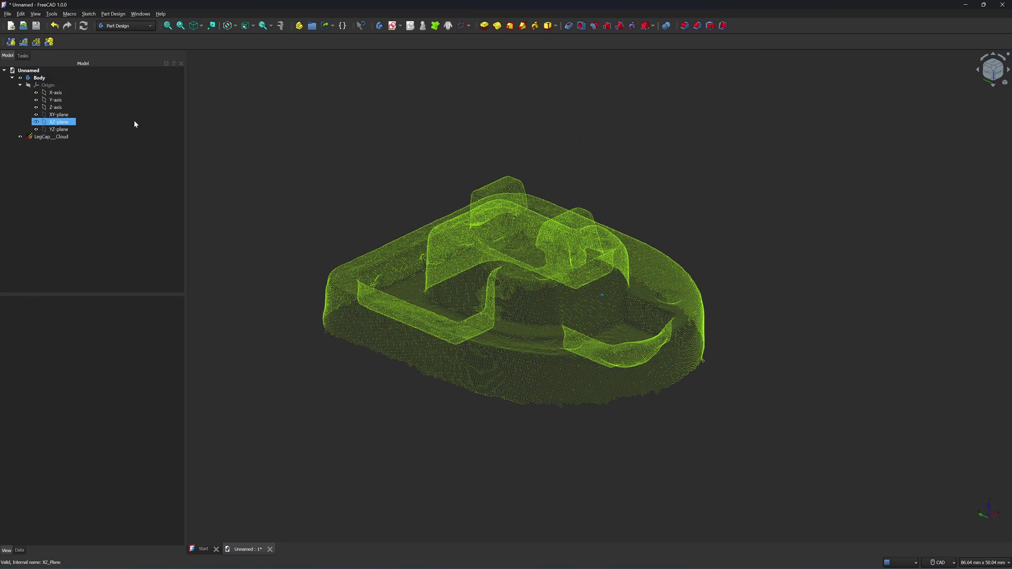
click(29, 87)
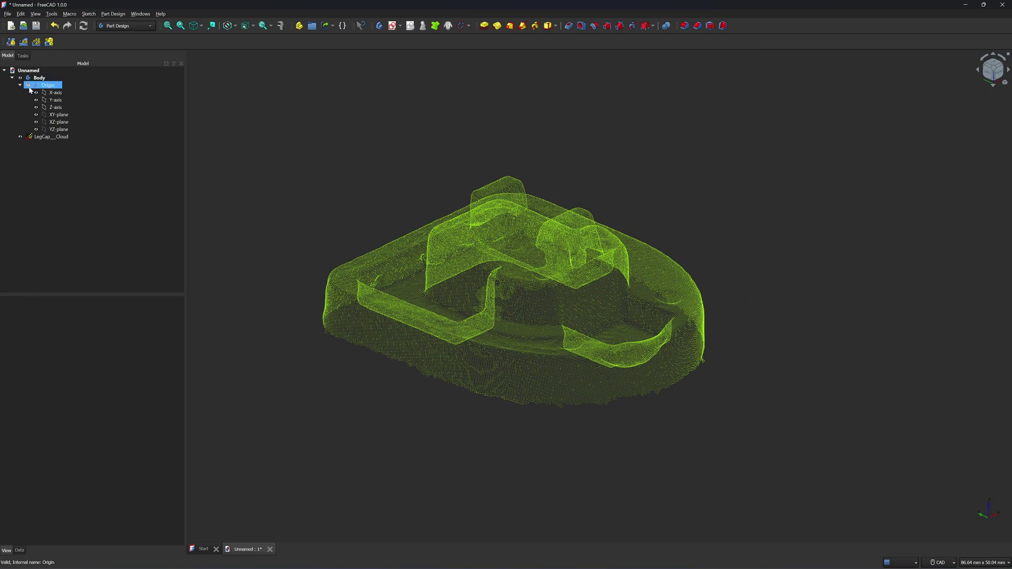
click(28, 85)
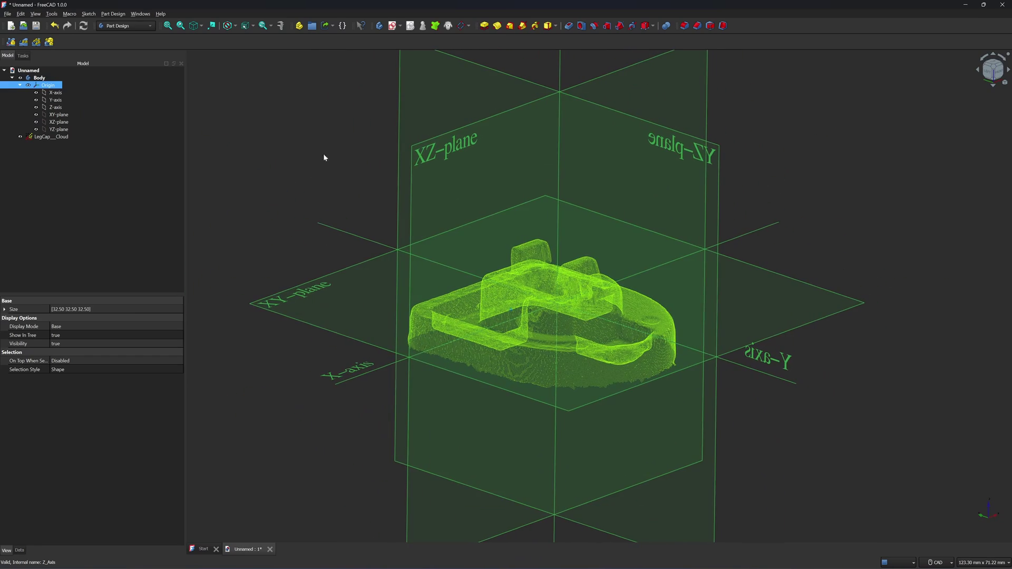
Start a datum plane in the body, attached to XY_Plane in Plane face mode
click(300, 289)
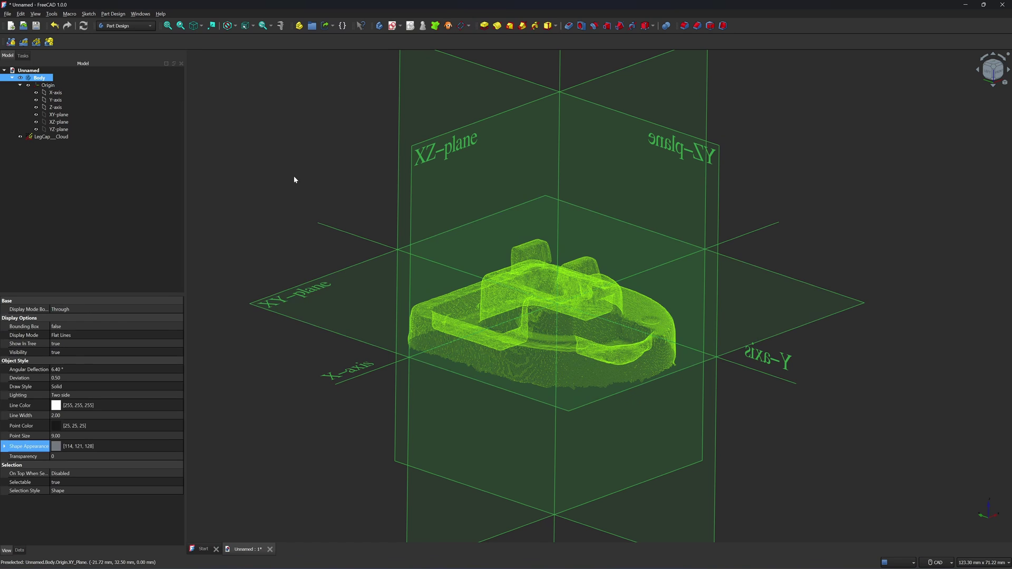
click(469, 26)
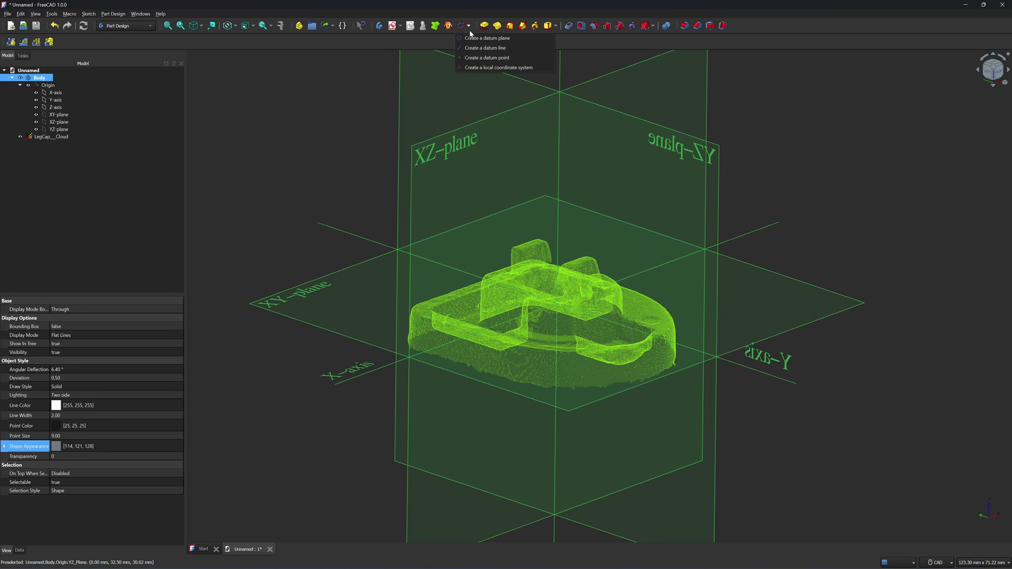
click(471, 39)
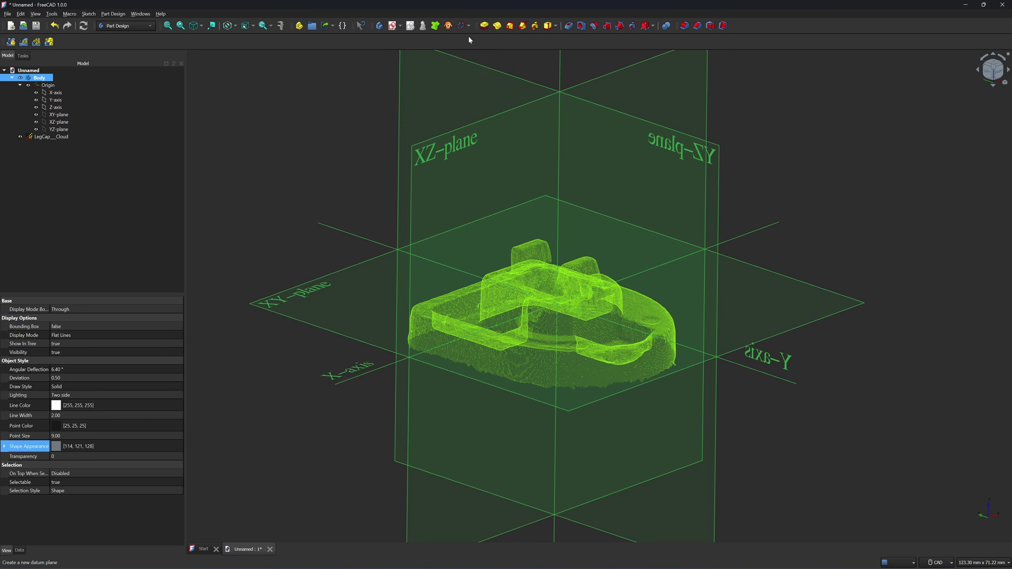
click(995, 69)
scroll(669, 325, up, 1)
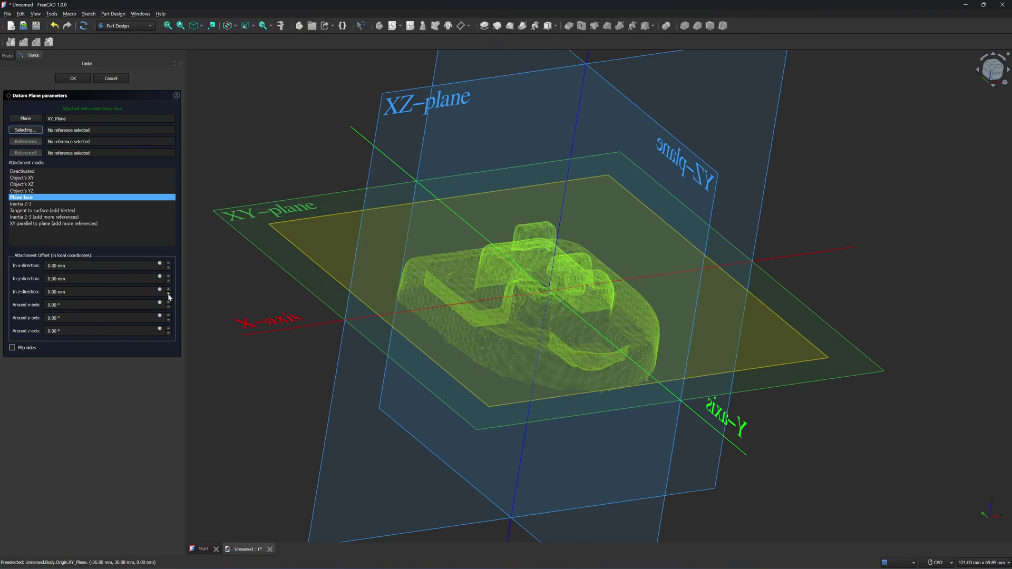
Try z-direction offsets of -2, -1.7 and -1.6 mm for the datum plane, comparing it with the cap's rim face in front view
click(169, 294)
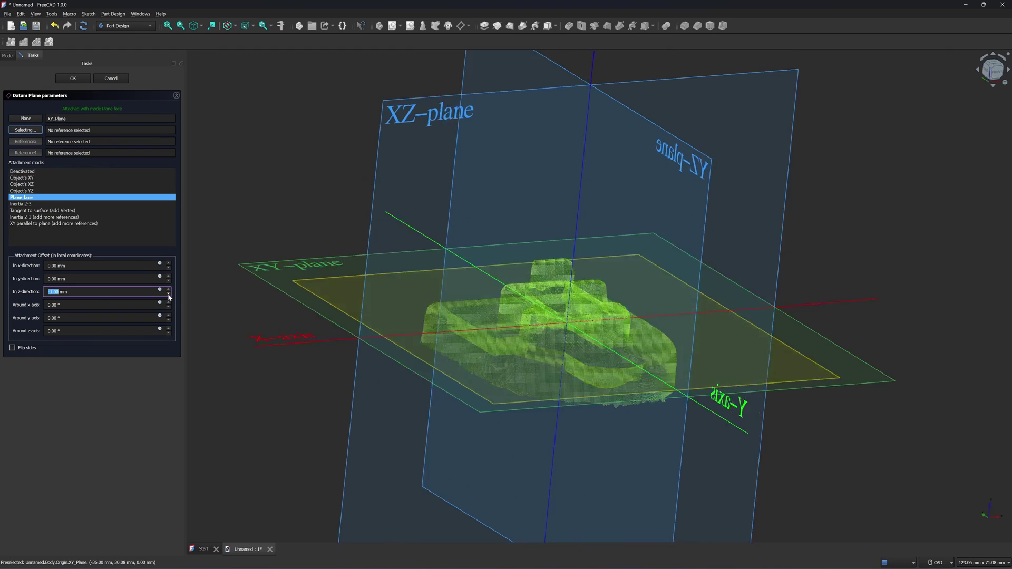
click(169, 294)
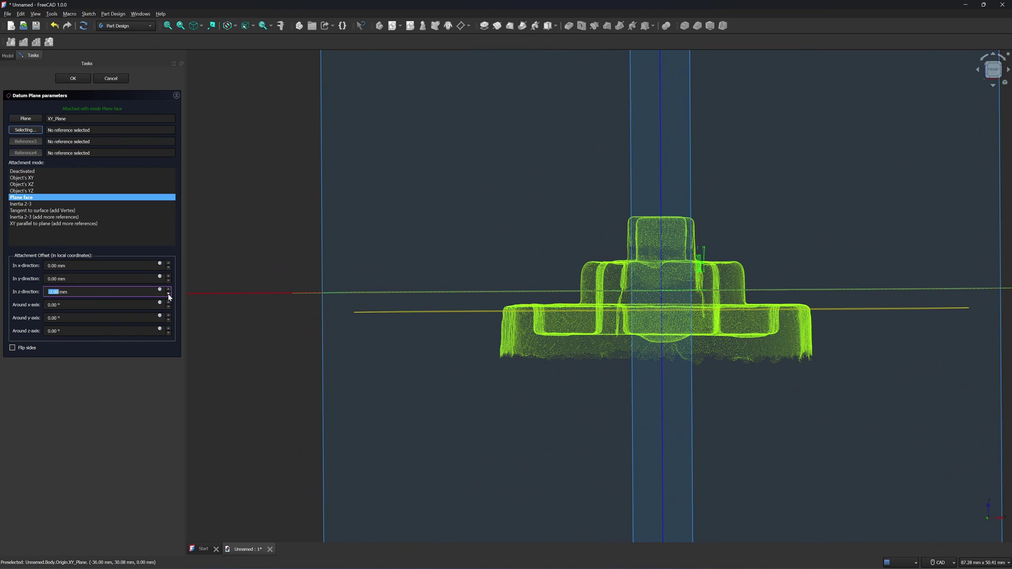
click(995, 70)
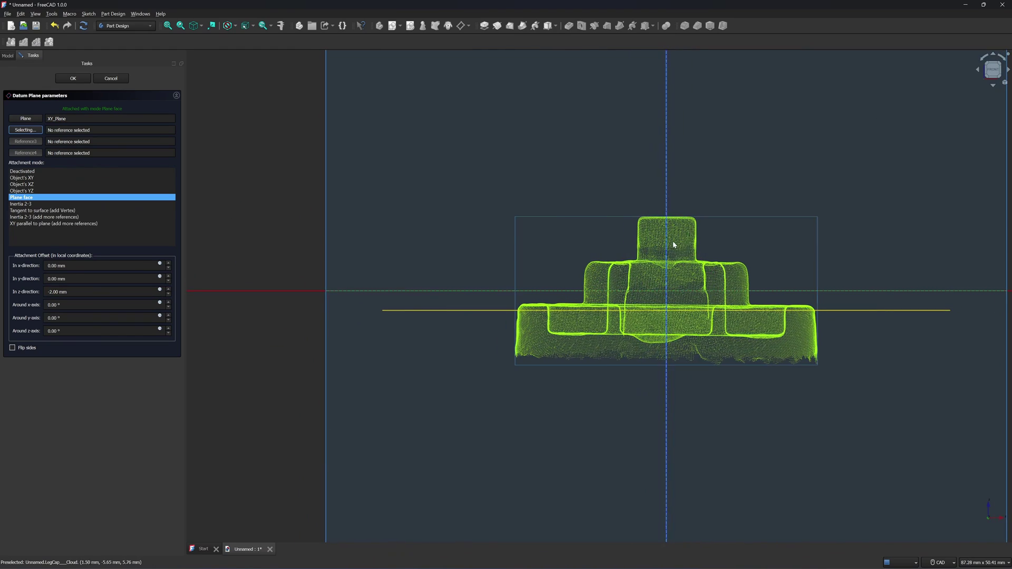
scroll(635, 310, up, 1)
drag(73, 292, 46, 292)
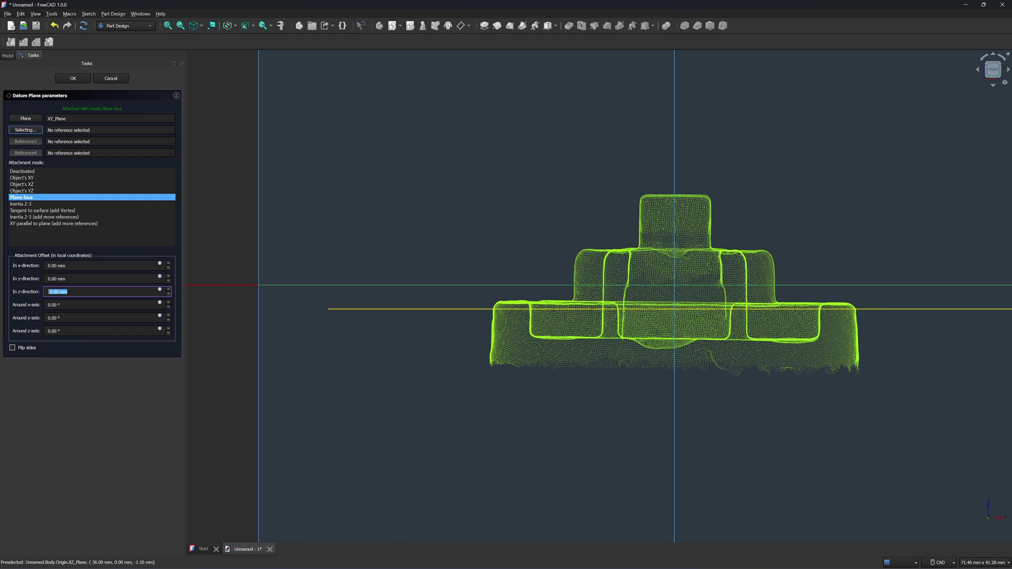
text(-1.7)
click(57, 292)
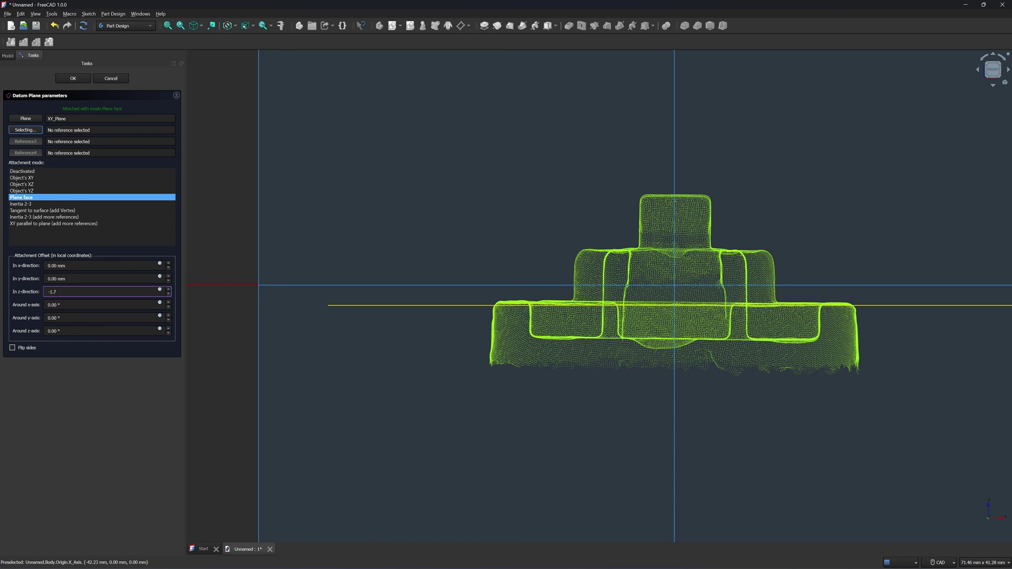
scroll(676, 336, up, 3)
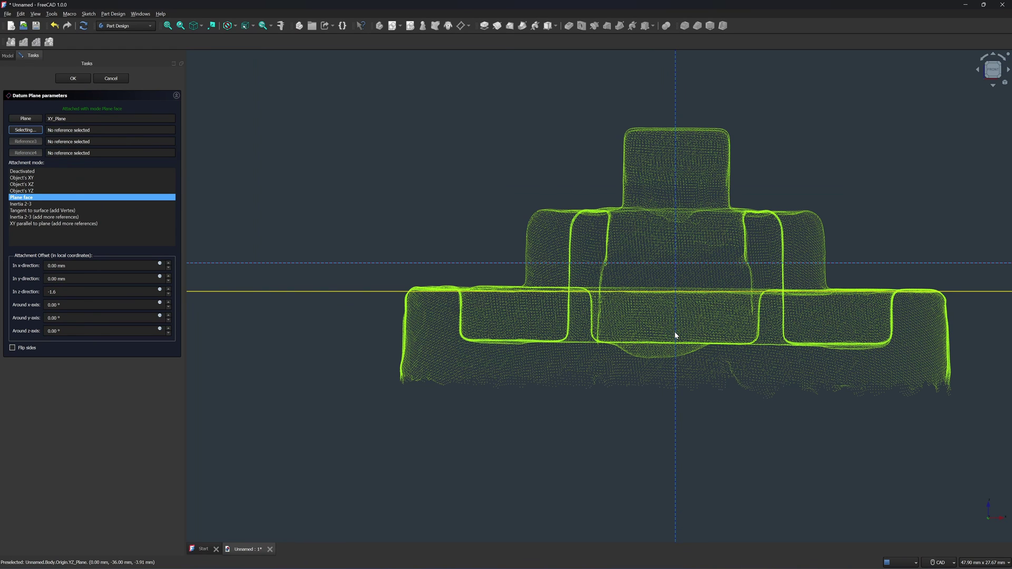
Set the datum plane's z-direction offset to -1.5 mm and check its fit against the flat top of the cap's rim
click(55, 292)
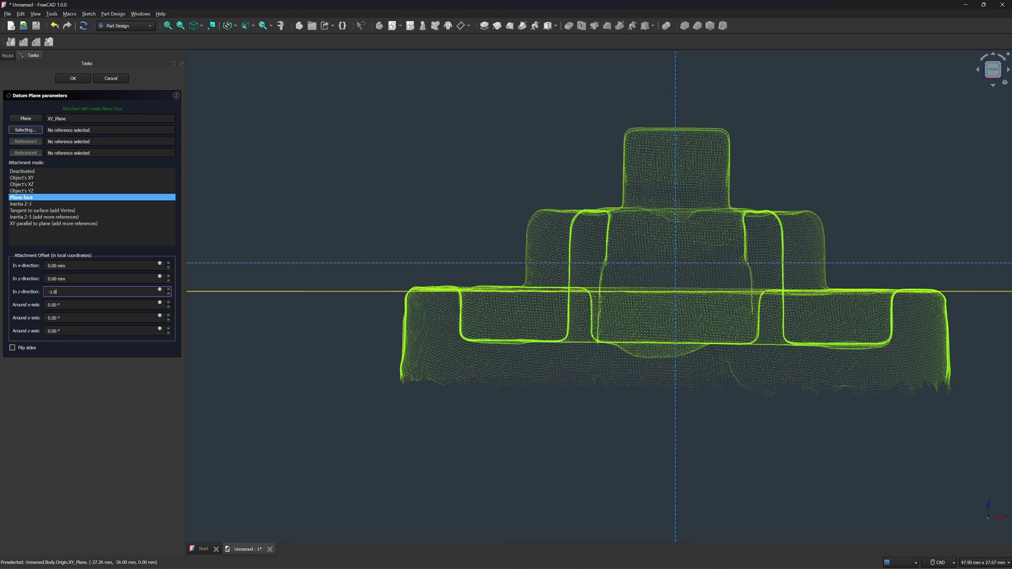
text(.5)
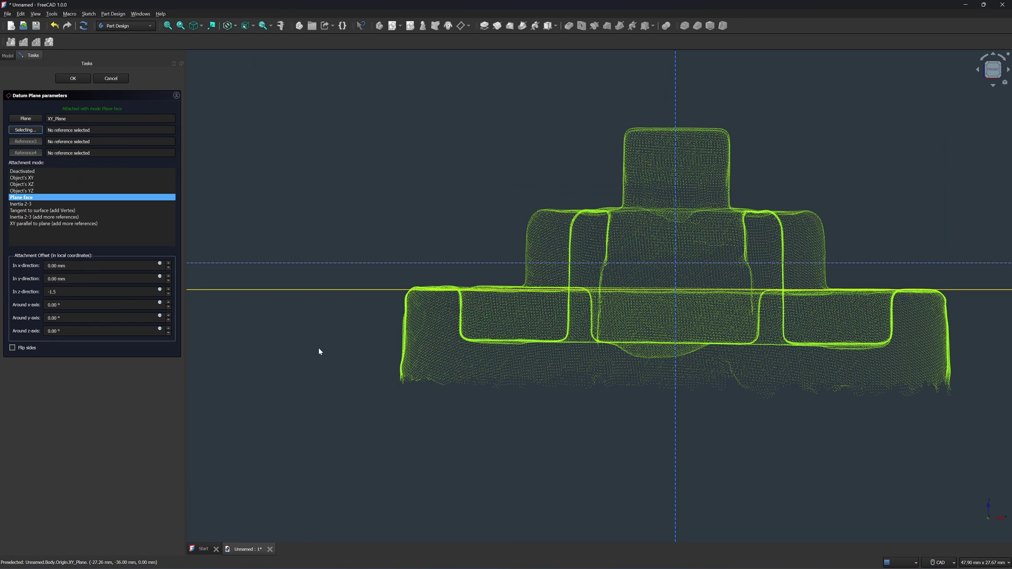
scroll(378, 353, down, 2)
scroll(779, 332, up, 3)
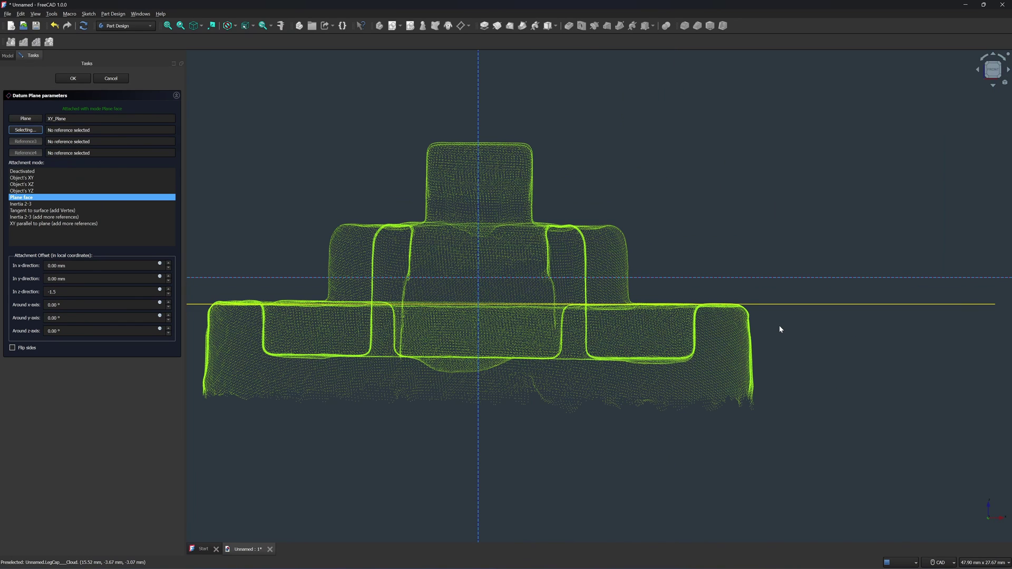
scroll(780, 332, down, 4)
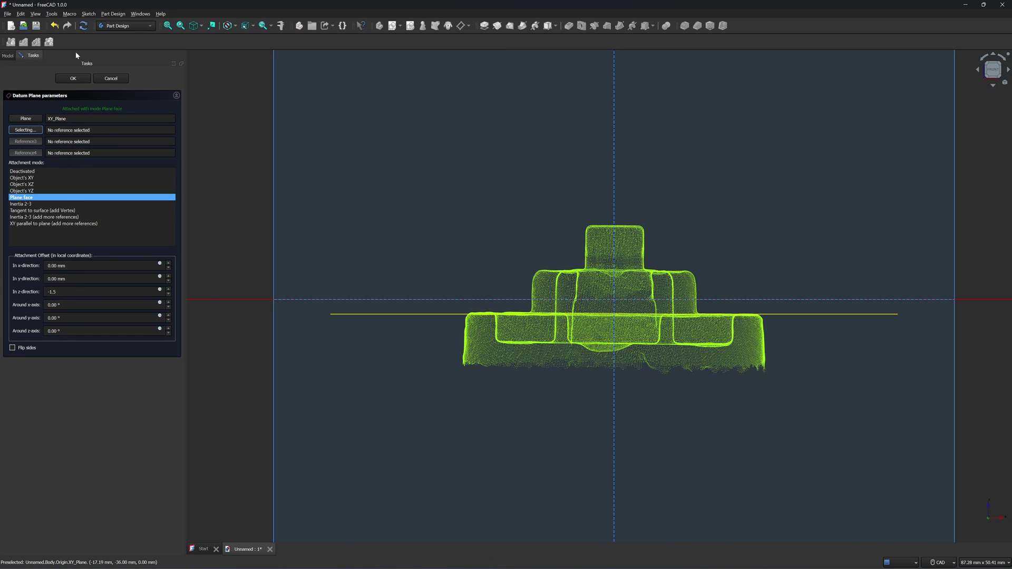
Accept the datum plane and start a new sketch on it
click(74, 79)
key(2)
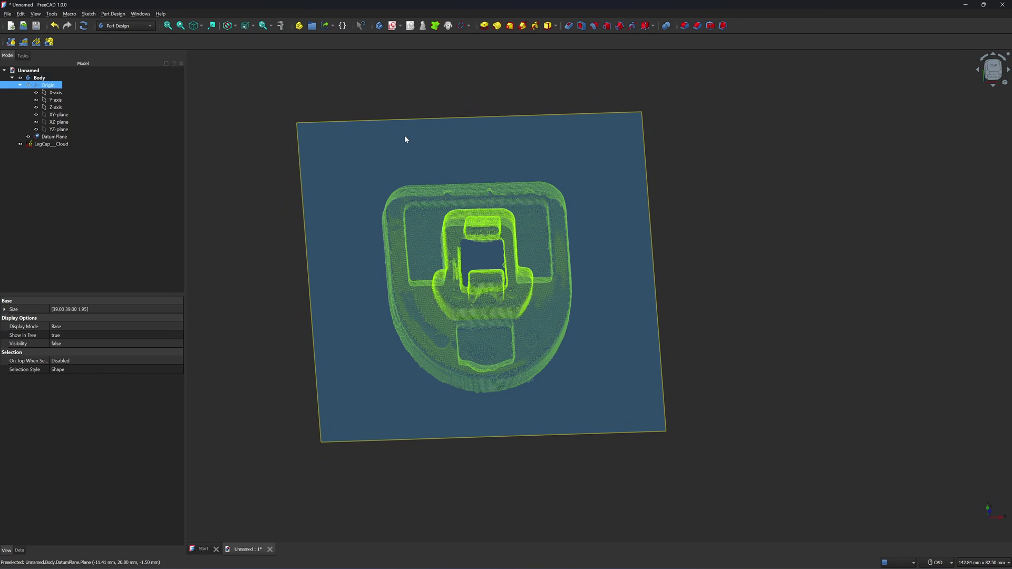
click(54, 137)
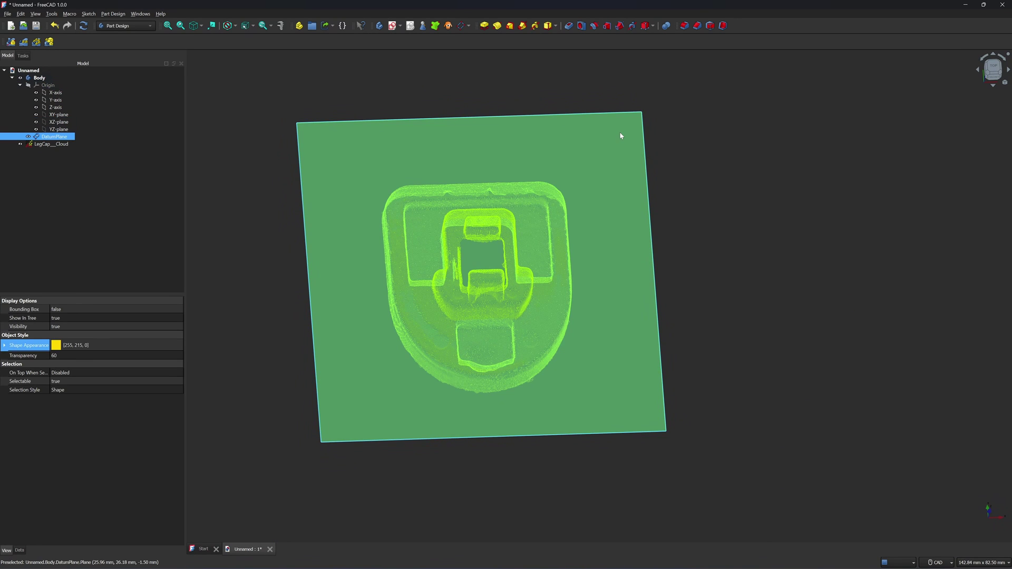
click(393, 25)
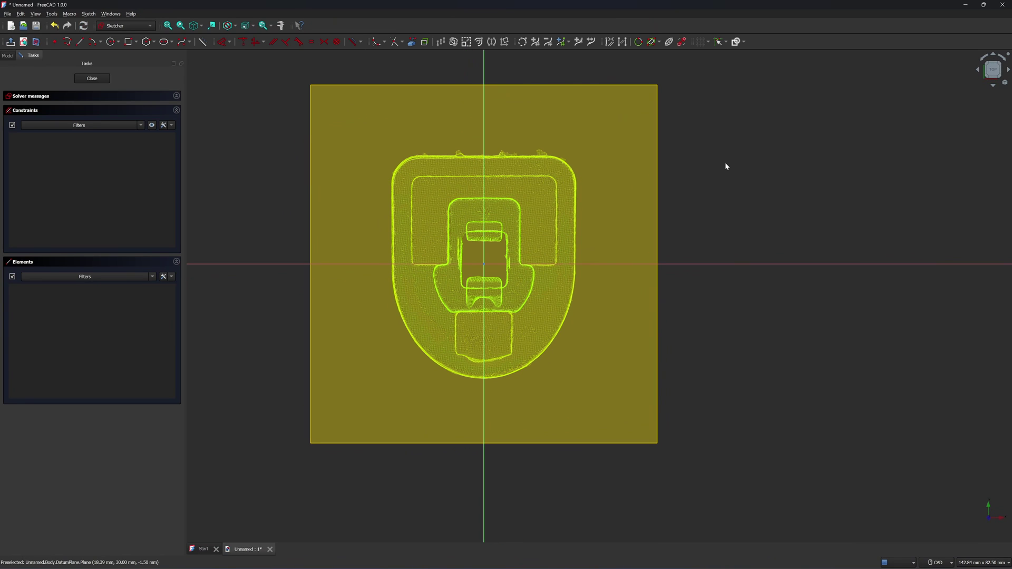
Check the scan's centring with an origin-centred circle of about 15.8 mm radius, fitted to one side outline and compared with the opposite one
scroll(726, 166, up, 3)
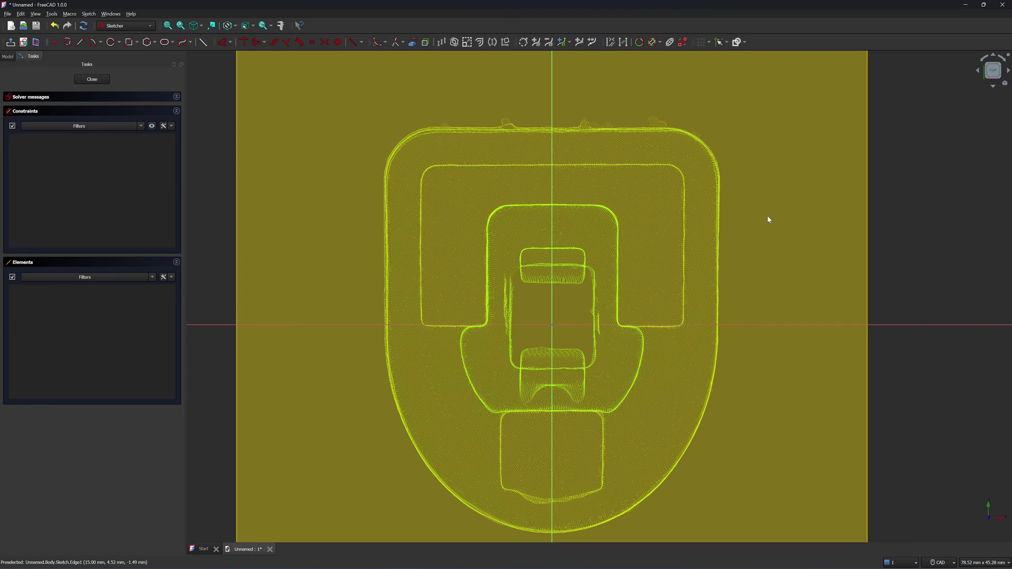
click(112, 42)
click(552, 324)
scroll(702, 327, up, 4)
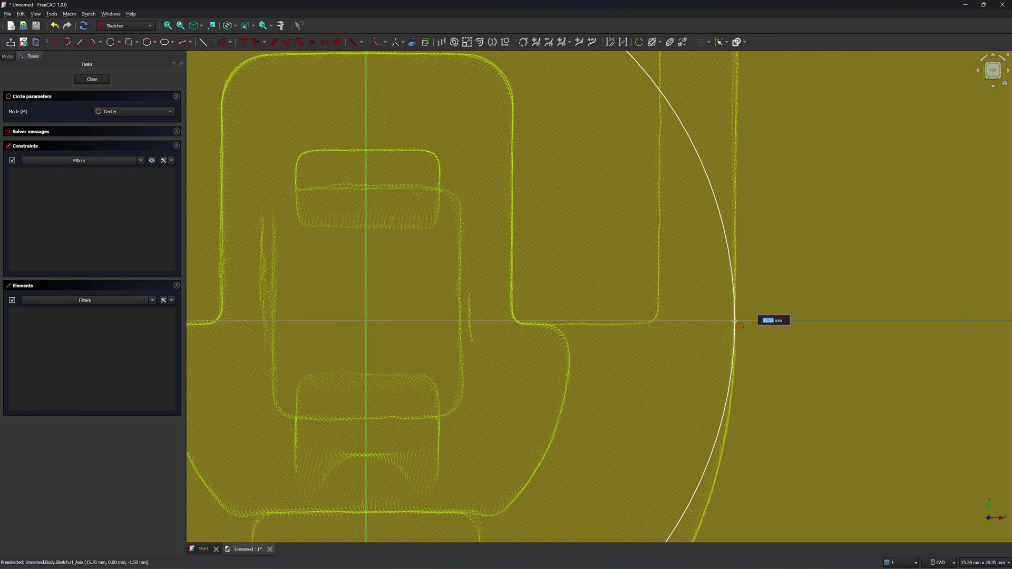
click(735, 321)
scroll(790, 325, down, 3)
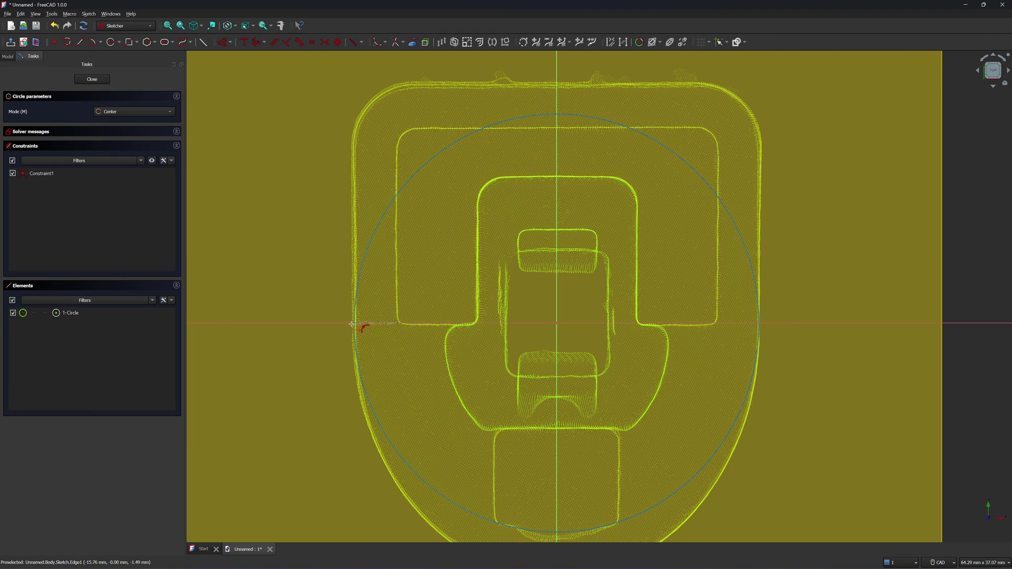
scroll(352, 324, up, 4)
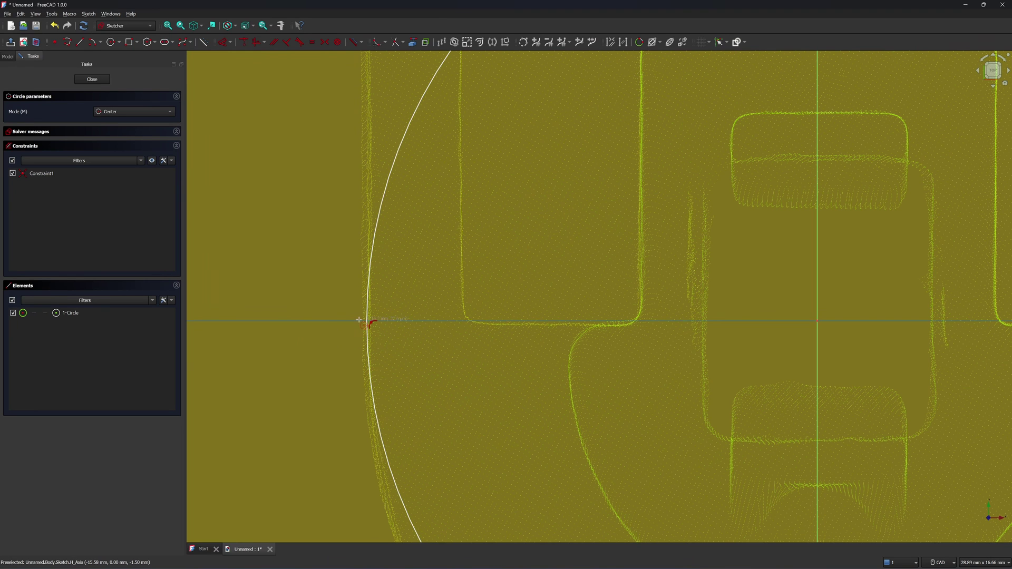
key(Escape)
scroll(309, 354, down, 4)
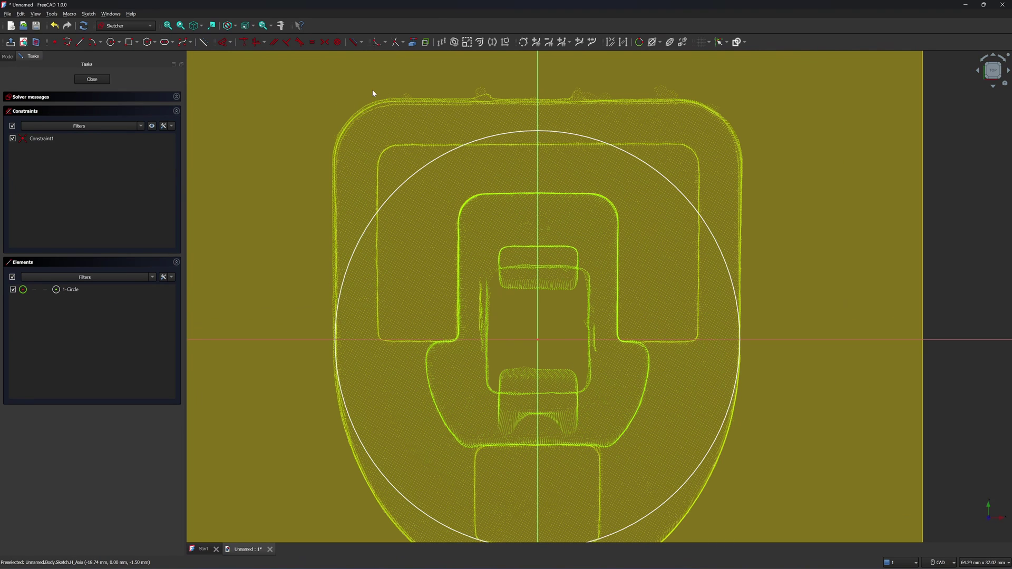
click(92, 79)
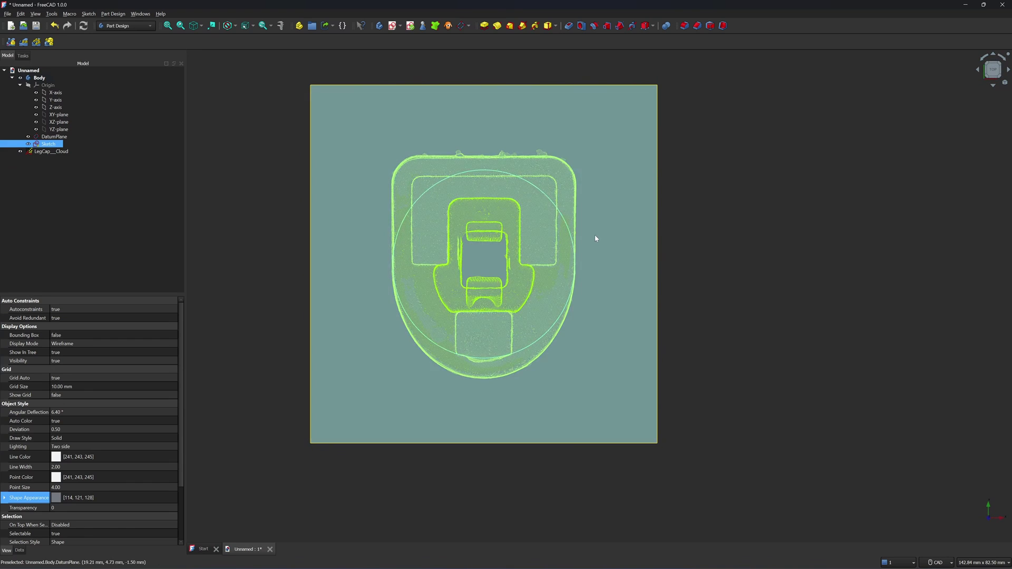
Shift the LegCap cloud's placement by -0.05 mm in X and check it against the reference circle
click(63, 153)
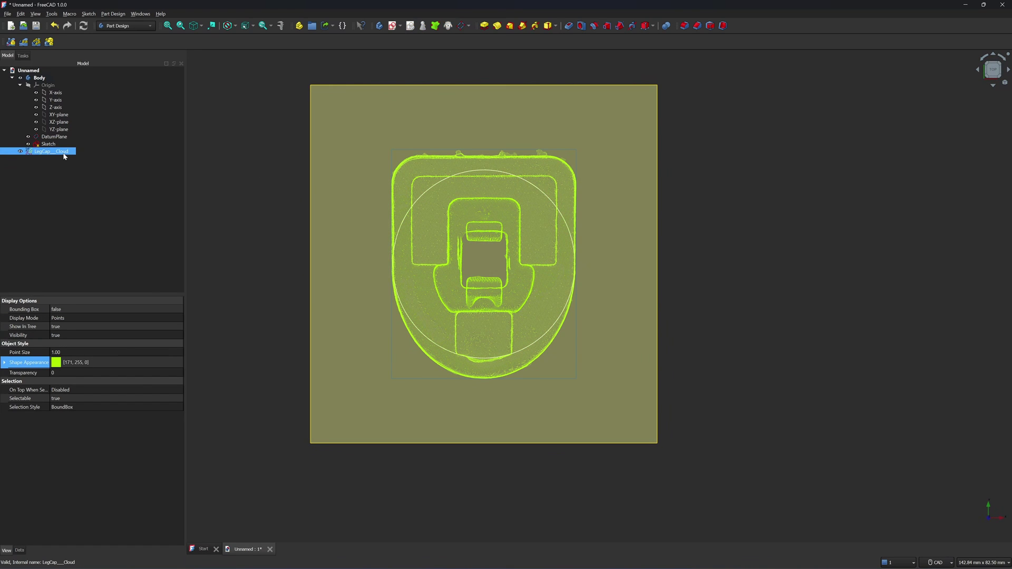
right_click(63, 155)
click(78, 167)
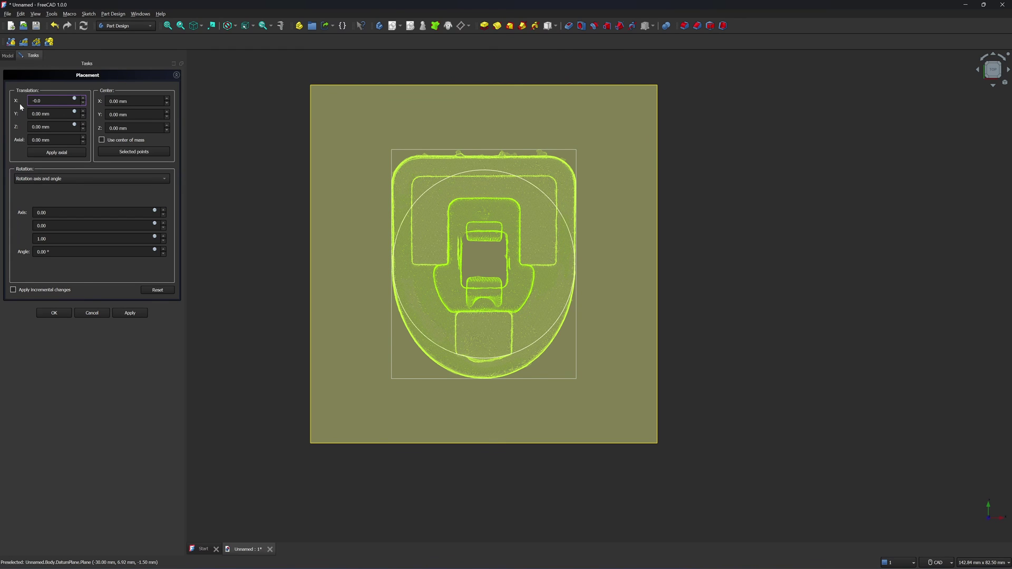
scroll(431, 276, up, 6)
click(137, 313)
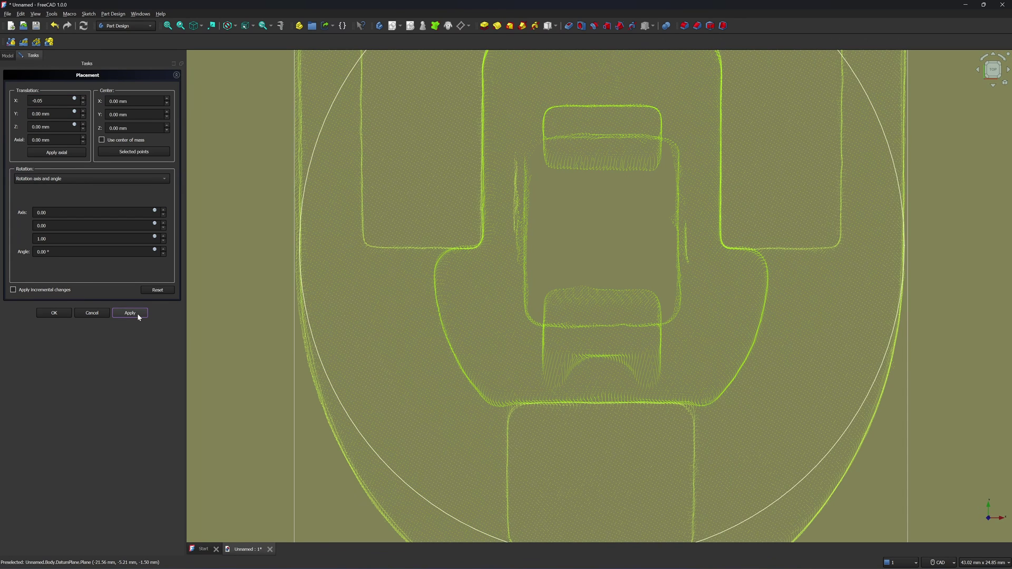
click(54, 313)
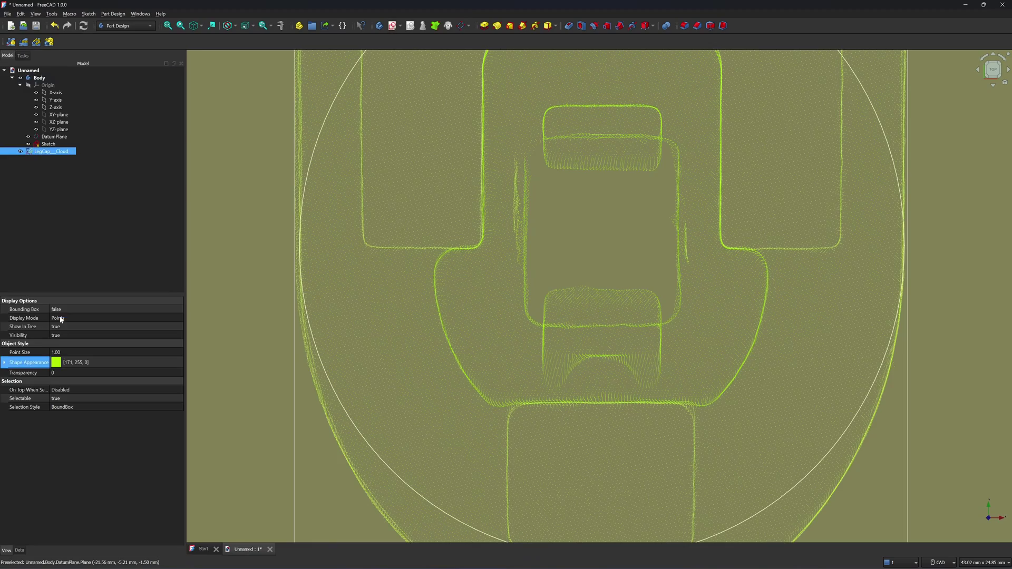
scroll(379, 278, down, 2)
scroll(378, 278, down, 1)
click(884, 270)
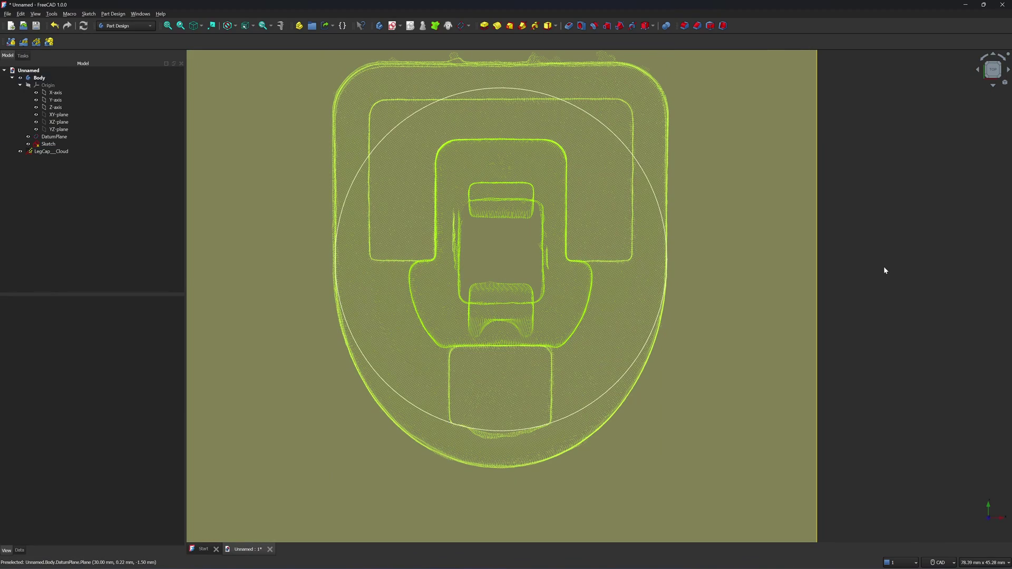
Reopen the sketch in top view and delete the reference circle
scroll(885, 271, down, 2)
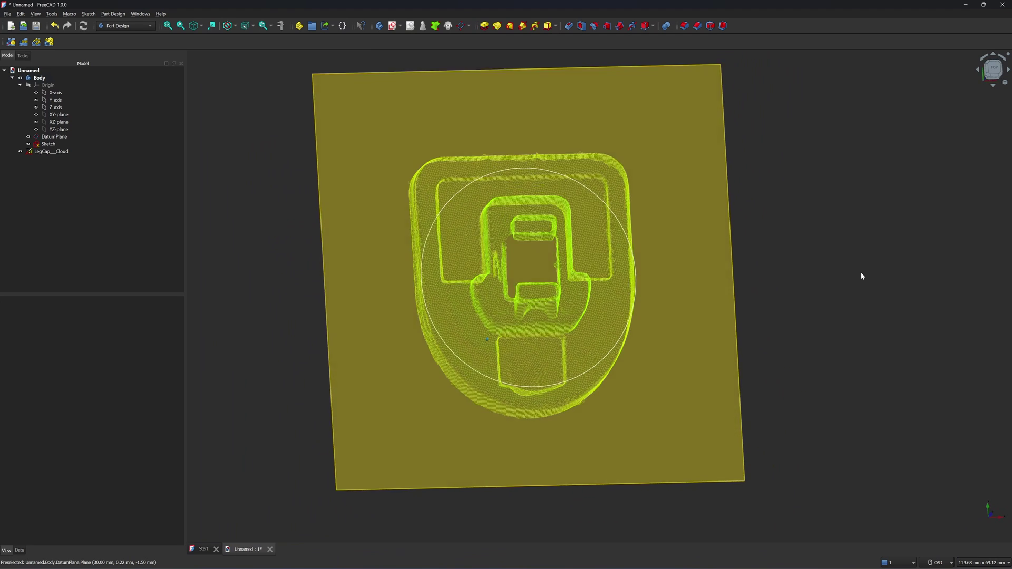
click(993, 69)
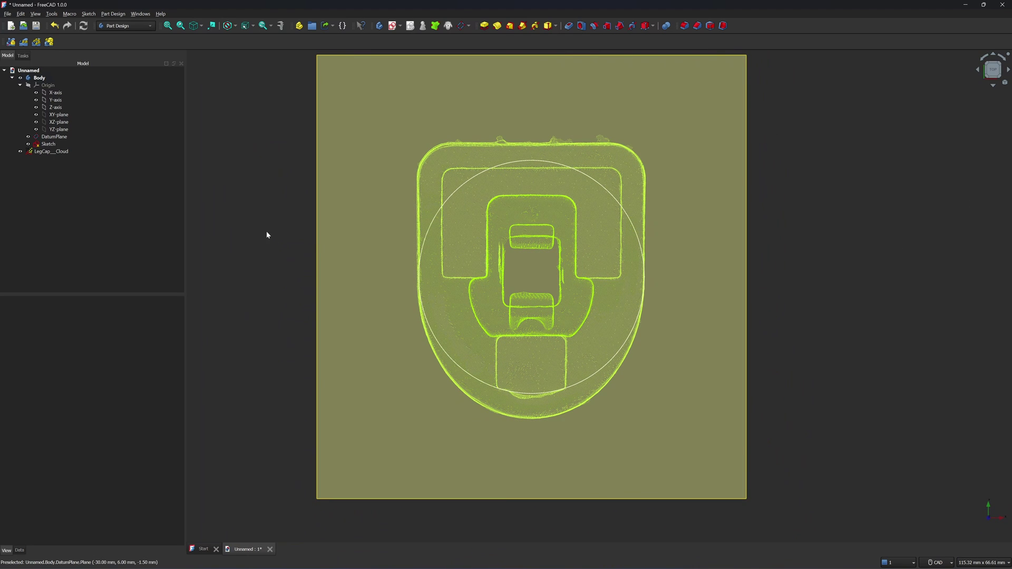
click(40, 145)
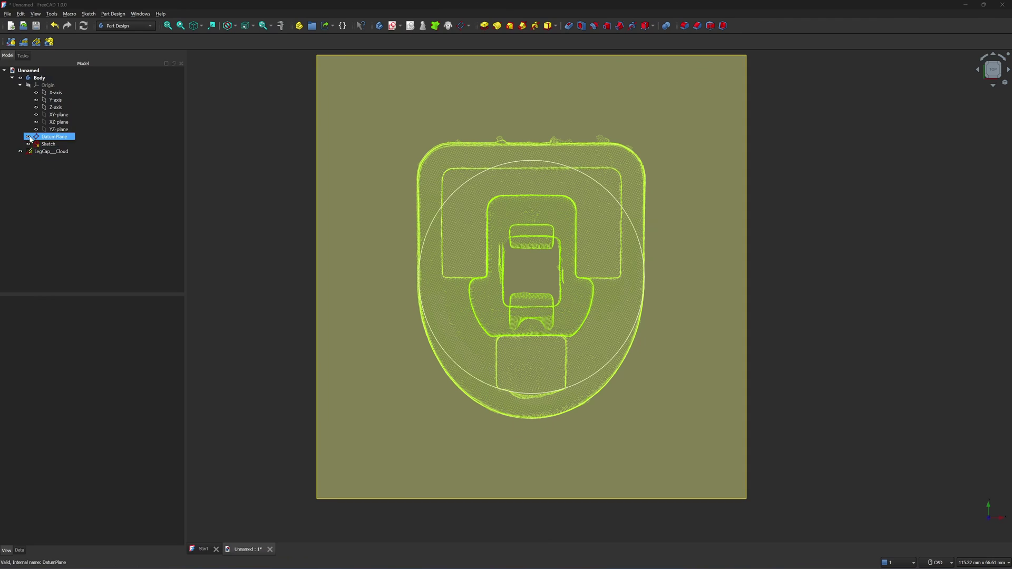
double_click(40, 146)
click(472, 182)
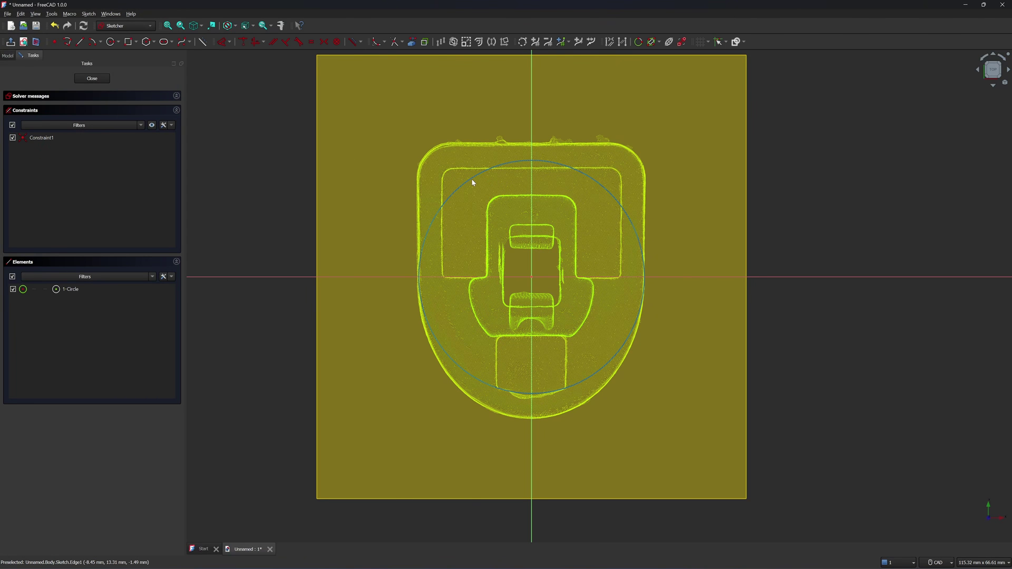
Hide the datum plane while the sketch stays open for editing
click(8, 55)
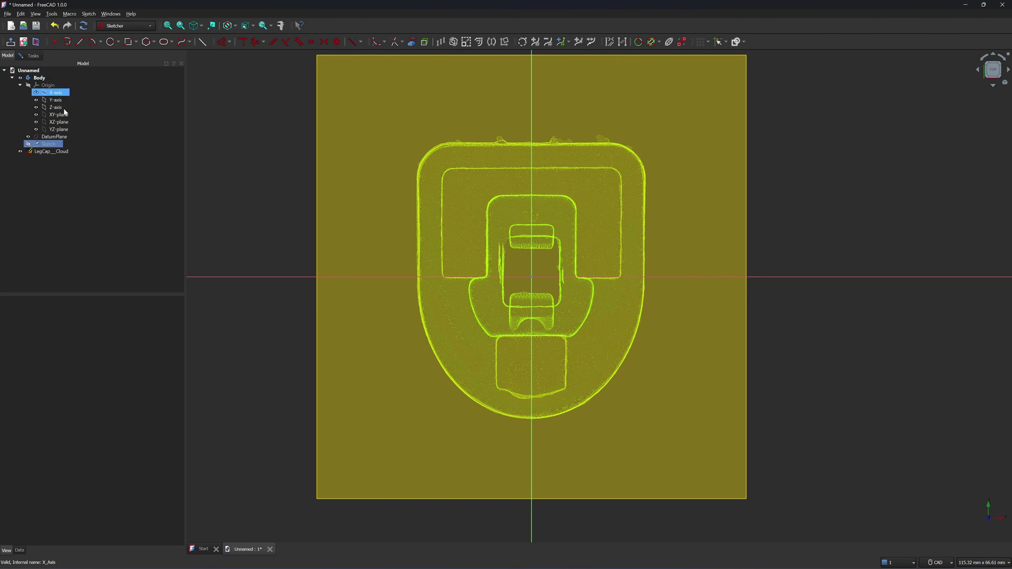
click(64, 139)
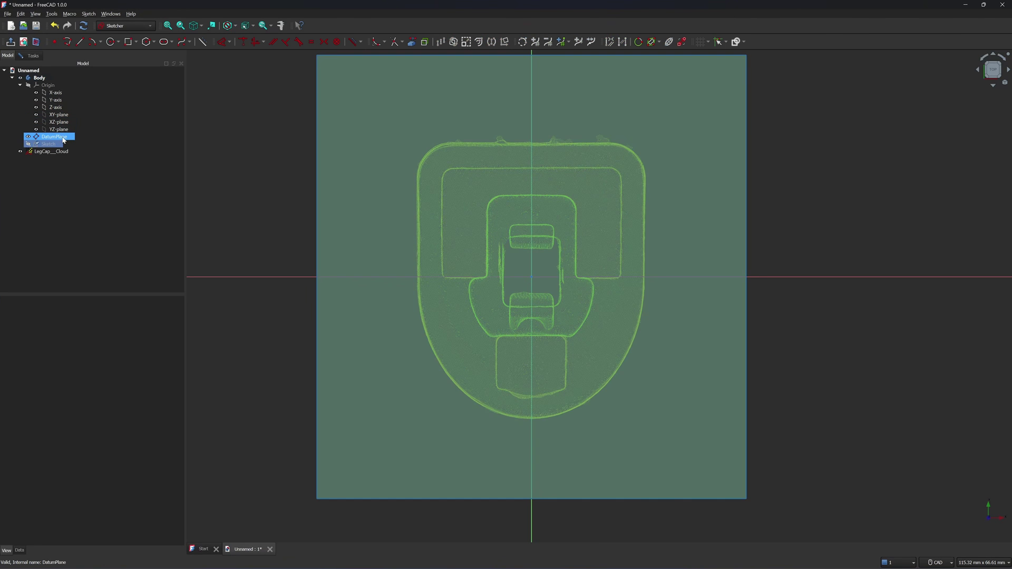
click(29, 137)
Draw a vertical line about 19.3 mm up from the origin and a horizontal line about 16.9 mm from it along the cap's straight edge
scroll(659, 229, up, 1)
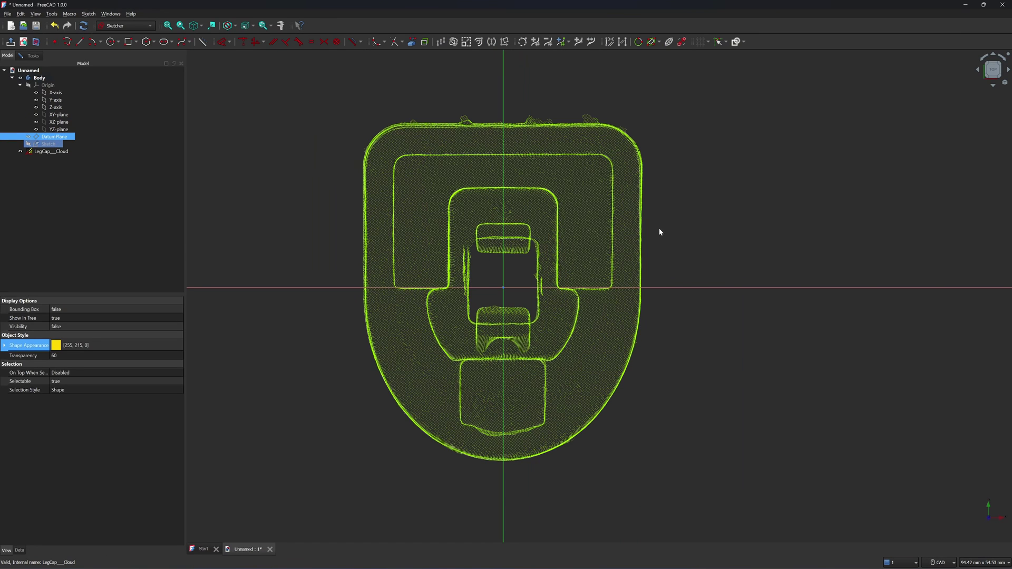
middle_drag(729, 209, 762, 211)
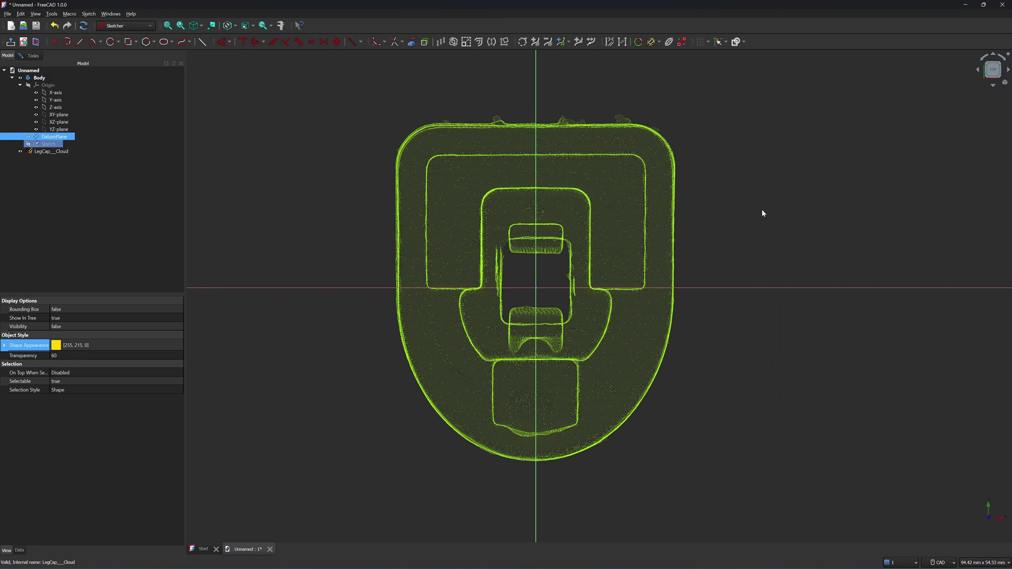
click(80, 42)
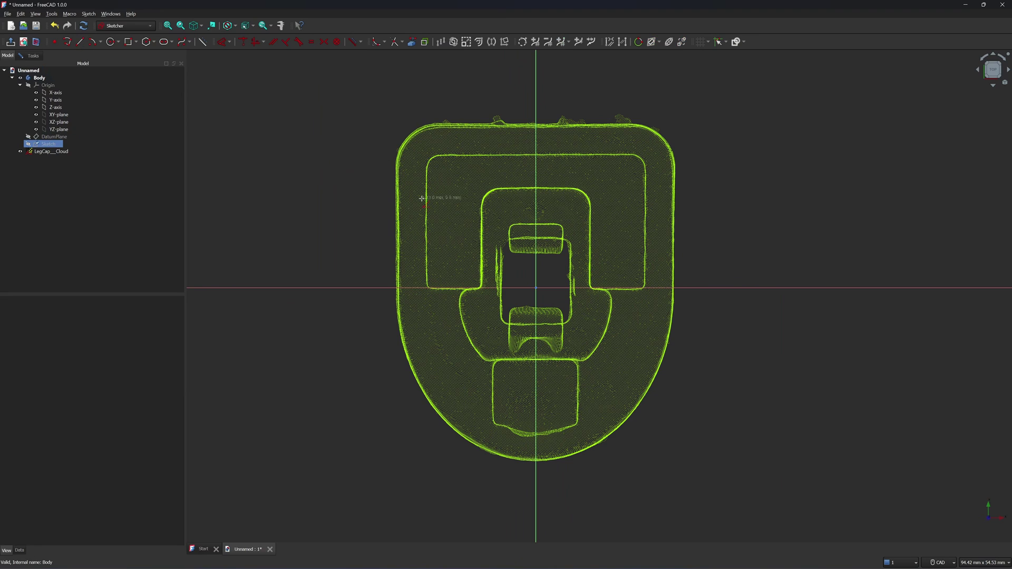
click(536, 288)
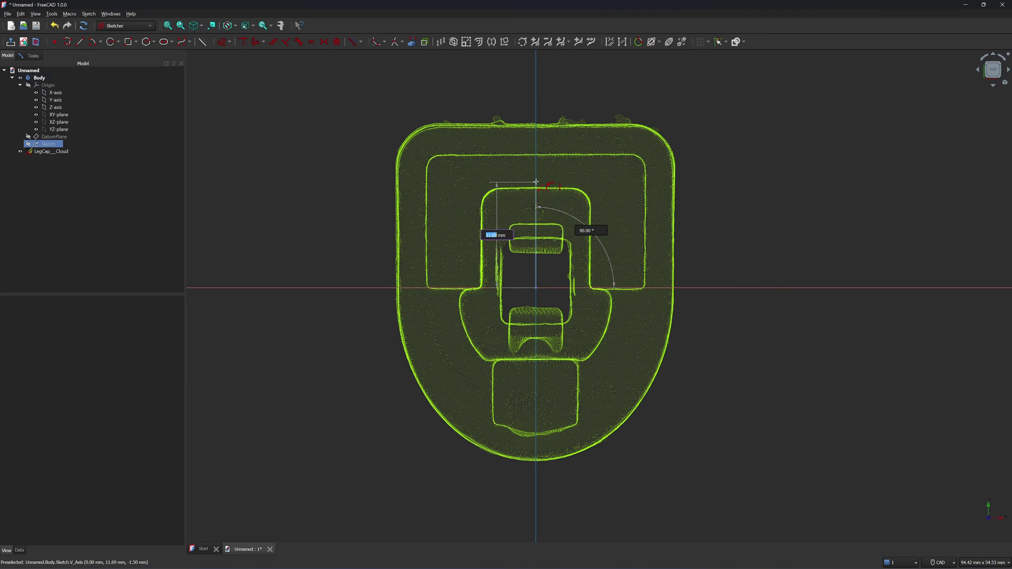
click(536, 113)
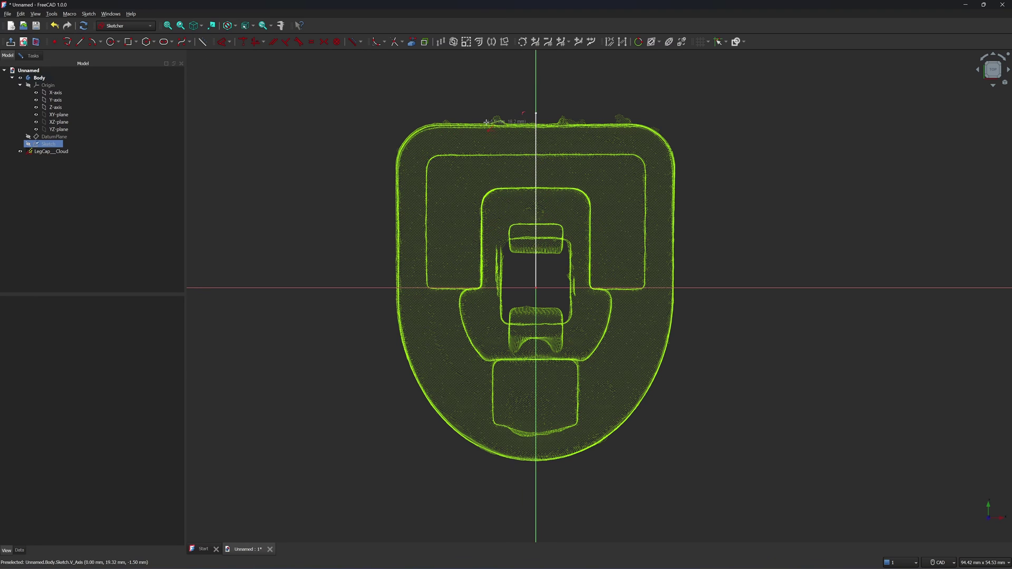
scroll(530, 128, up, 2)
click(530, 129)
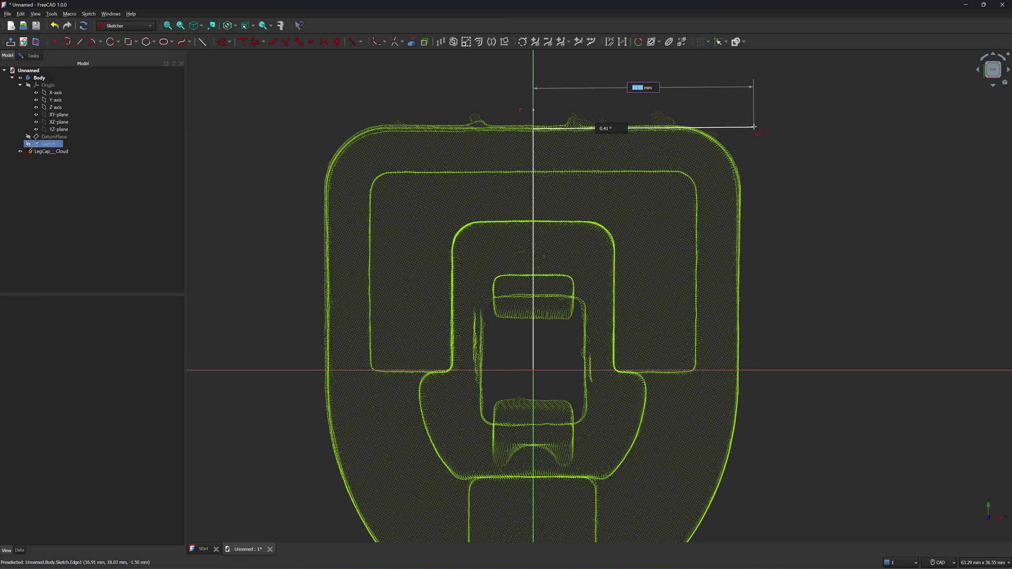
click(754, 129)
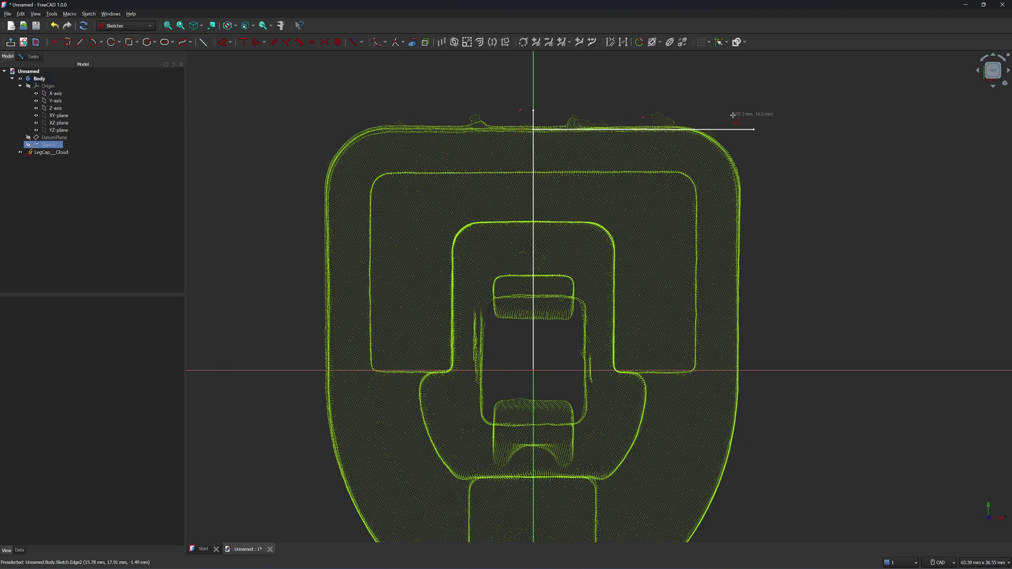
Draw a vertical line along the cap's right-hand side, crossing the horizontal line and the X axis, and nudge it onto the scanned outline
scroll(761, 239, down, 3)
click(749, 179)
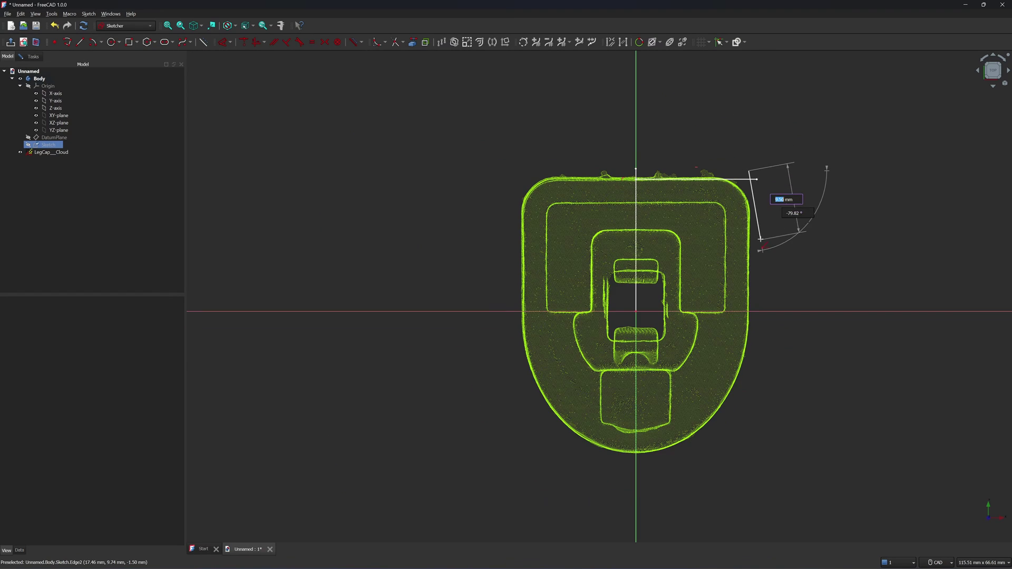
click(750, 388)
scroll(783, 263, up, 3)
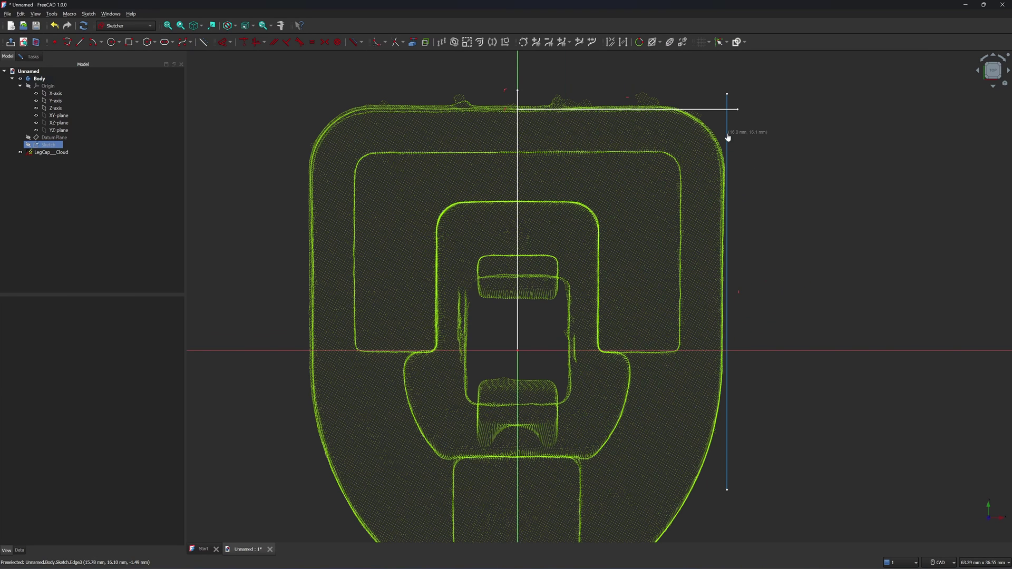
drag(722, 136, 723, 136)
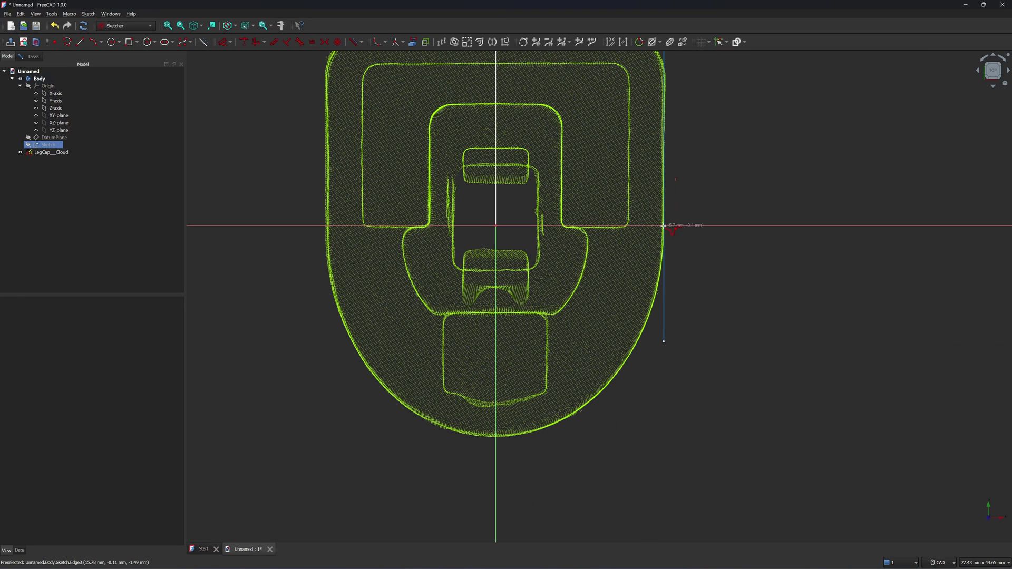
Trace the right half of the cap's rounded end with two connected three-point arcs, from the side line at the X axis to the Y axis
click(664, 226)
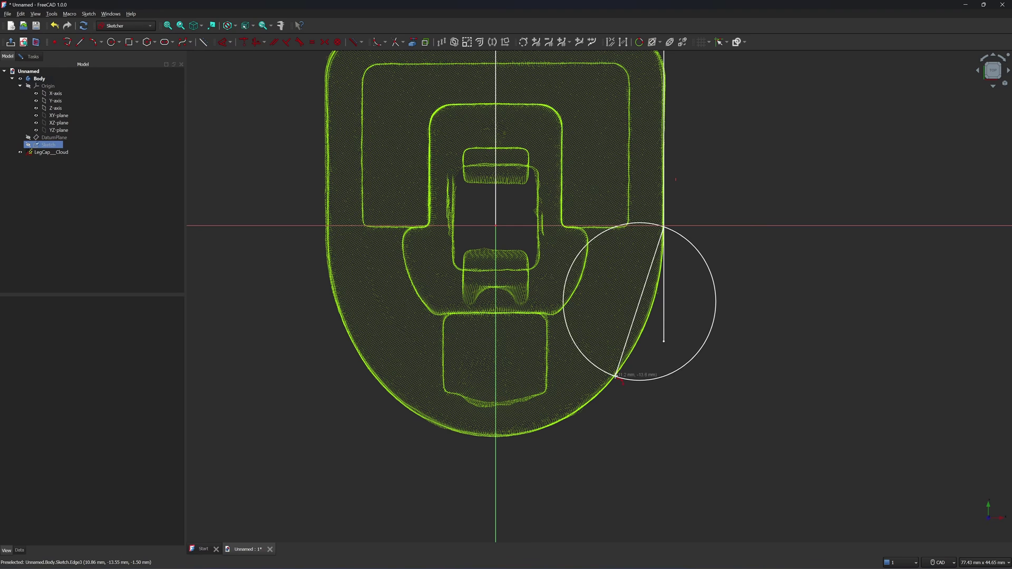
click(613, 376)
click(644, 334)
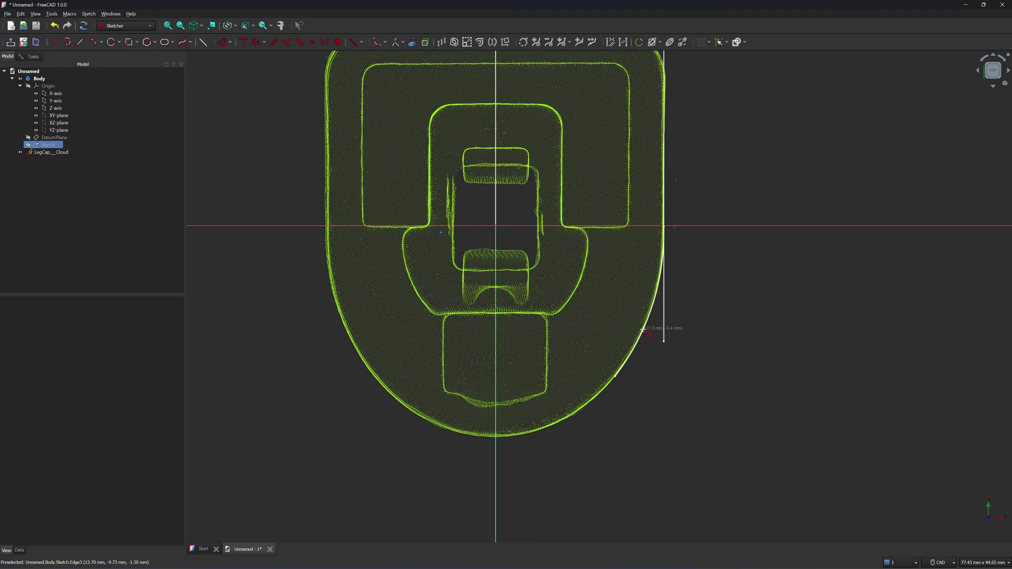
click(613, 375)
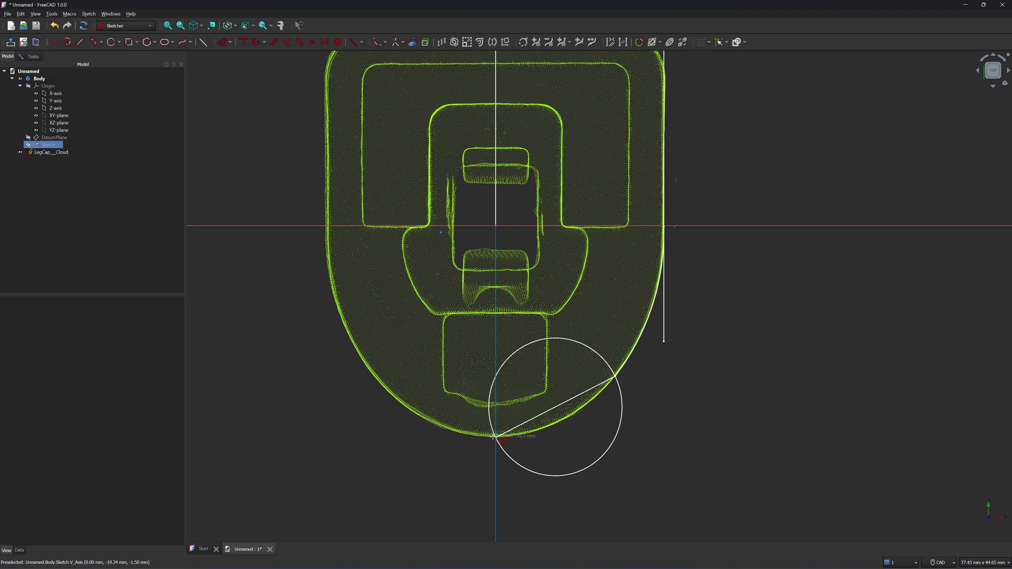
click(494, 437)
click(564, 418)
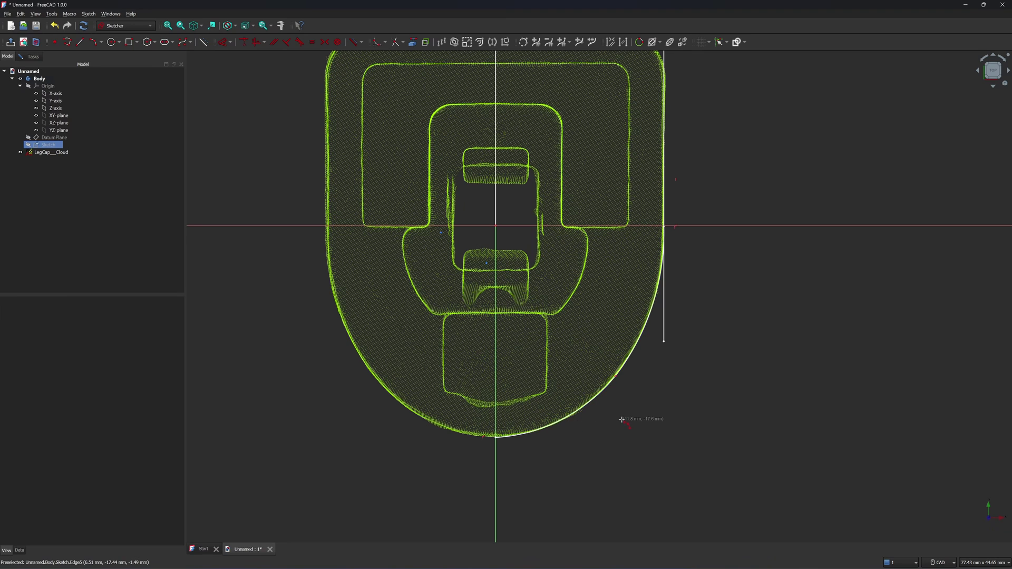
scroll(643, 409, up, 2)
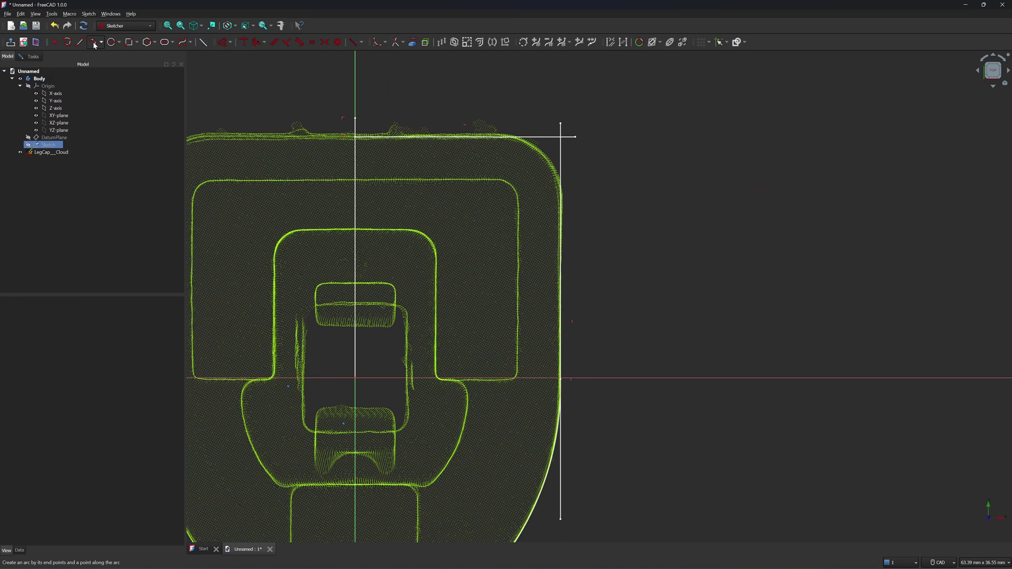
Trace the cap's upper-right corner with a three-point arc from the horizontal line to the right-hand side line
click(94, 44)
scroll(522, 142, up, 1)
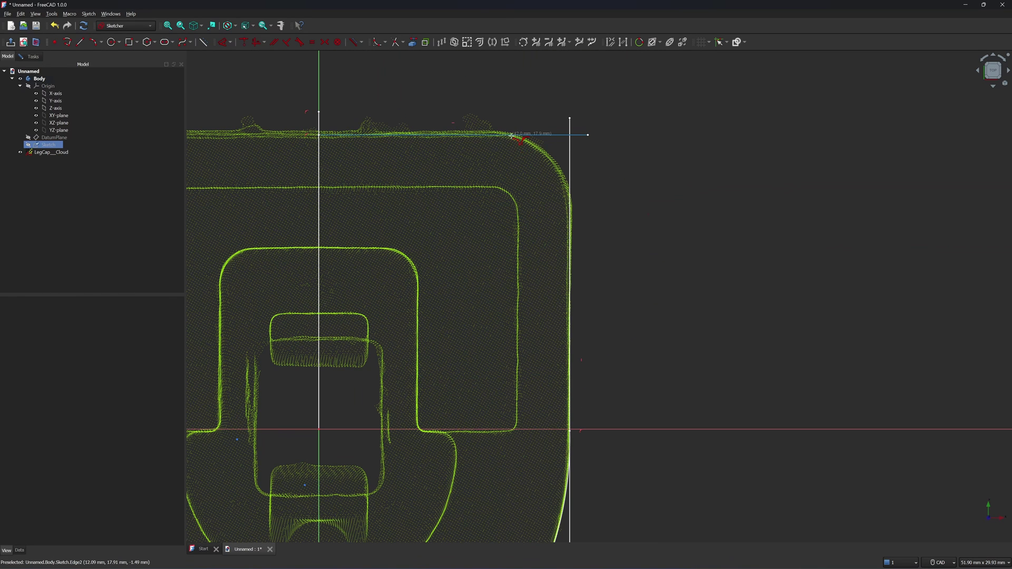
click(512, 135)
click(570, 195)
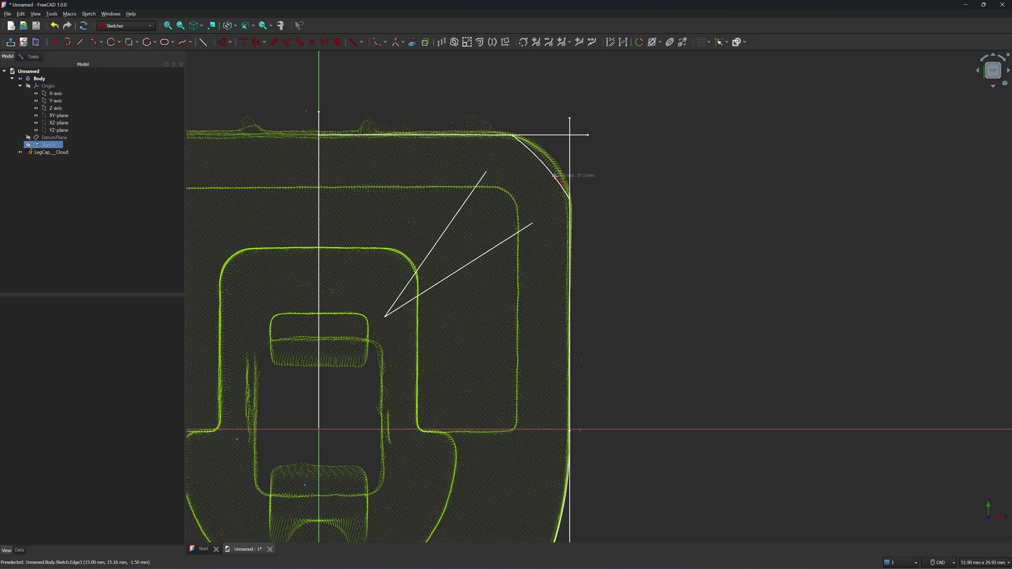
click(560, 169)
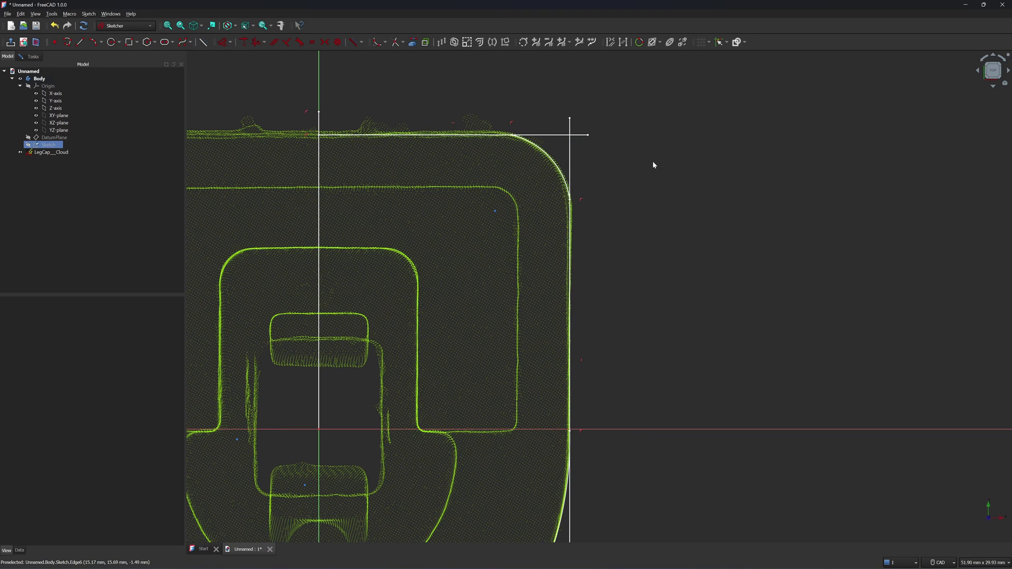
Trim the horizontal and side lines where they overrun the corner arc, and trim the side line's extension past the rounded end
scroll(653, 161, down, 2)
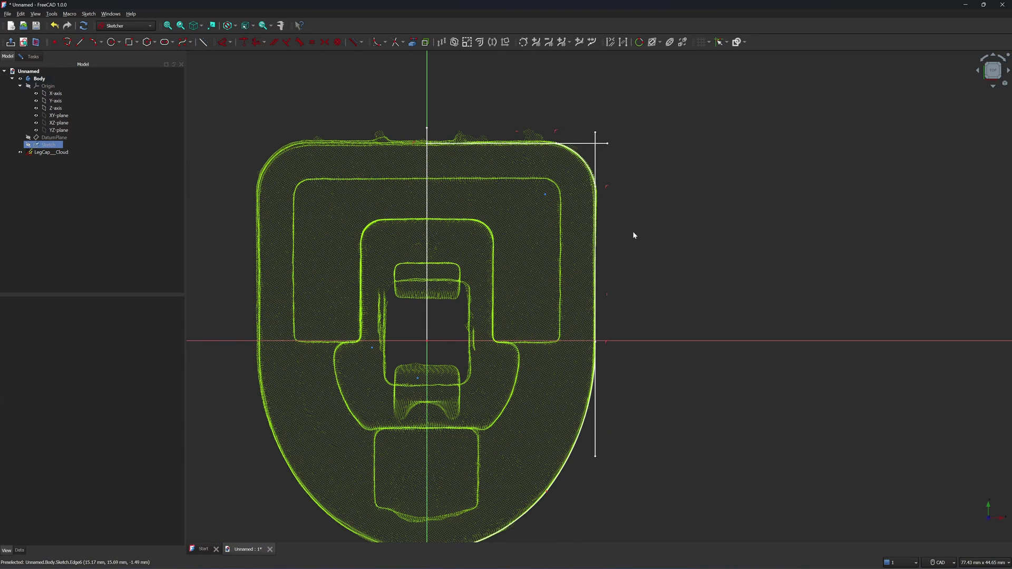
scroll(575, 140, up, 1)
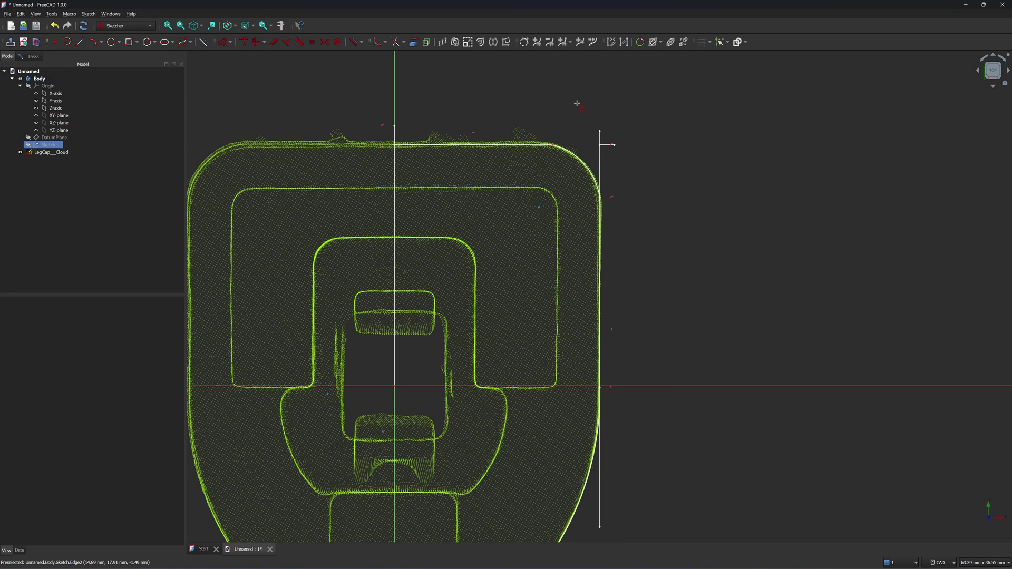
scroll(640, 157, down, 2)
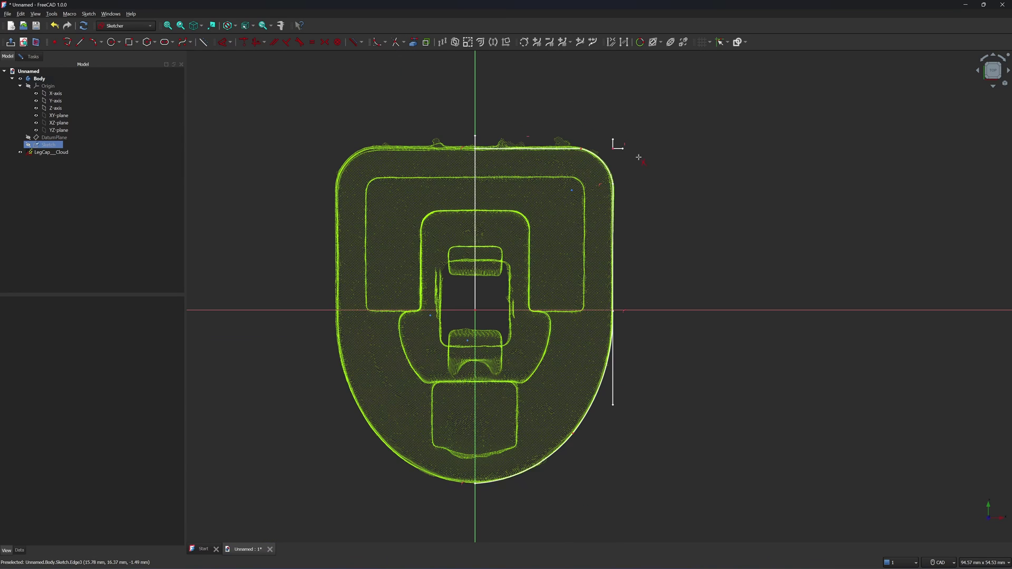
scroll(635, 357, up, 2)
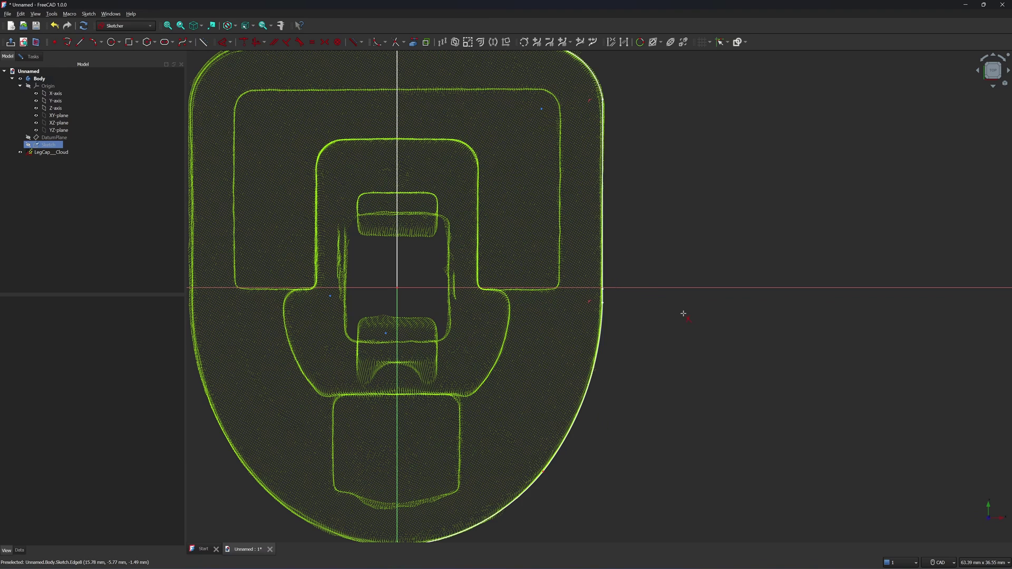
Trim the side line's small overlaps with the rounded-end arc near the X axis and with the corner arc
scroll(619, 305, up, 15)
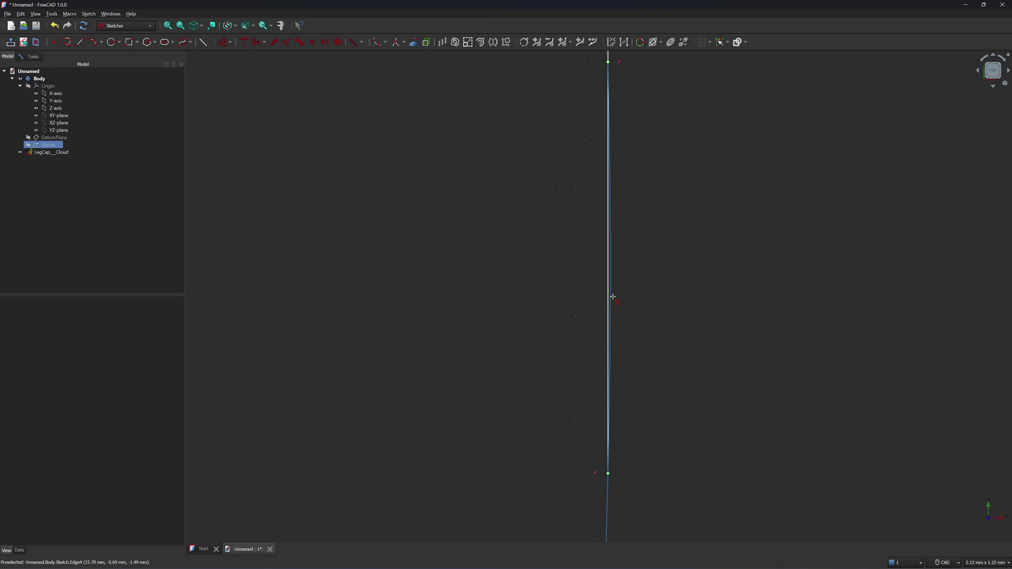
scroll(659, 283, down, 9)
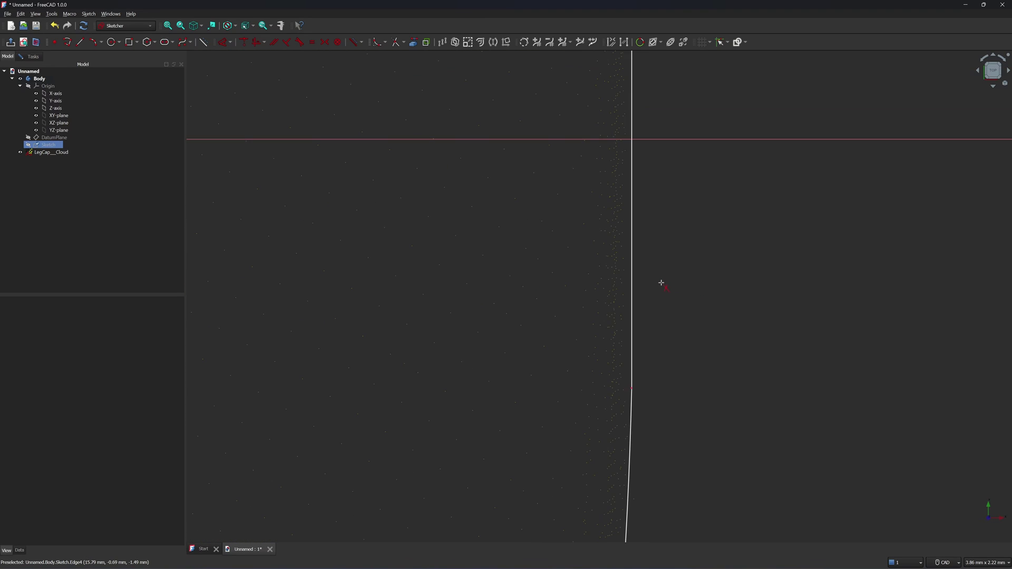
scroll(678, 314, up, 8)
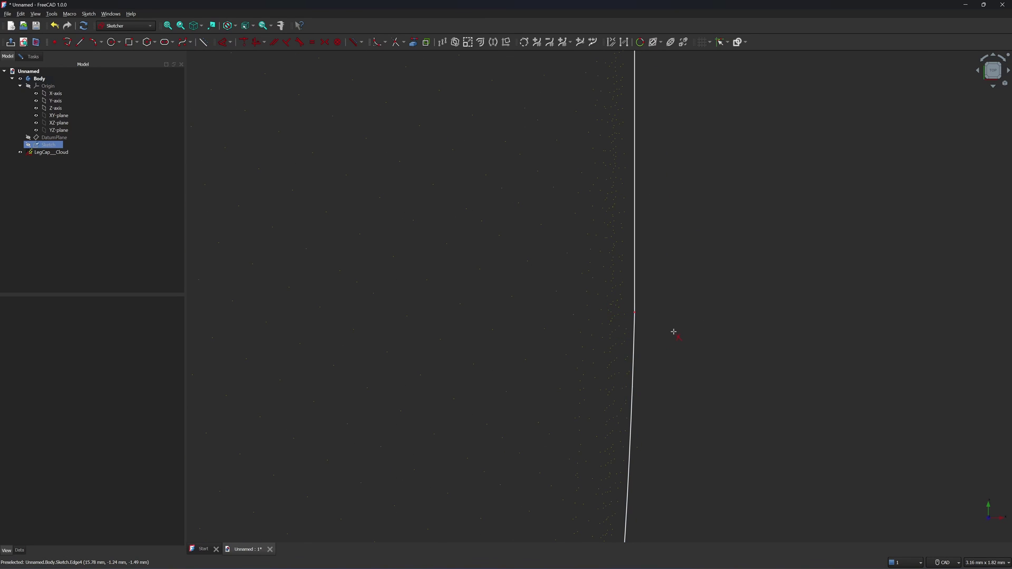
scroll(674, 330, down, 7)
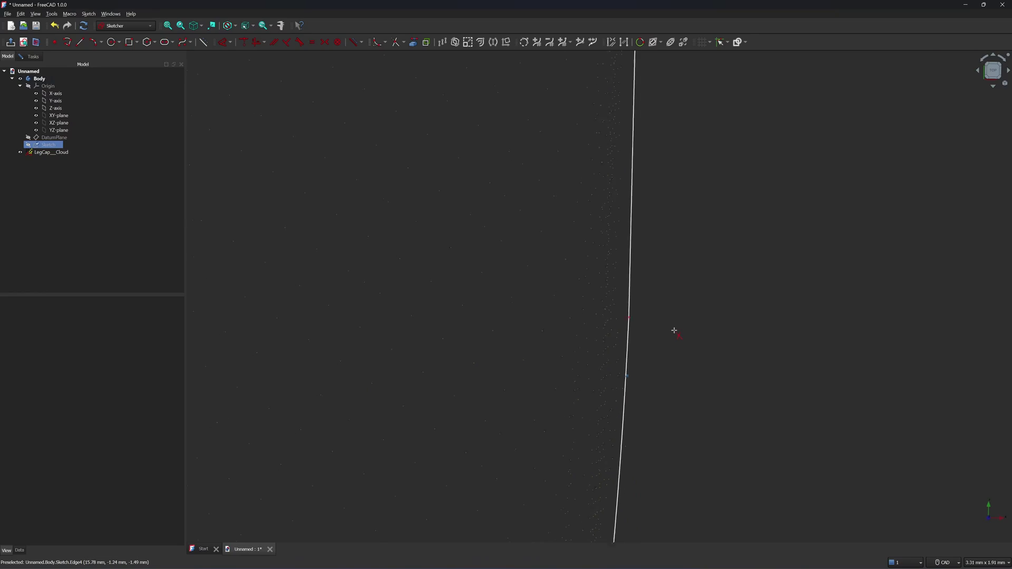
scroll(574, 145, down, 3)
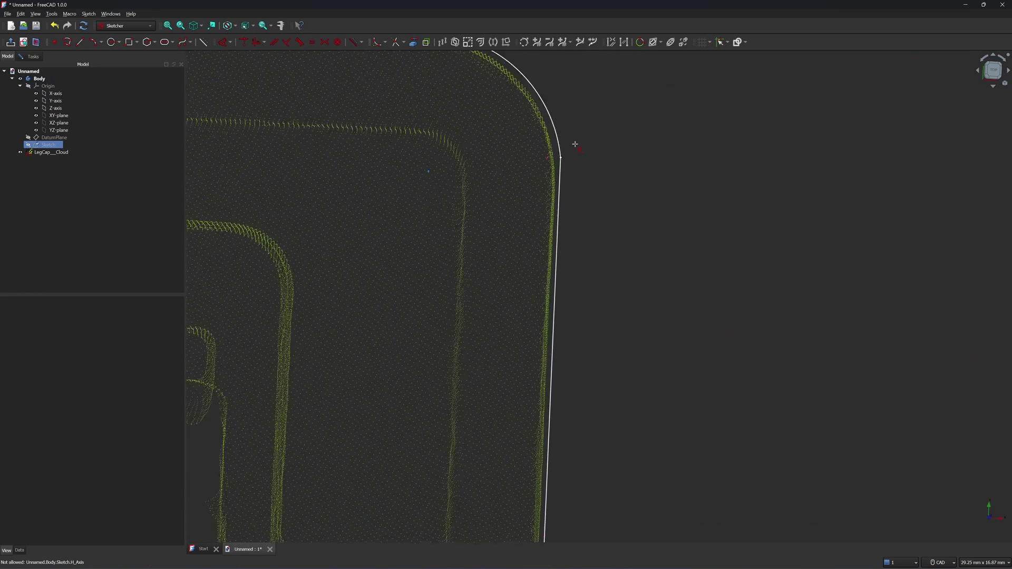
scroll(574, 169, up, 2)
scroll(585, 182, up, 7)
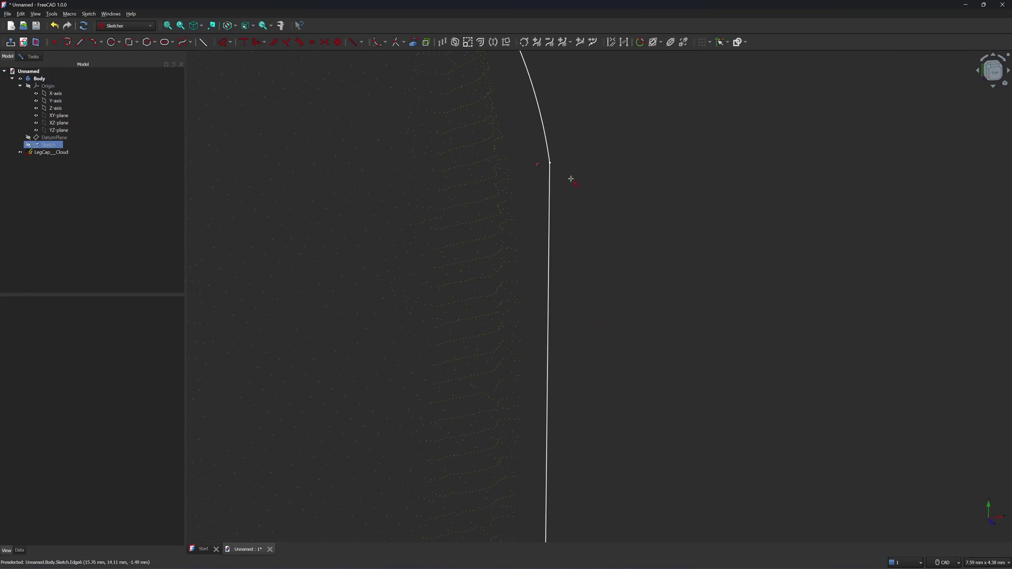
scroll(551, 159, down, 9)
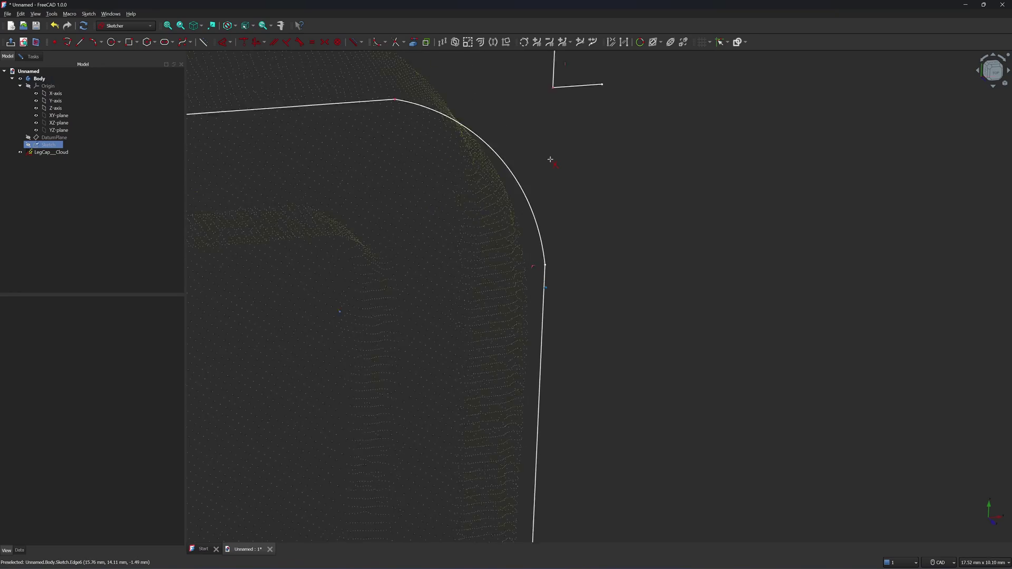
scroll(576, 248, down, 2)
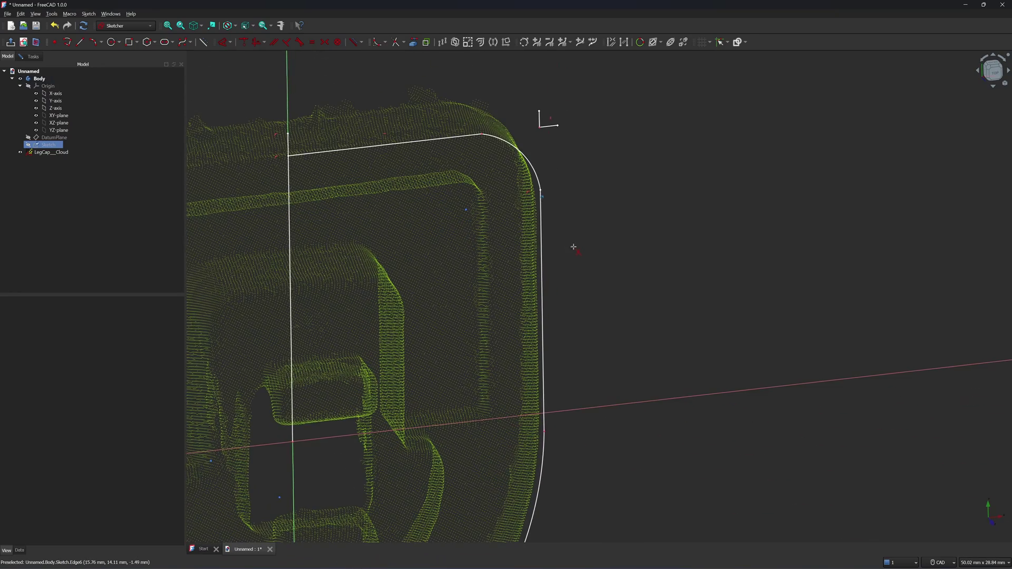
Delete the side line and redraw it about 15.1 mm long between the ends of the corner arc and the rounded-end arc
click(542, 216)
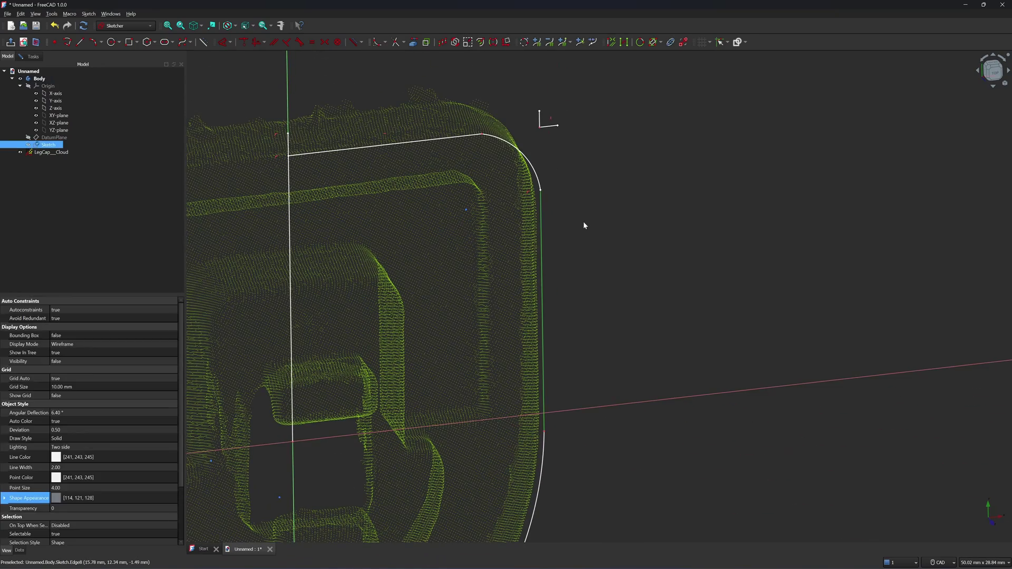
key(Delete)
key(g)
key(l)
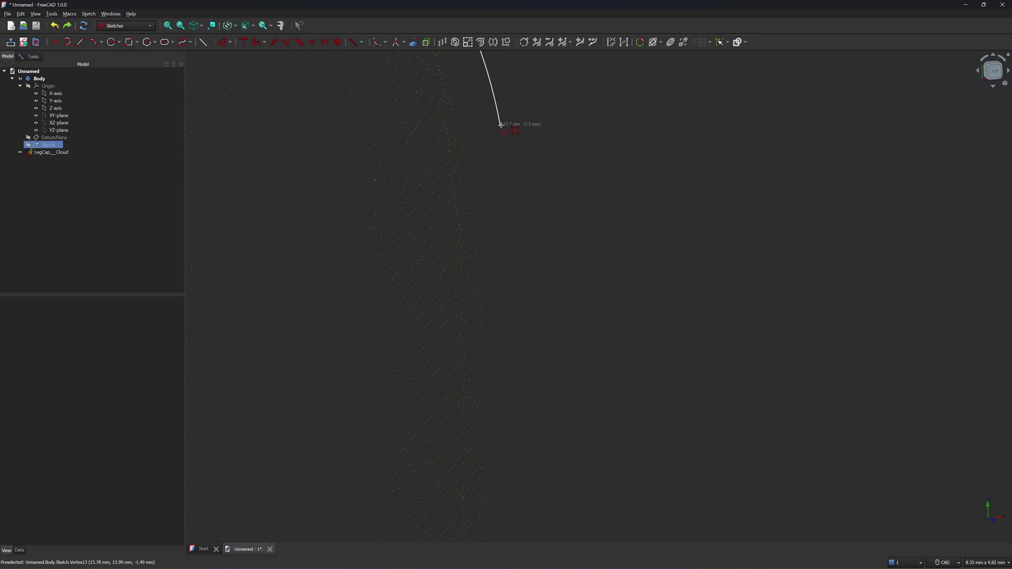
scroll(551, 139, up, 6)
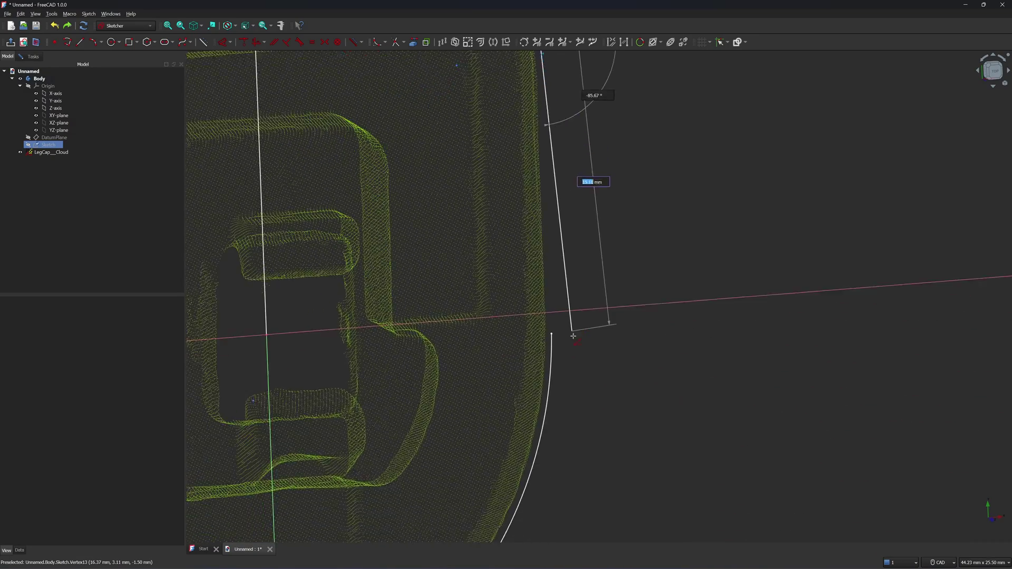
scroll(548, 310, up, 3)
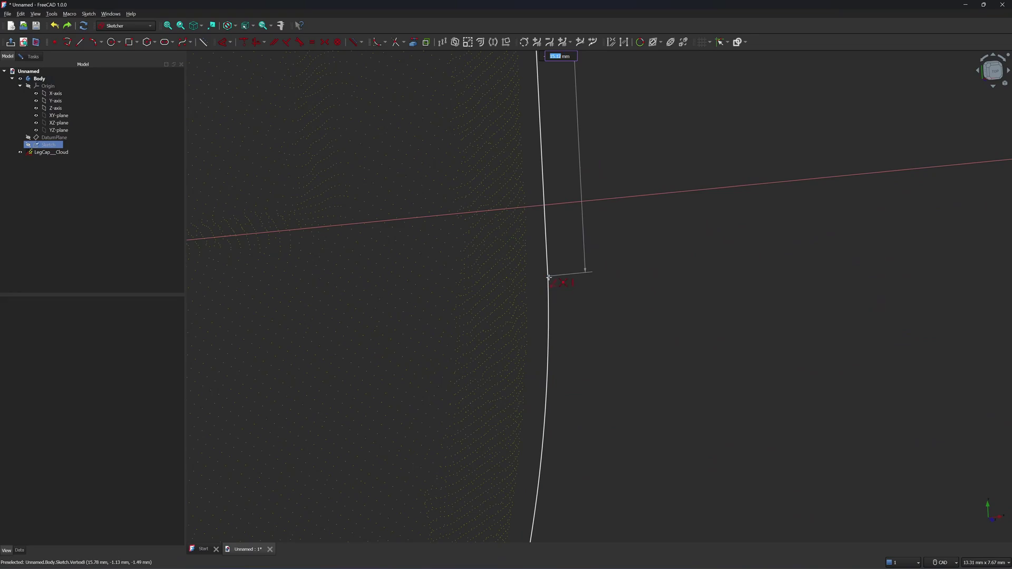
key(Escape)
Mirror the connected lines and arcs of the right half-outline about the vertical centre line with the Symmetry tool
scroll(624, 280, down, 3)
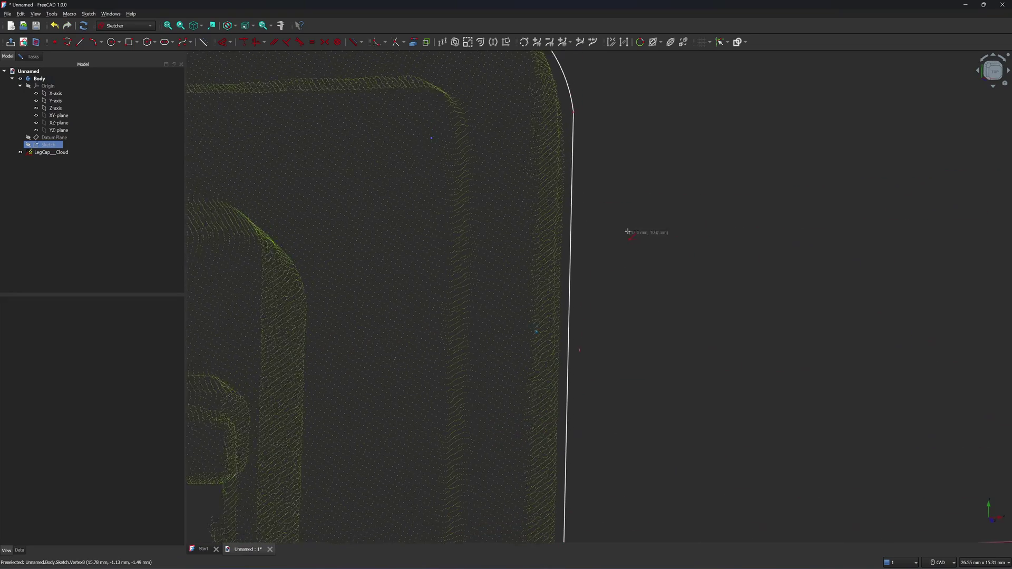
scroll(628, 232, down, 2)
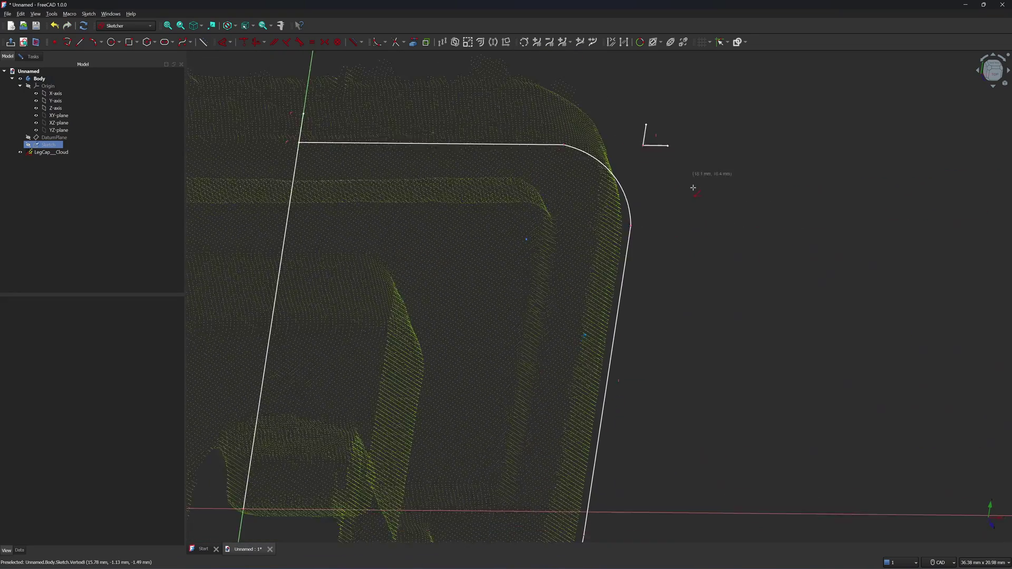
scroll(693, 188, down, 5)
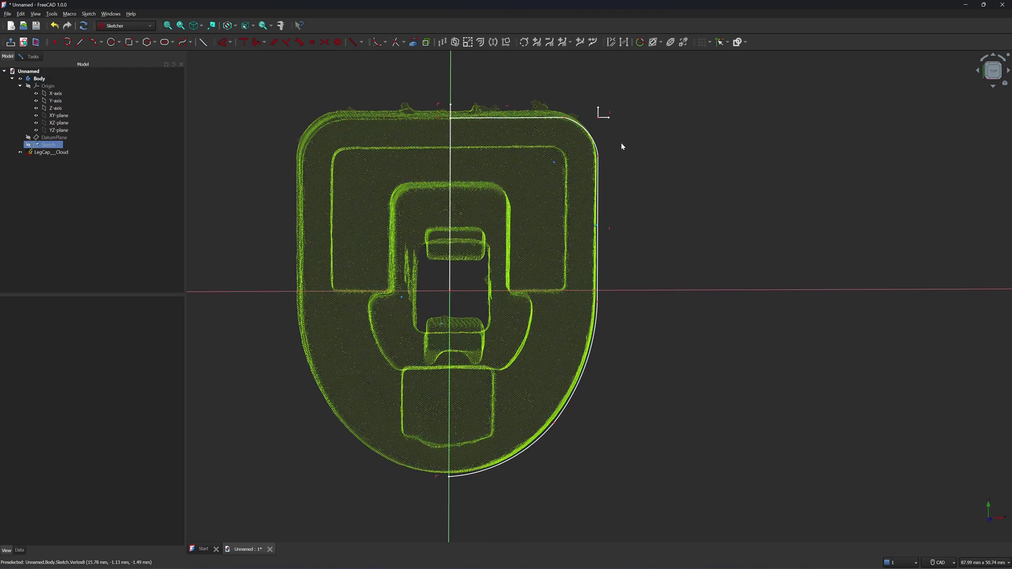
mouse_move(621, 146)
middle_down()
mouse_move(543, 104)
mouse_move(603, 102)
middle_up()
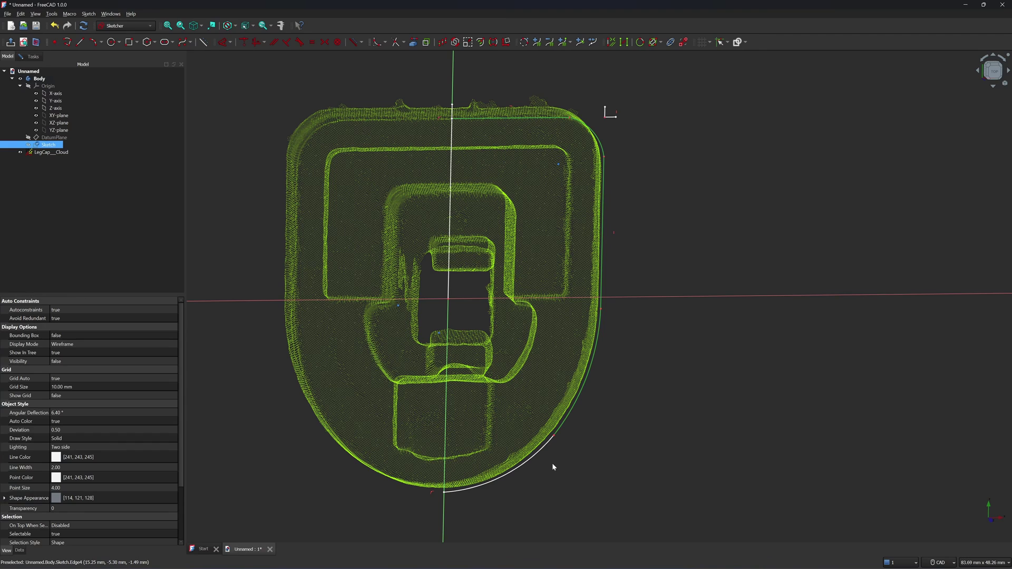
click(491, 45)
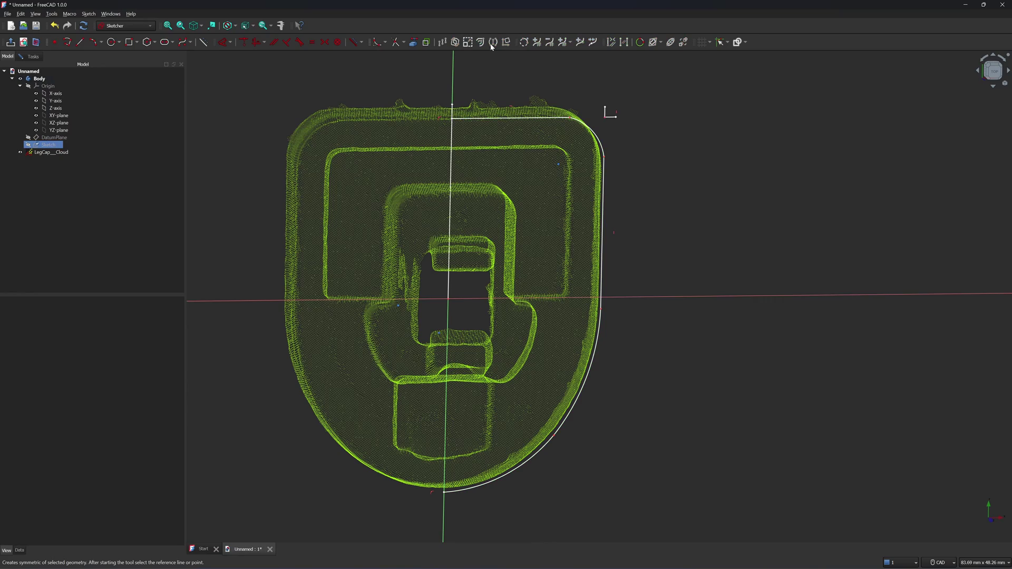
double_click(455, 141)
Delete the vertical centre line running up from the origin
middle_drag(500, 159, 649, 273)
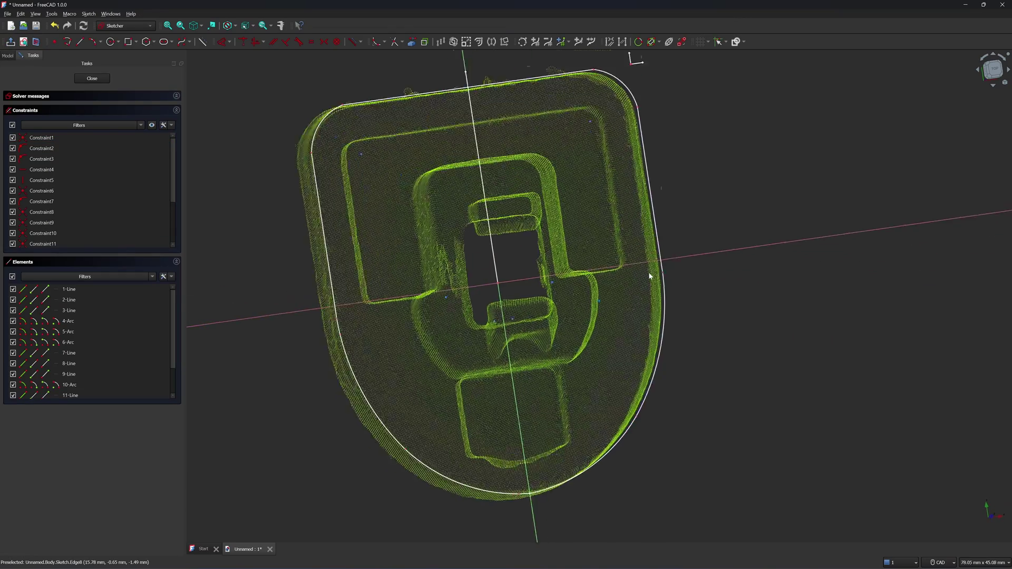
scroll(522, 261, up, 5)
click(480, 253)
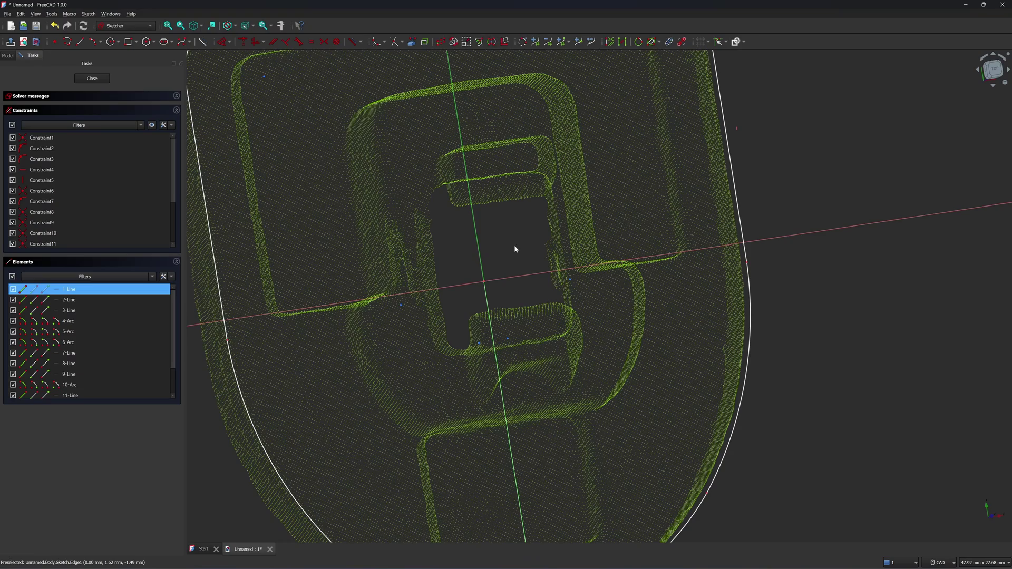
key(Delete)
Replace the two halves of the cap's straight horizontal edge with a single line joining the two corner arcs
key(2)
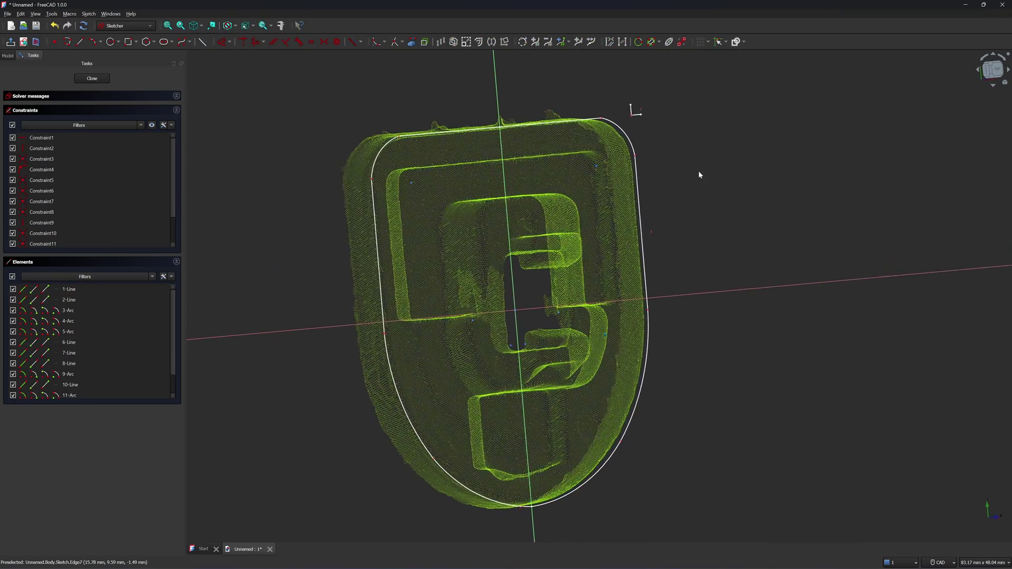
scroll(680, 135, up, 3)
key(Escape)
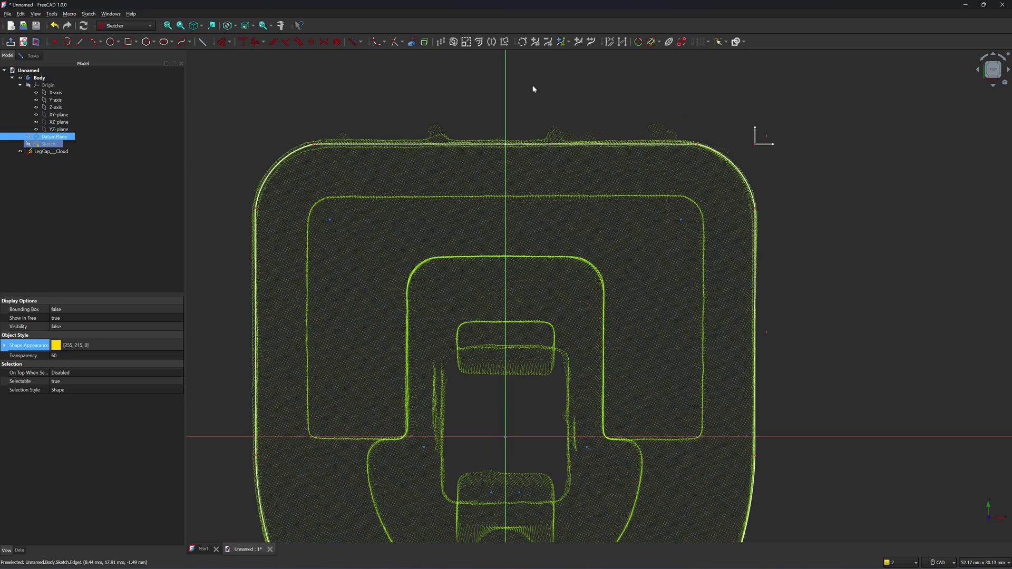
scroll(505, 145, up, 4)
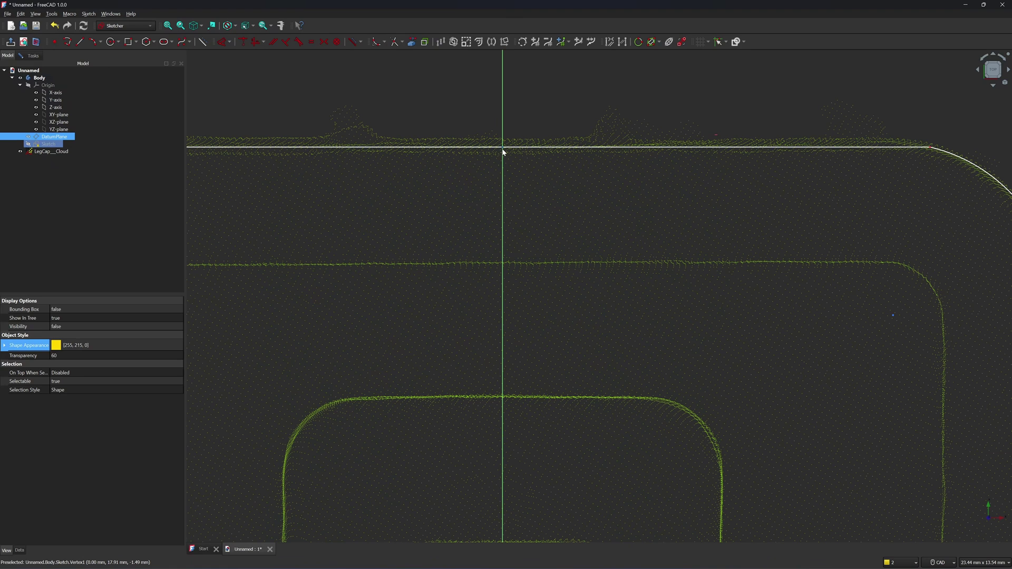
click(510, 148)
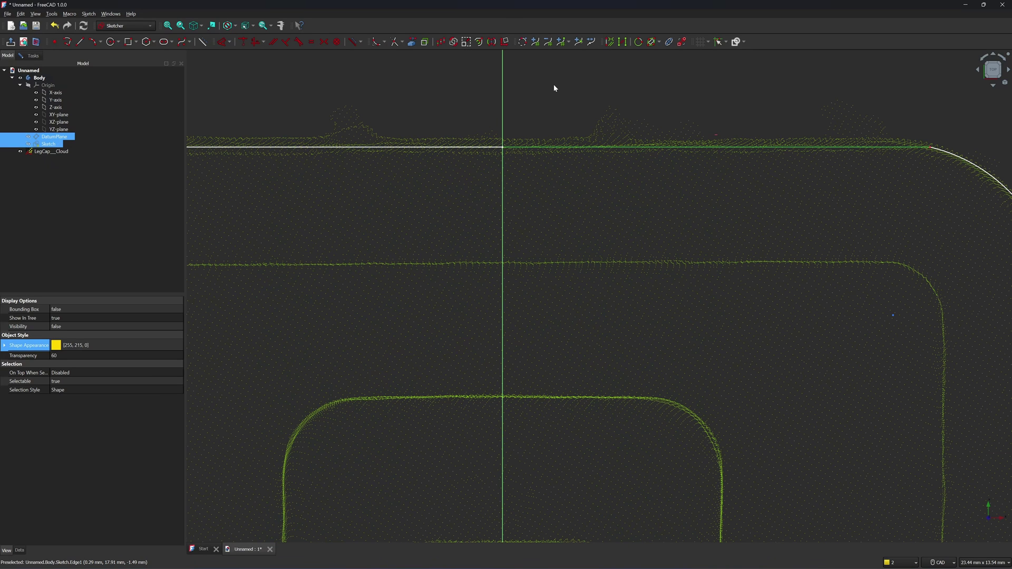
click(553, 88)
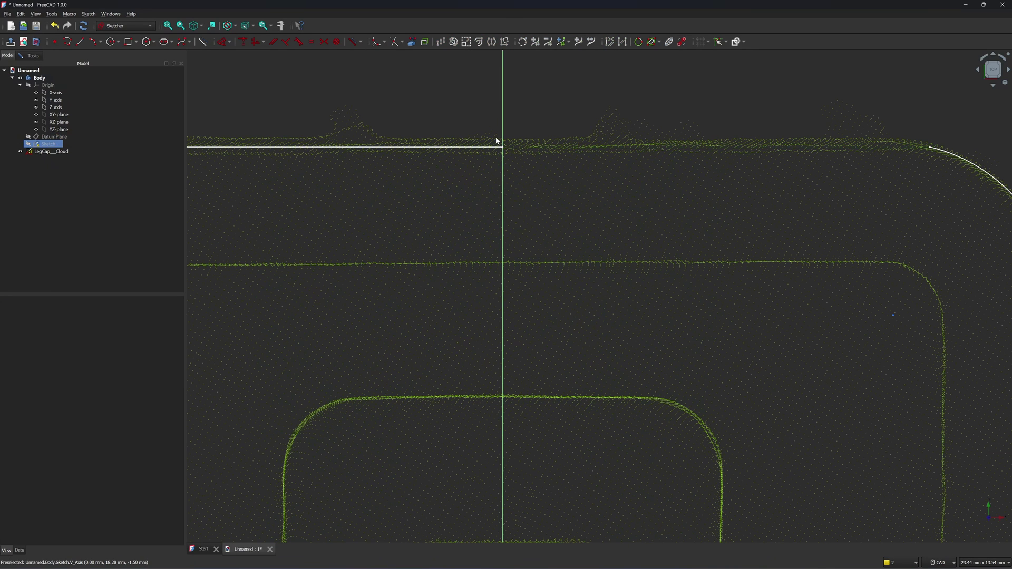
scroll(497, 141, down, 2)
click(79, 42)
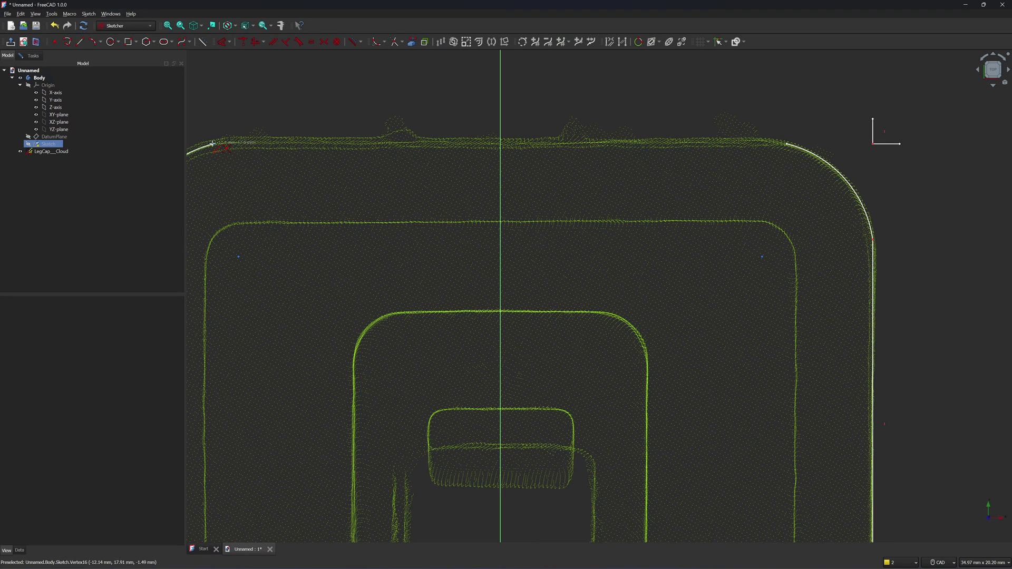
click(212, 143)
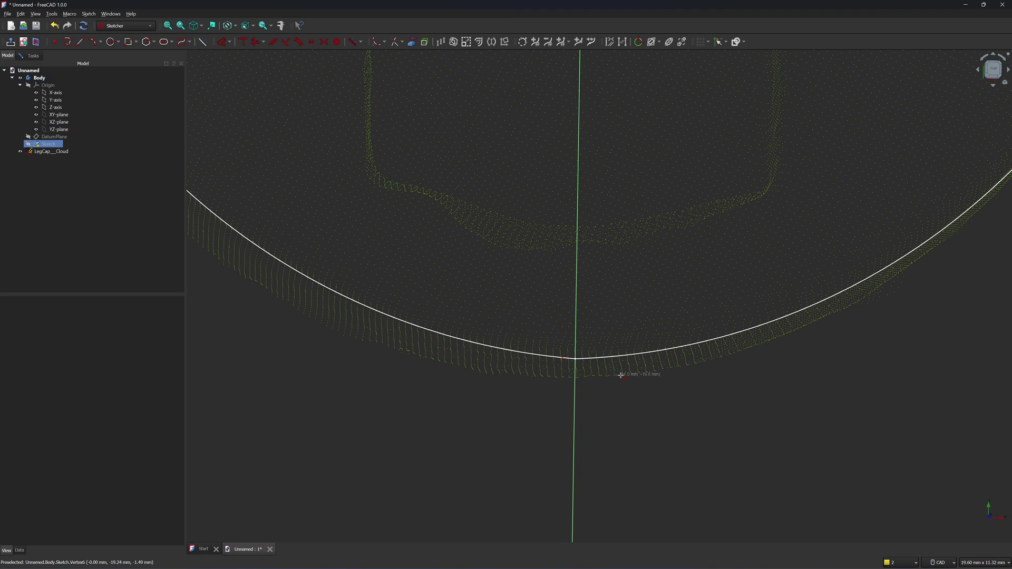
Delete the two mirrored arcs that meet at the Y axis on the cap's rounded end
click(622, 354)
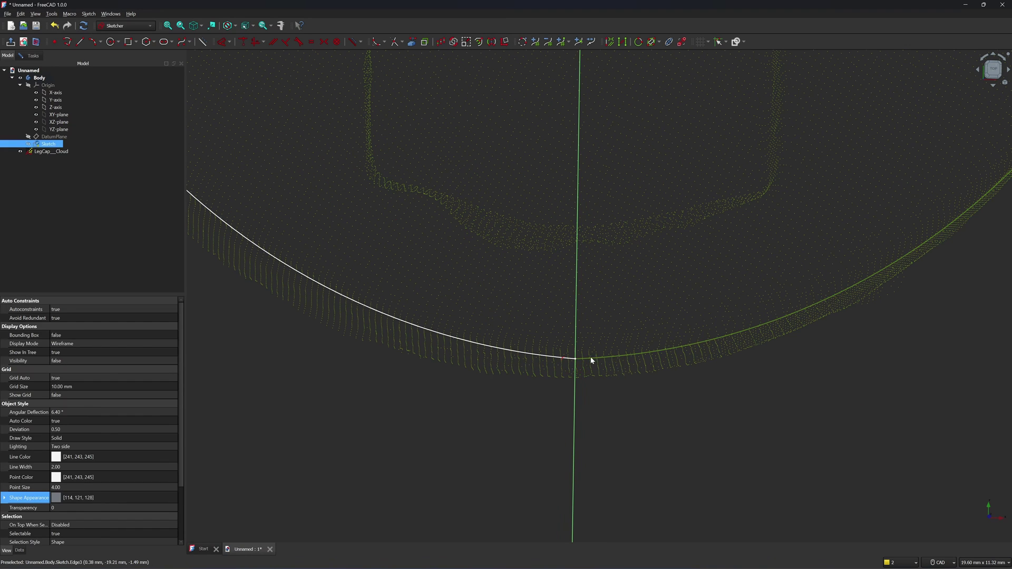
key(Delete)
click(530, 356)
key(Delete)
scroll(523, 369, down, 3)
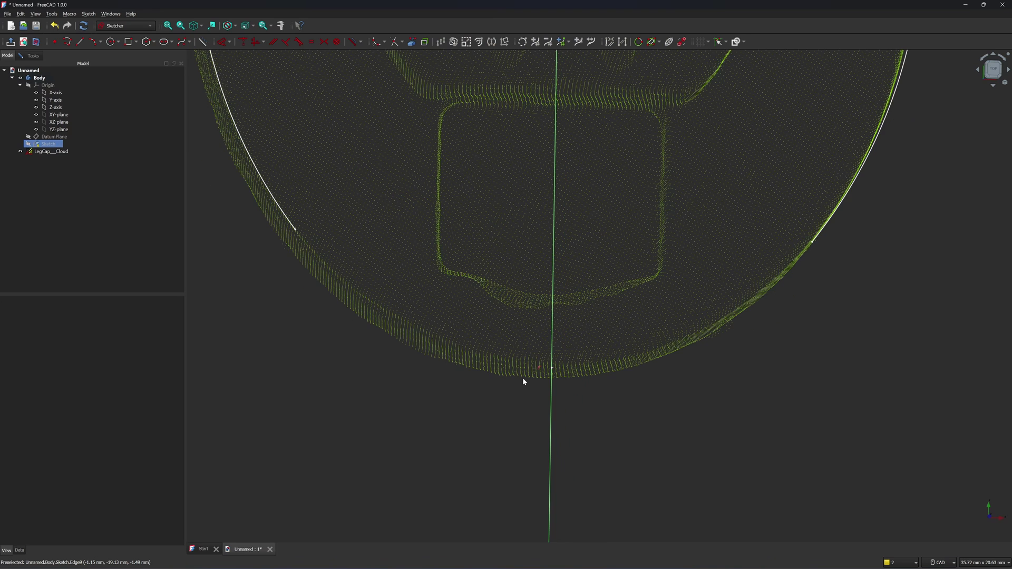
Join the two side arcs at the cap's rounded end with a three-point arc passing through the point on the Y axis
click(94, 42)
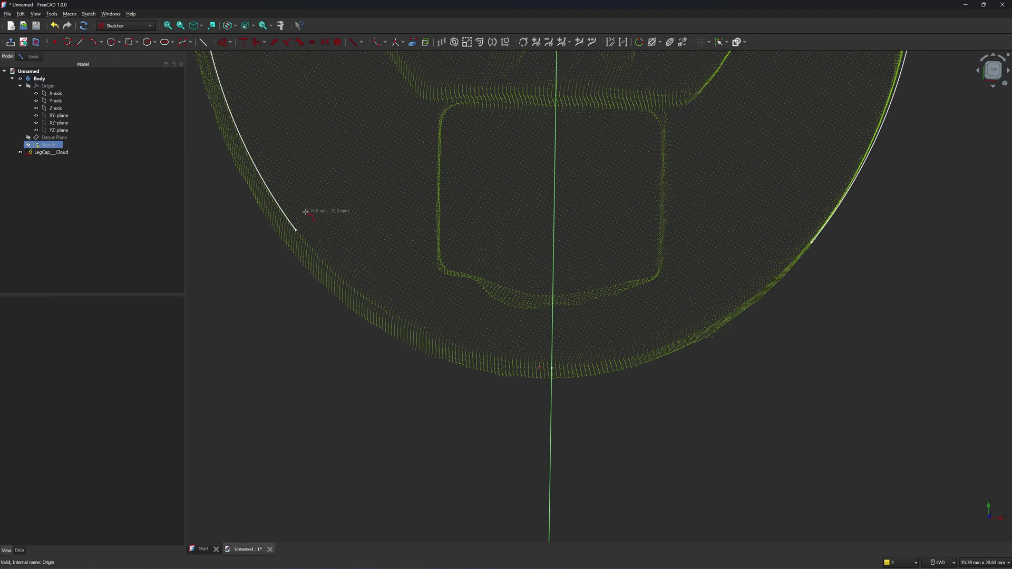
click(297, 230)
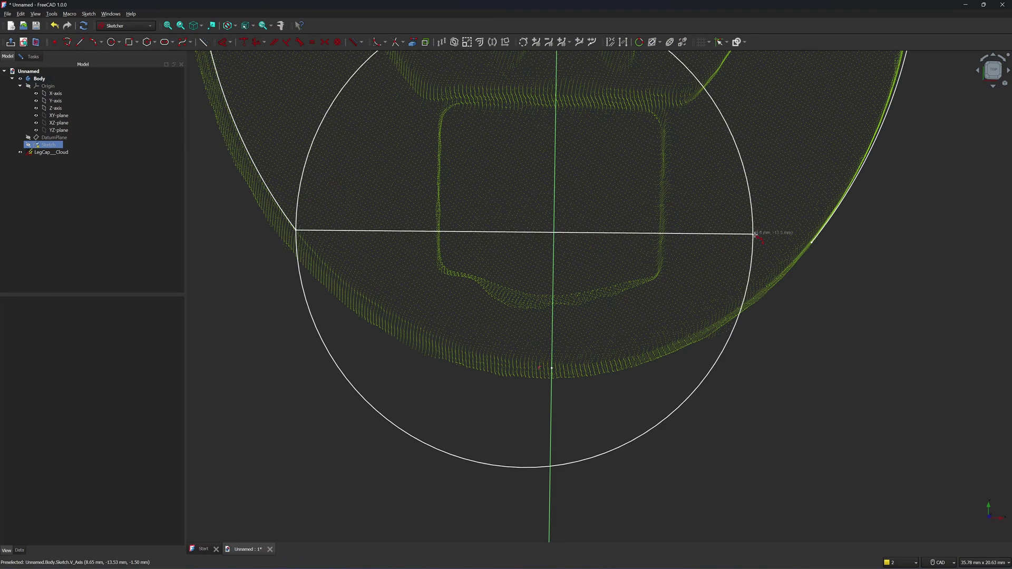
click(814, 244)
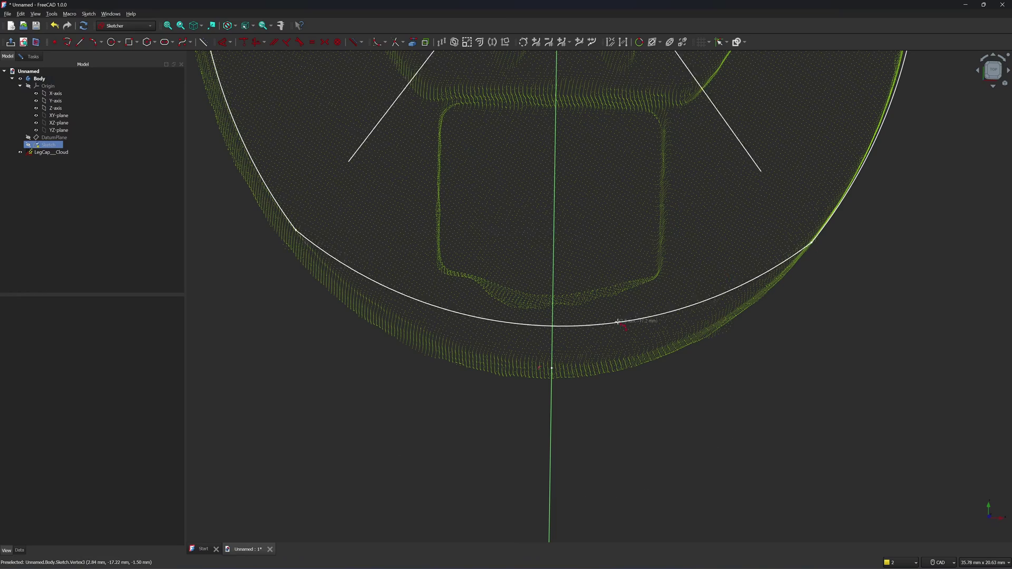
click(552, 368)
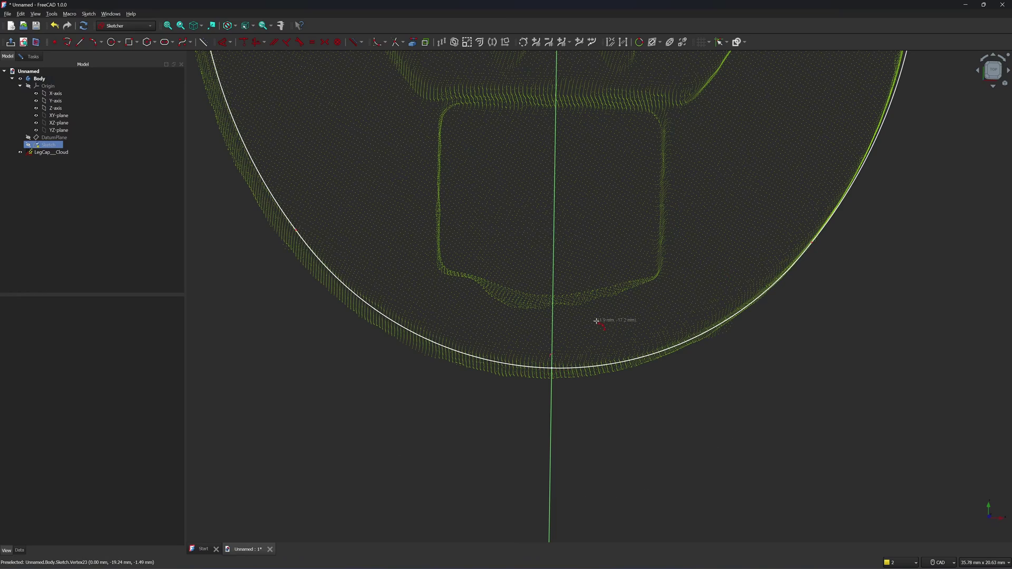
scroll(822, 237, up, 3)
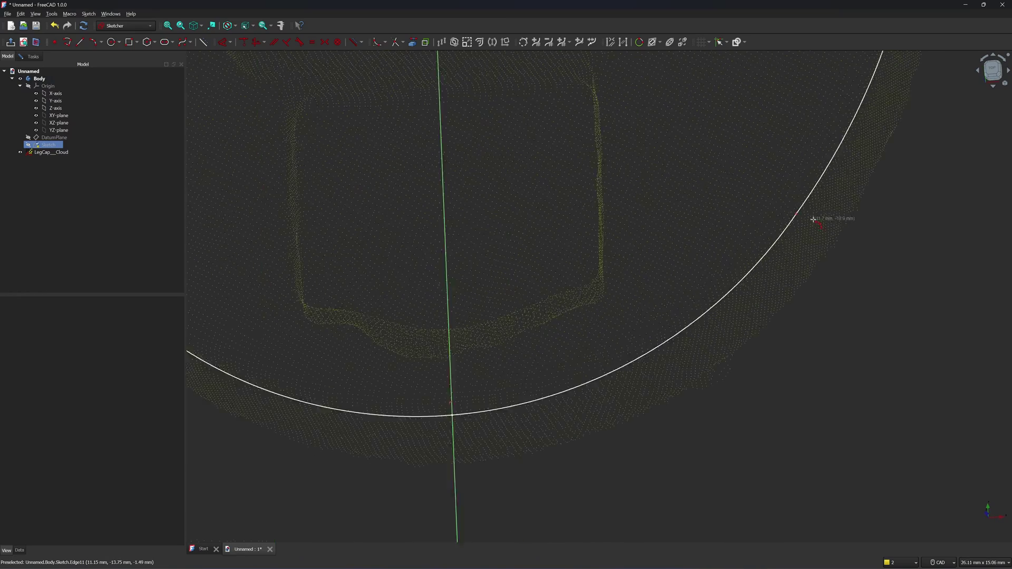
scroll(813, 219, down, 5)
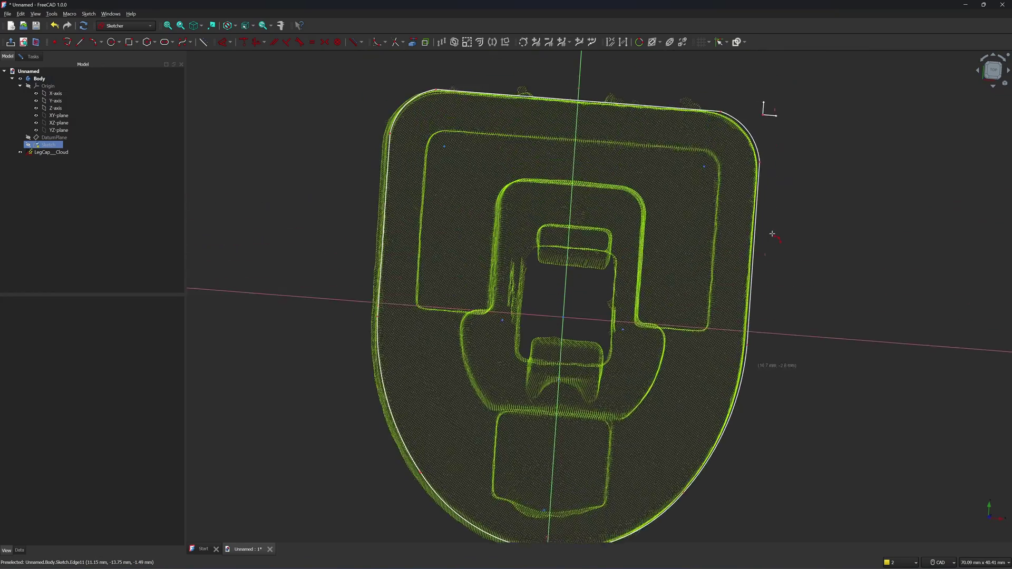
Check the closed outline against the point cloud from several angles and close the sketch
middle_drag(793, 229, 784, 183)
middle_drag(784, 183, 764, 161)
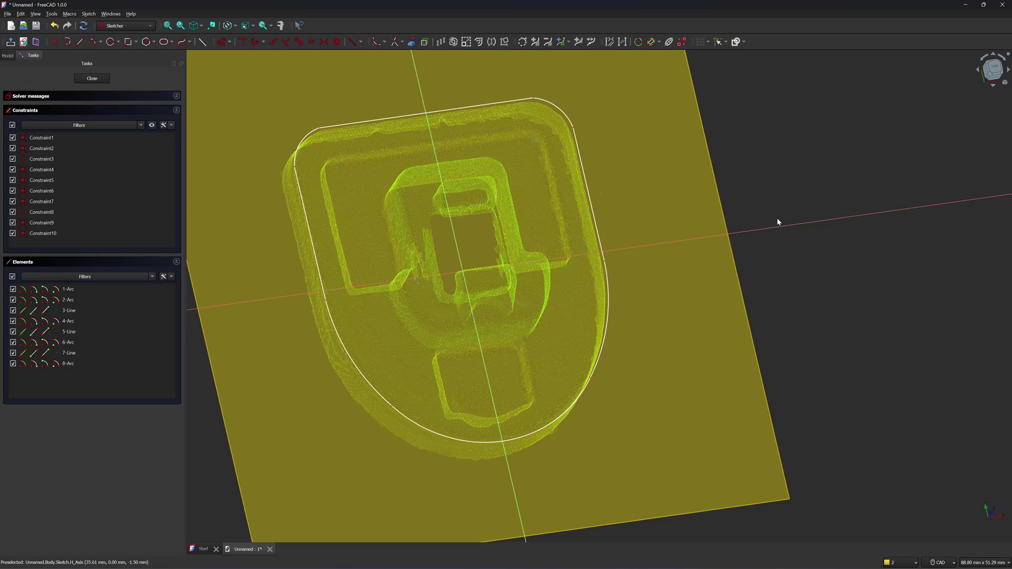
mouse_move(777, 219)
middle_down()
mouse_move(730, 216)
mouse_move(649, 136)
mouse_move(698, 169)
mouse_move(672, 135)
mouse_move(622, 124)
mouse_move(653, 124)
mouse_move(639, 143)
mouse_move(559, 89)
middle_up()
scroll(688, 161, up, 2)
scroll(670, 154, up, 1)
scroll(680, 171, down, 3)
scroll(670, 147, up, 1)
scroll(672, 135, down, 1)
click(92, 78)
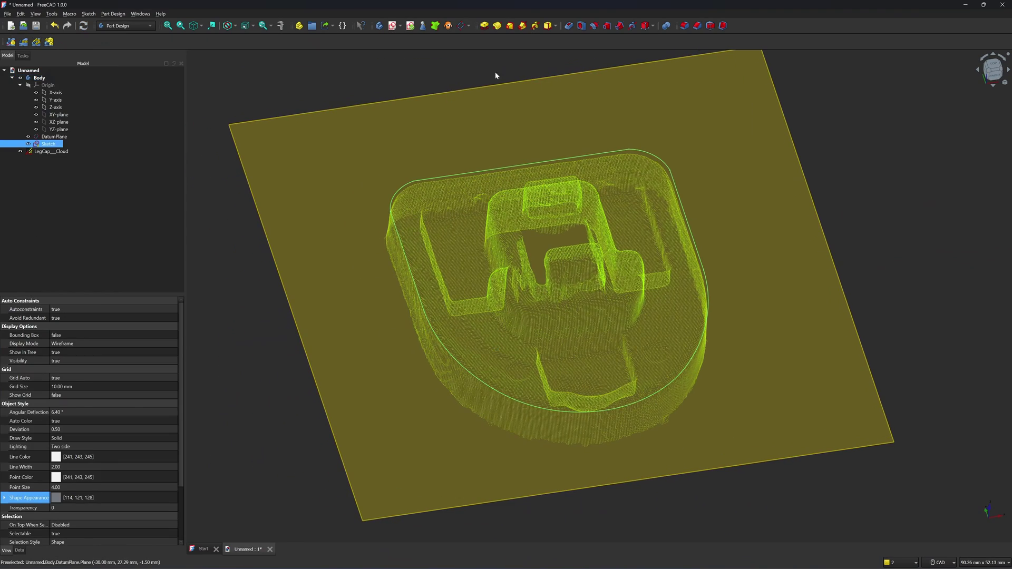
Pad the outline sketch 5 mm in the reversed direction so it follows the scanned side walls
click(485, 25)
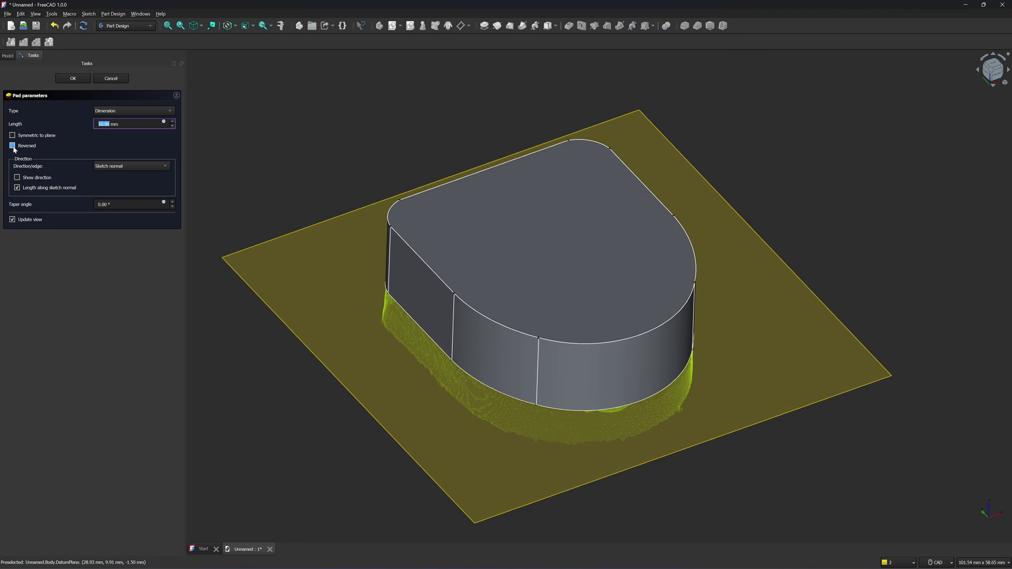
click(13, 145)
click(987, 74)
scroll(520, 104, up, 3)
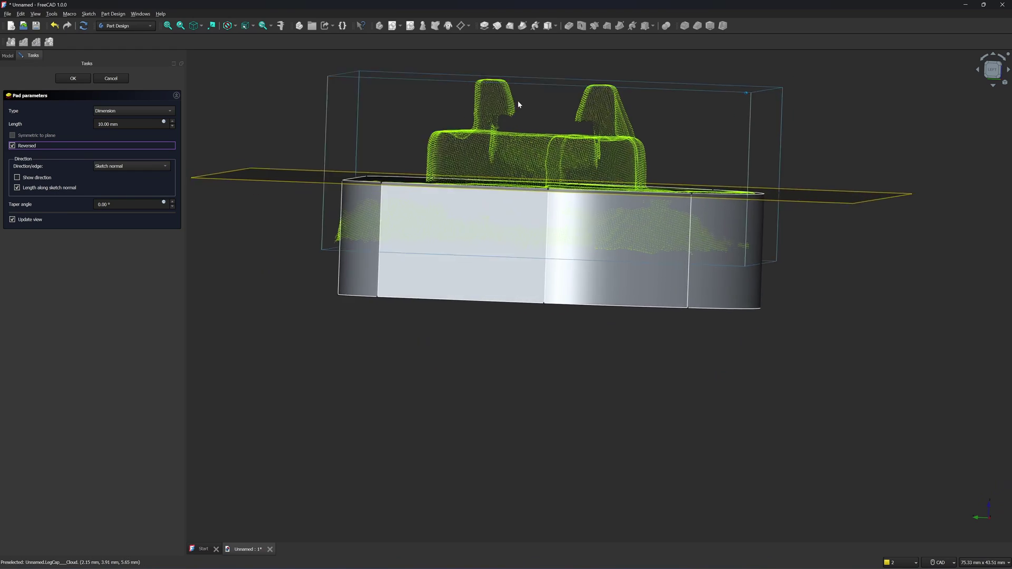
drag(127, 124, 74, 128)
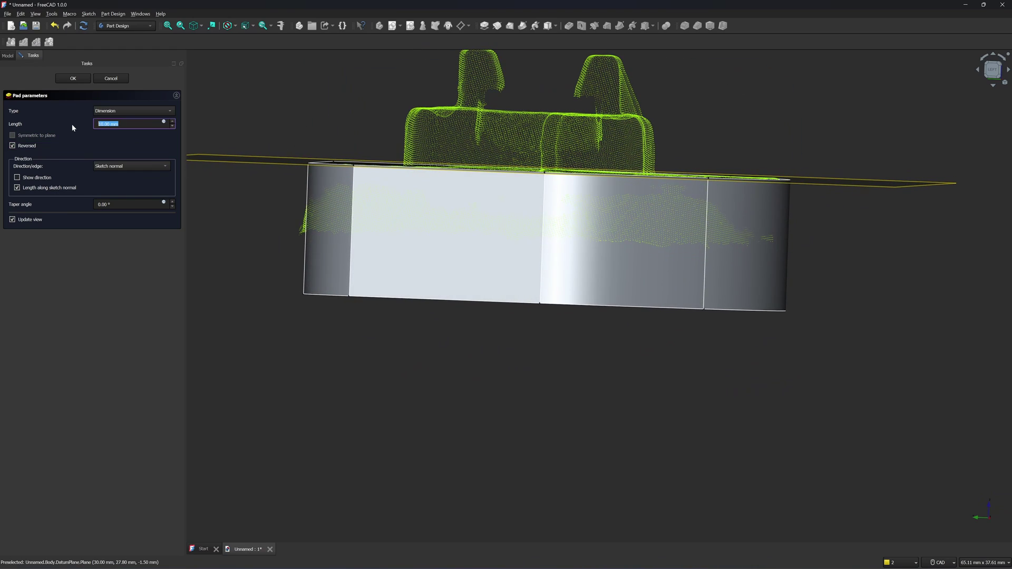
text(5)
middle_drag(295, 127, 428, 167)
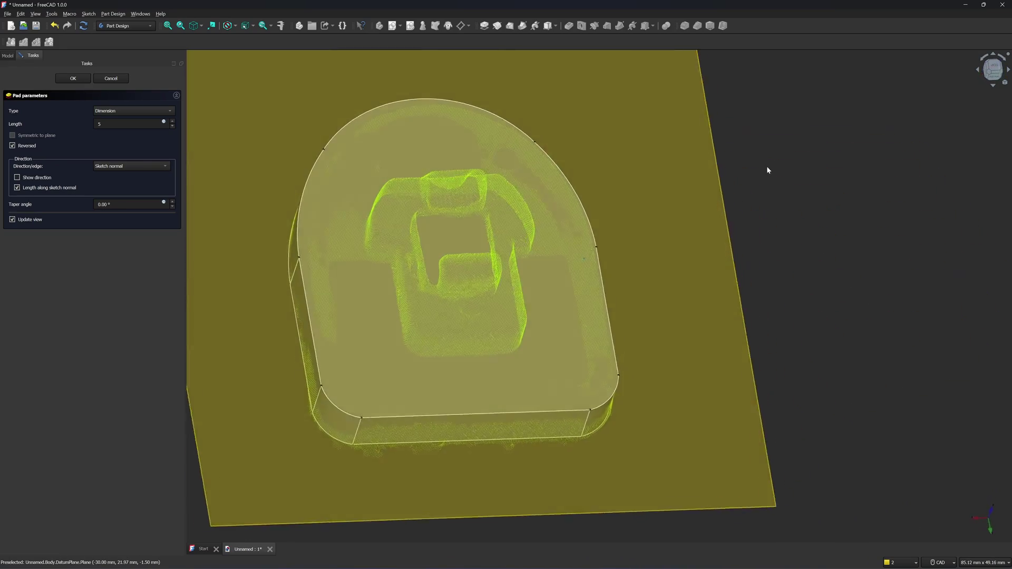
click(73, 78)
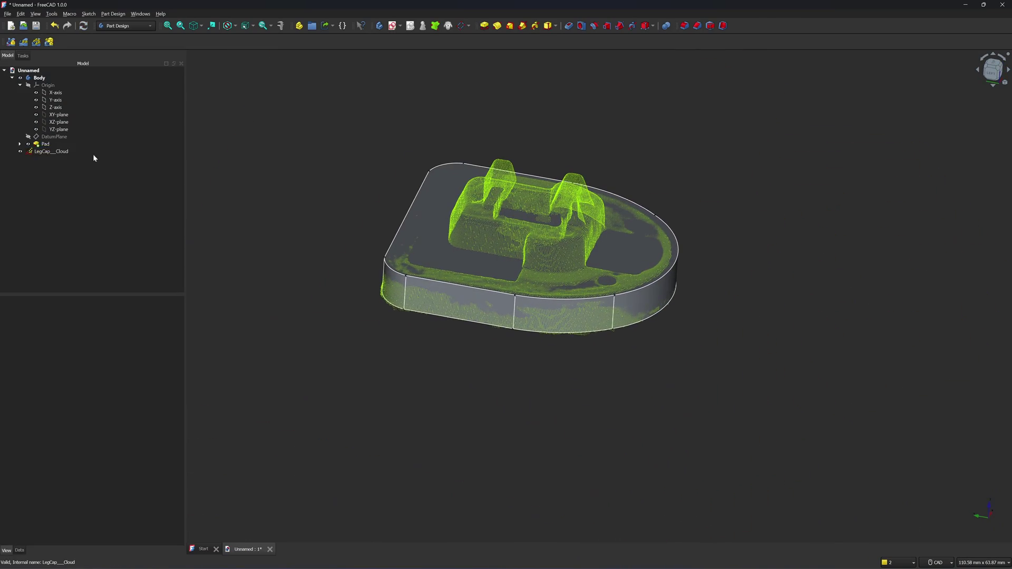
Set the body's transparency to 50
click(45, 145)
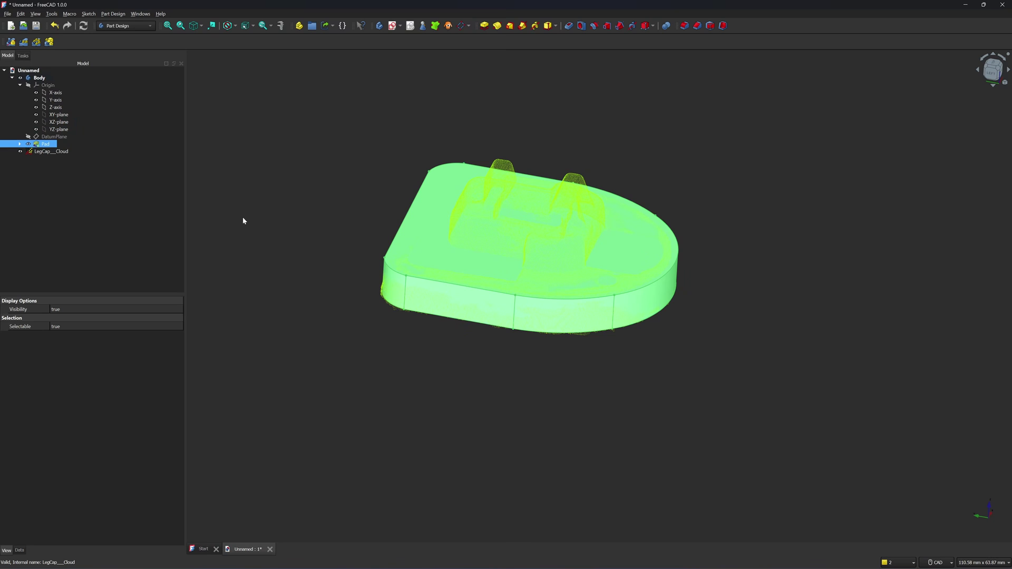
click(38, 78)
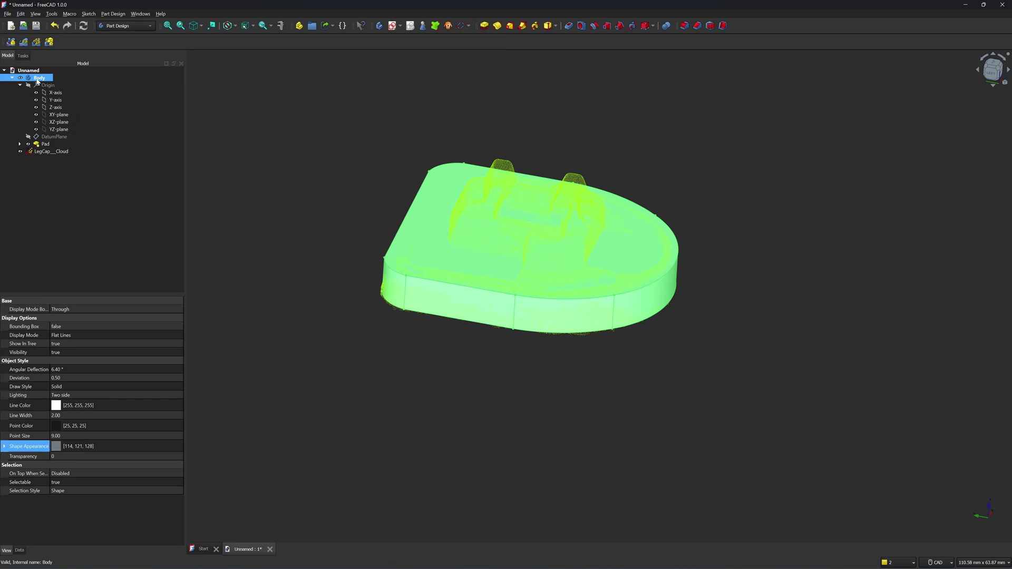
click(90, 457)
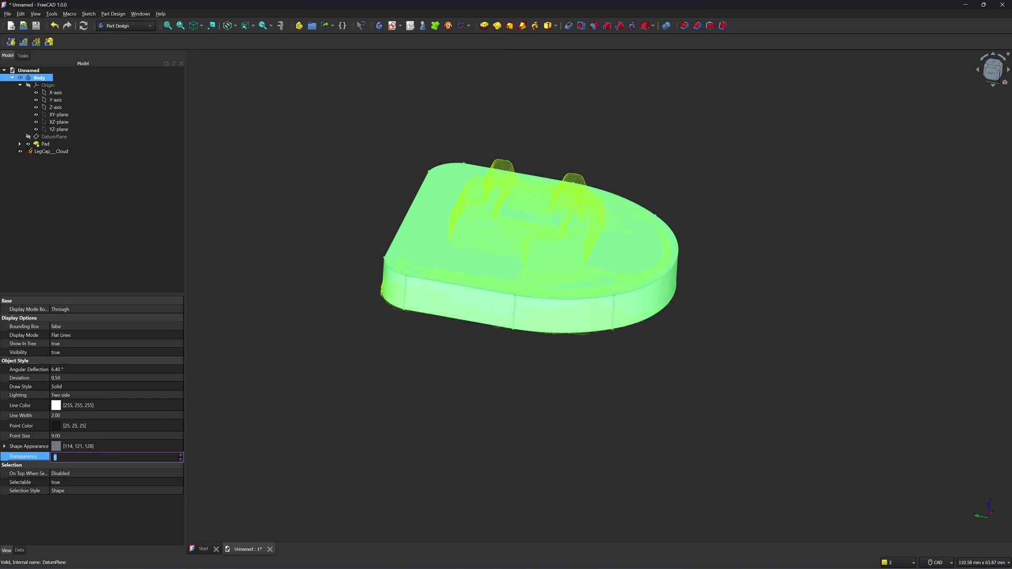
text(70)
click(361, 482)
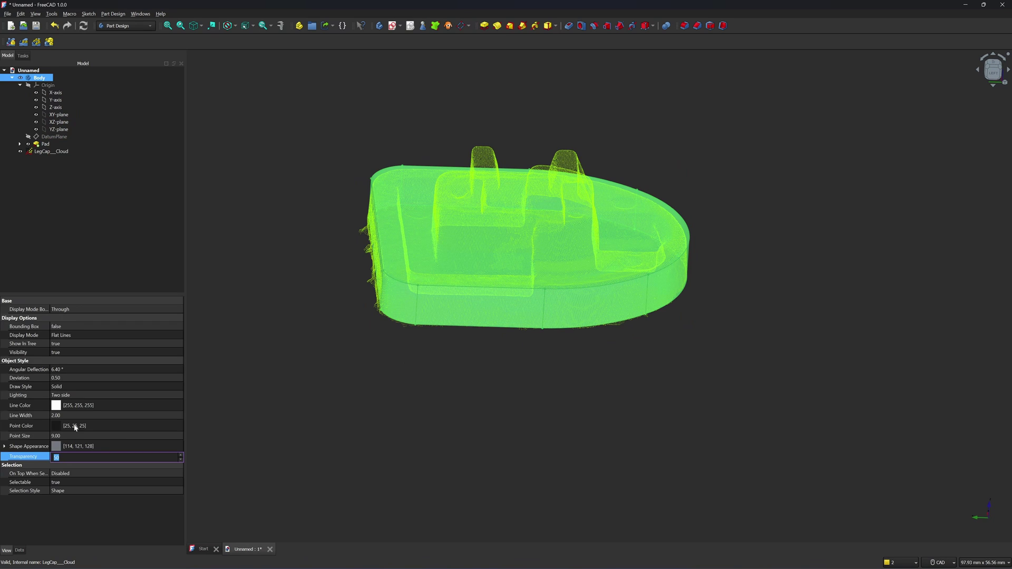
Change the body's shape appearance colour to blue (#0000ff)
click(56, 446)
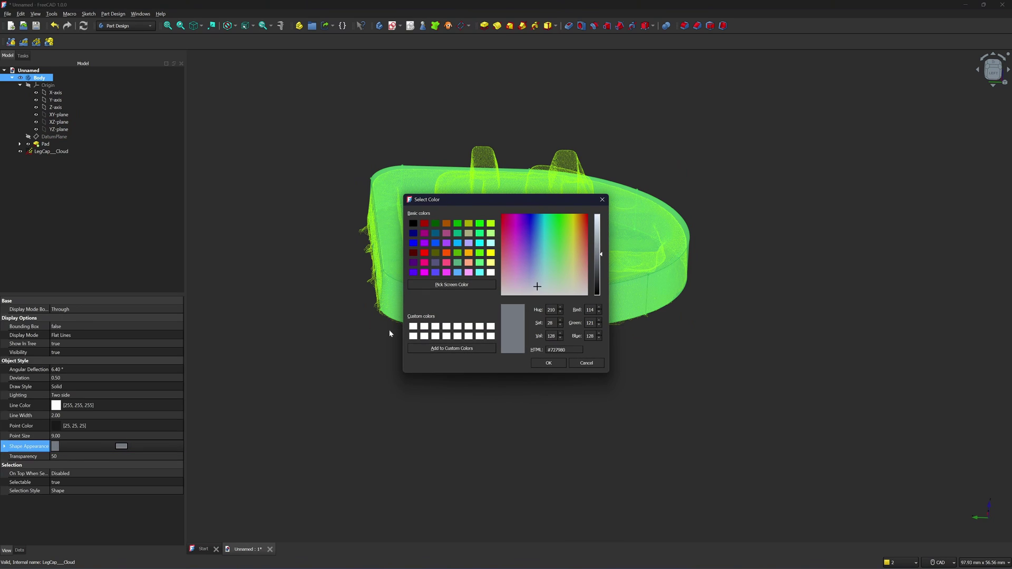
click(415, 244)
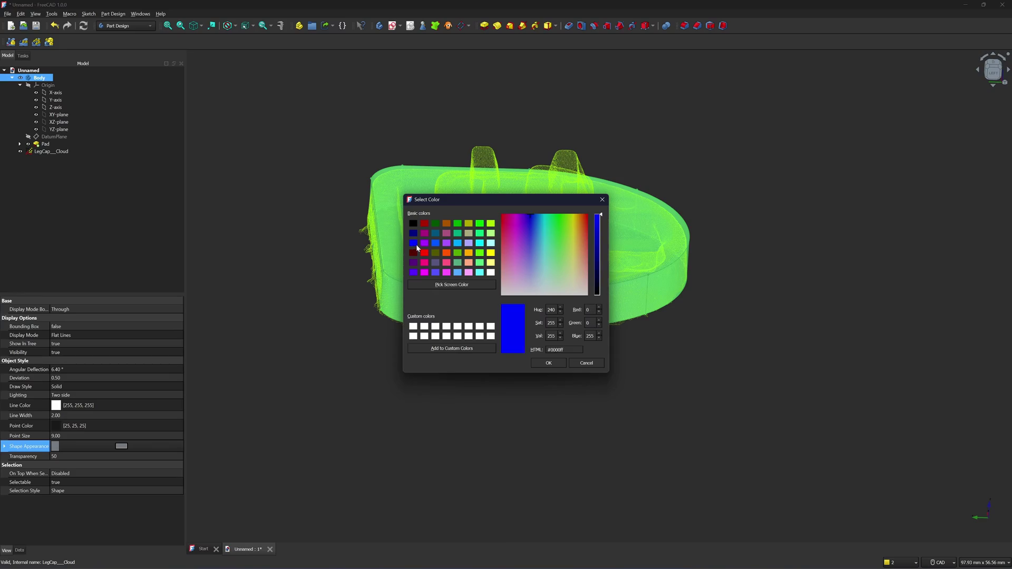
click(561, 364)
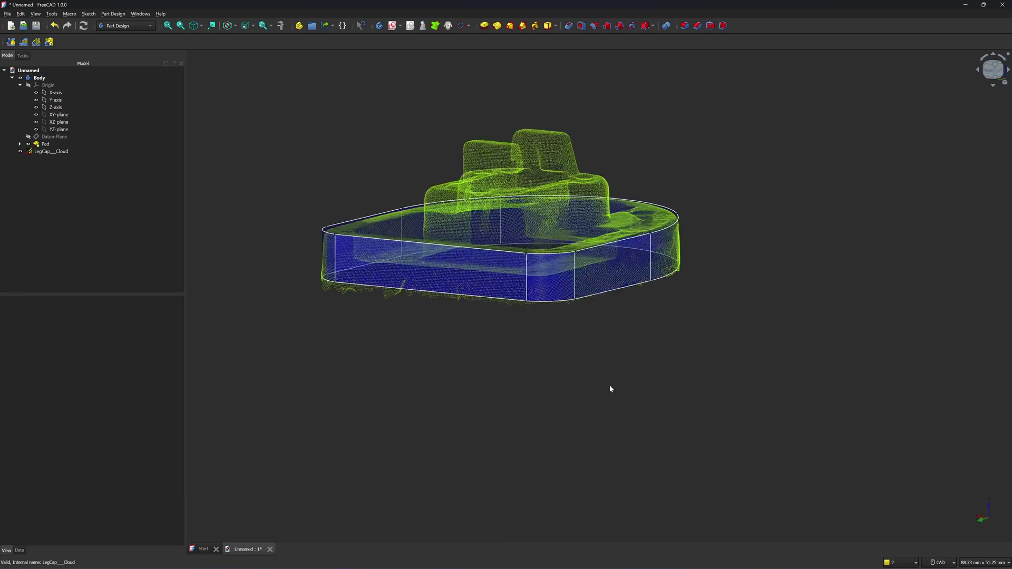
Start a new sketch on the pad's large flat face, on the side where the scanned clips protrude
middle_drag(784, 370, 775, 246)
middle_drag(776, 343, 538, 187)
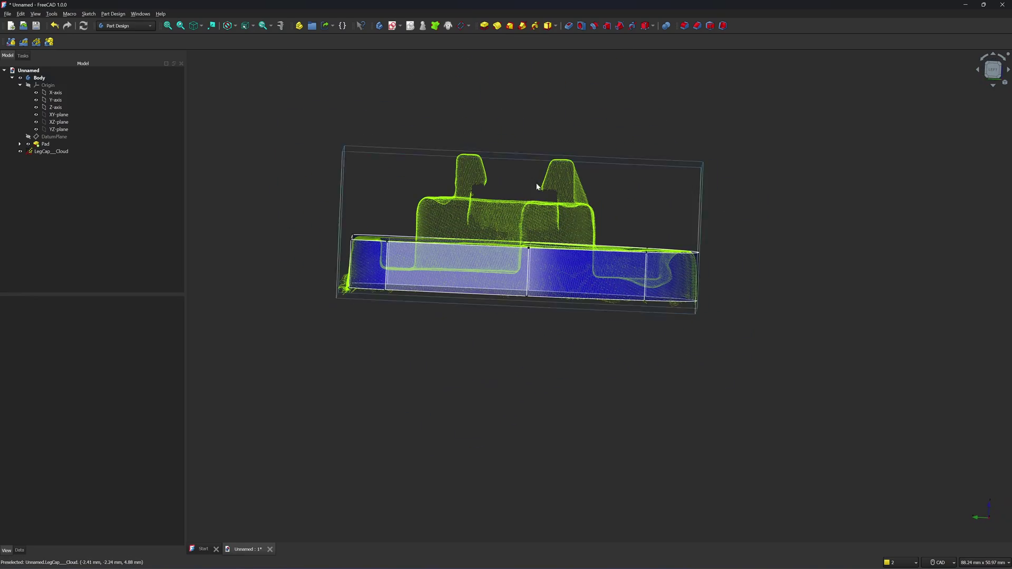
key(0)
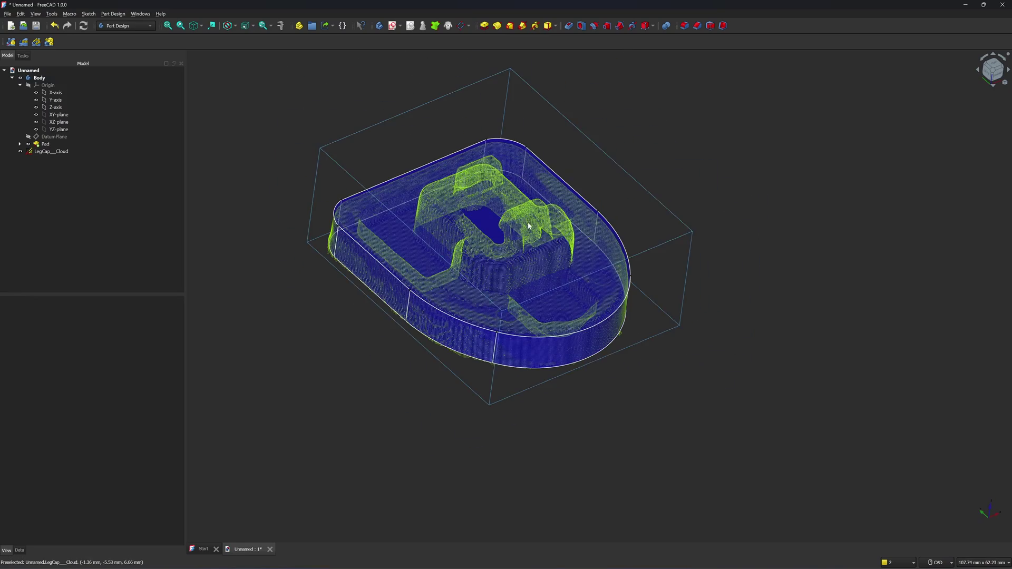
click(405, 242)
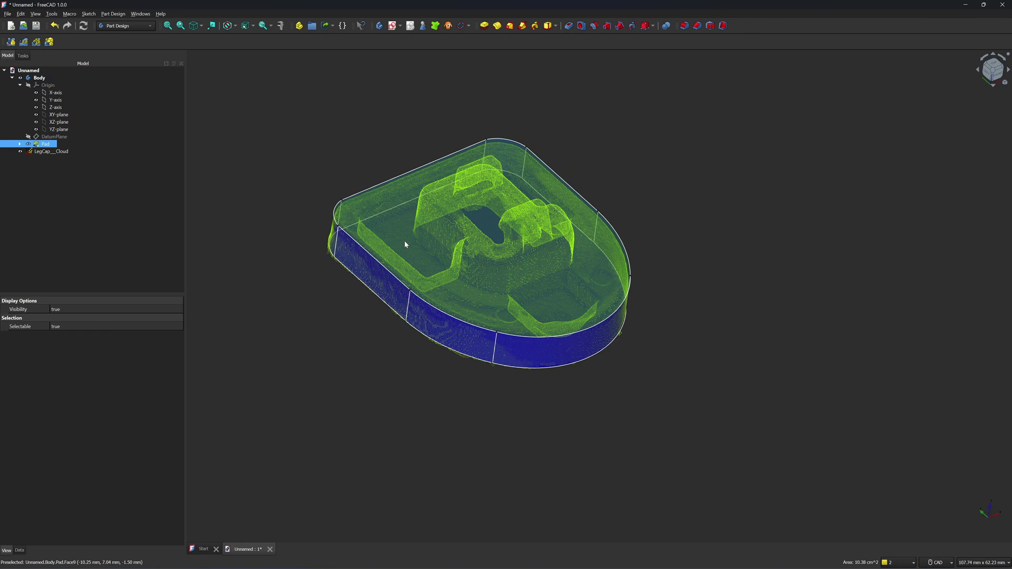
click(392, 26)
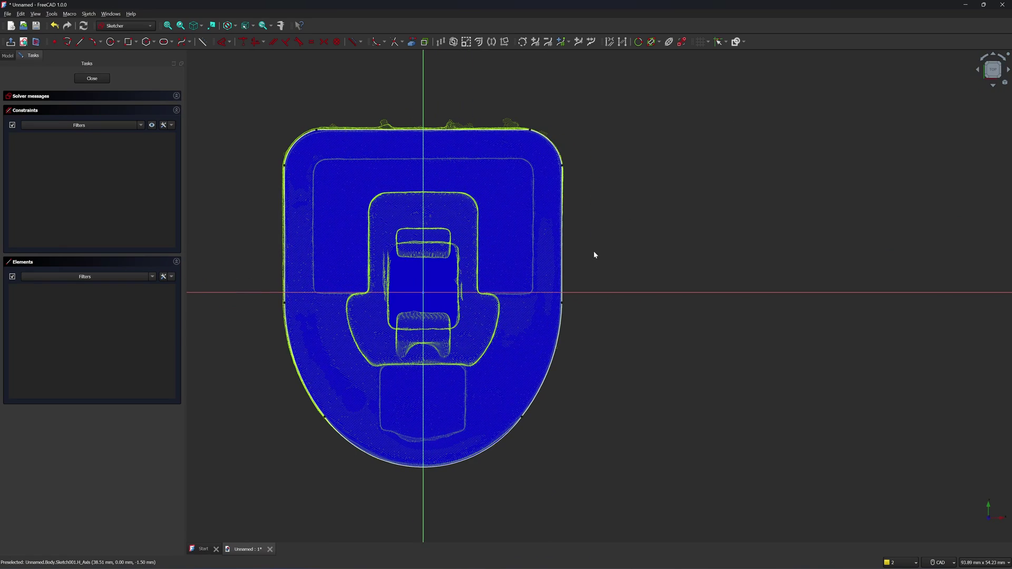
middle_drag(464, 204, 563, 195)
scroll(590, 194, up, 2)
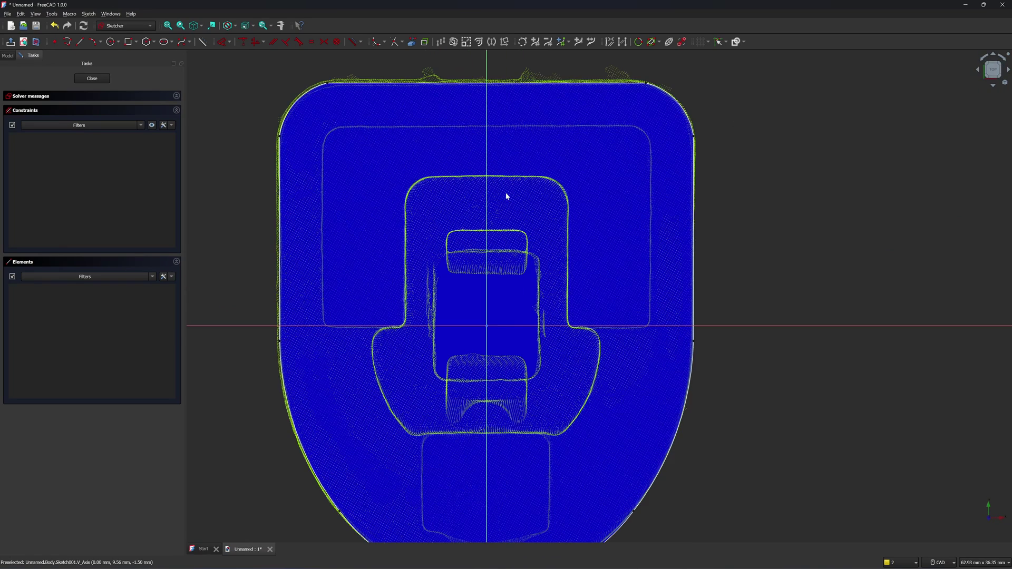
Draw a vertical line about 22 mm long along the Y axis, spanning the scanned raised centre section
click(80, 42)
click(486, 170)
click(487, 467)
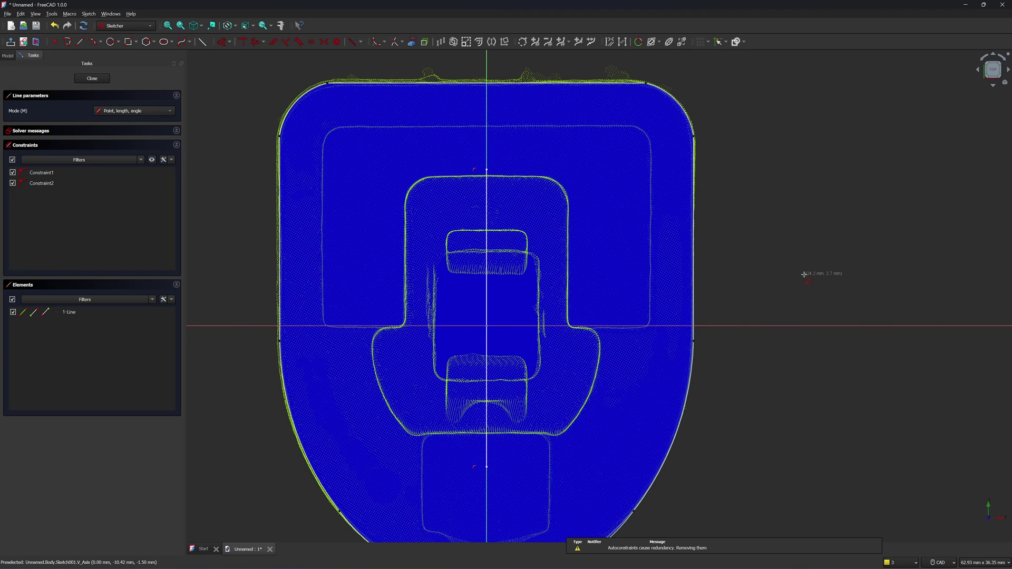
Trace the raised section's upper edge with a horizontal line crossing the centre line and its right side with a vertical line
scroll(519, 166, up, 2)
click(458, 181)
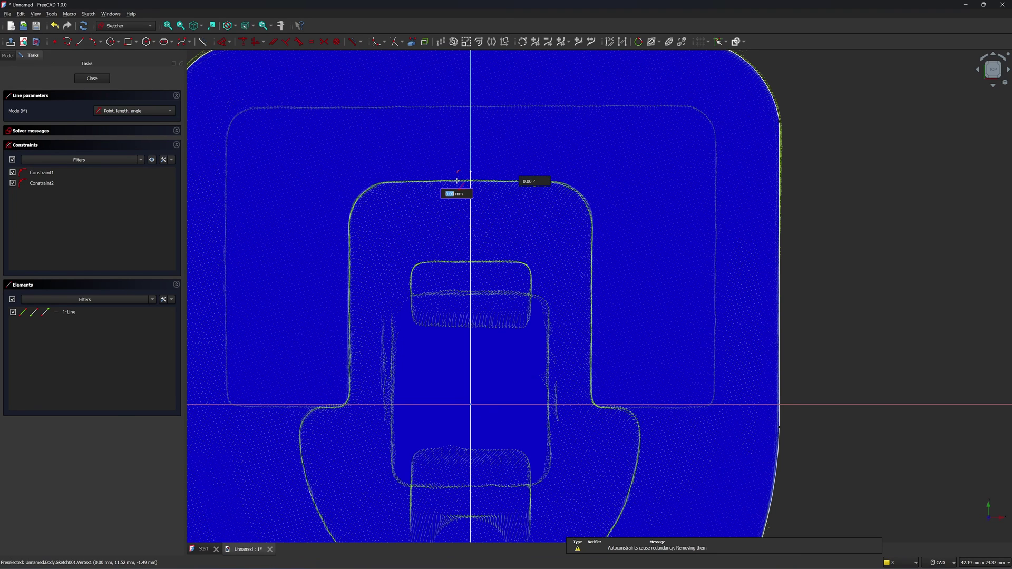
click(624, 181)
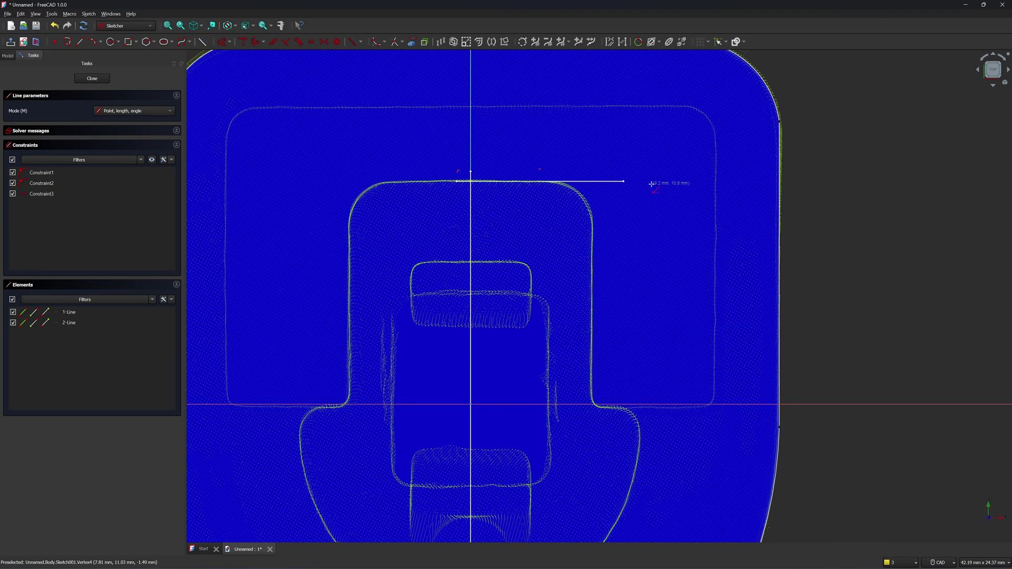
click(592, 172)
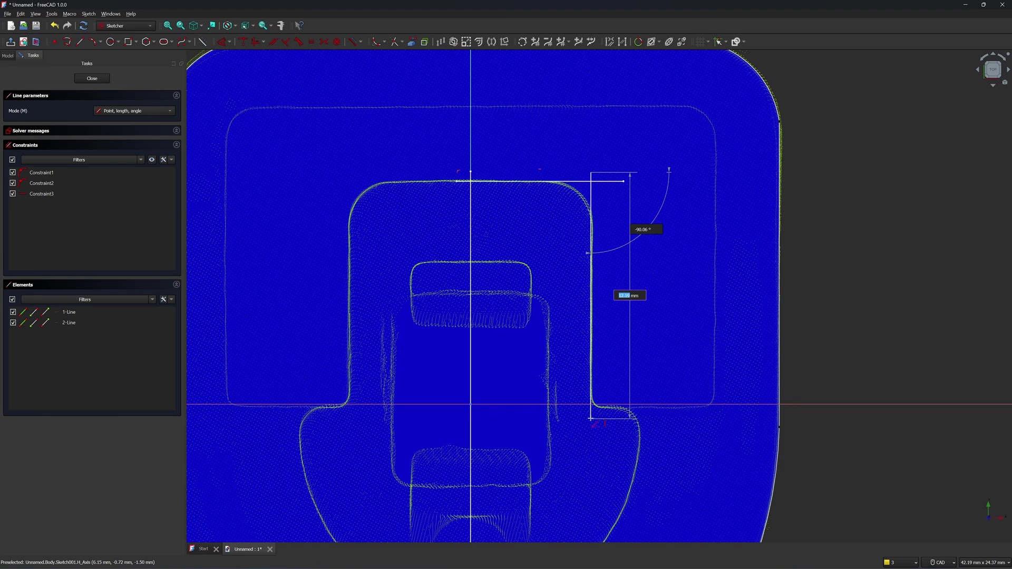
click(593, 421)
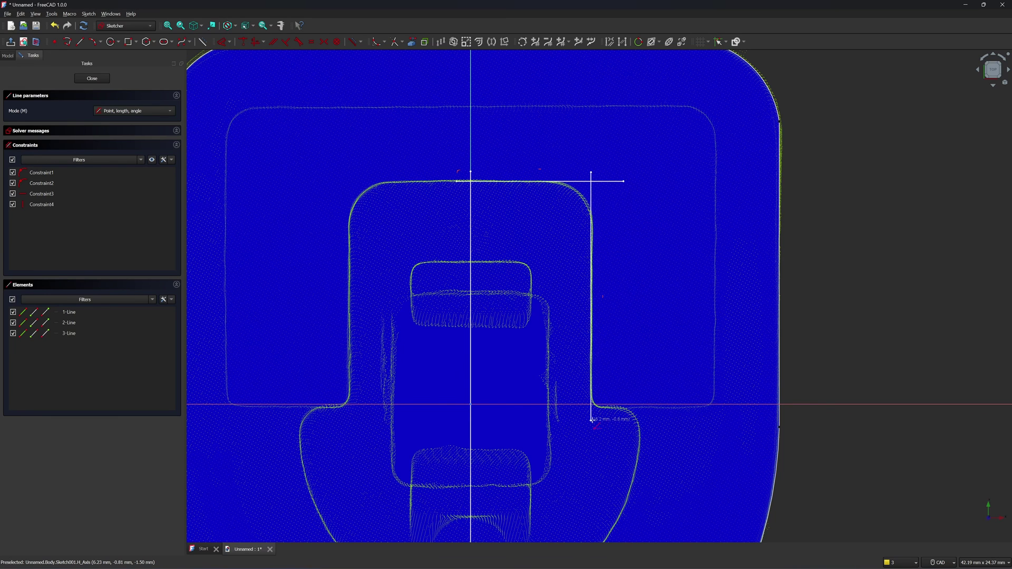
Draw a short horizontal line along the raised section's right shoulder, crossing the lower end of the vertical side line
scroll(592, 421, up, 1)
middle_drag(593, 421, 610, 311)
click(593, 296)
click(693, 297)
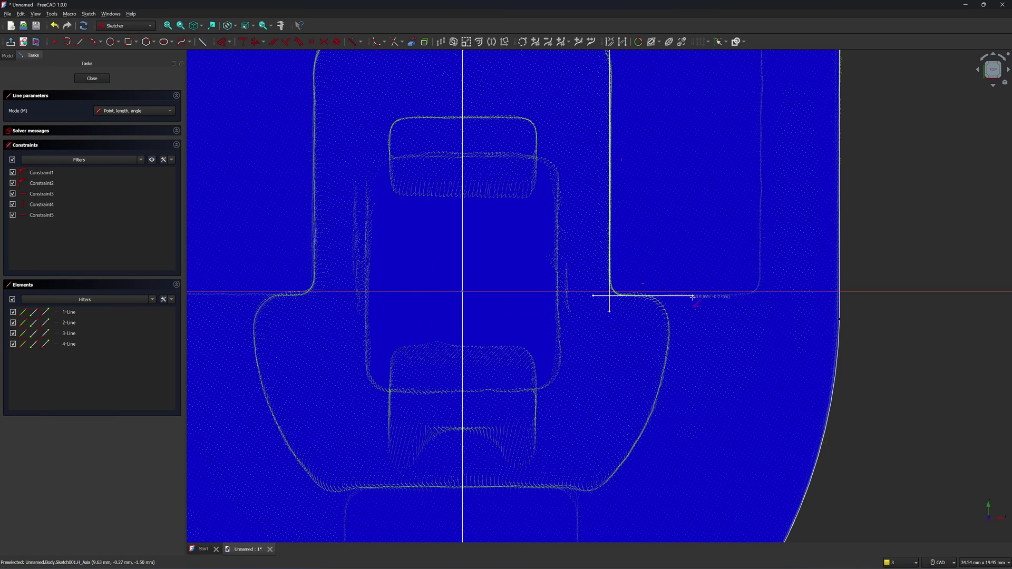
Draw a horizontal line about 4.6 mm long from the centre line along the raised section's lower edge
middle_drag(460, 488, 458, 404)
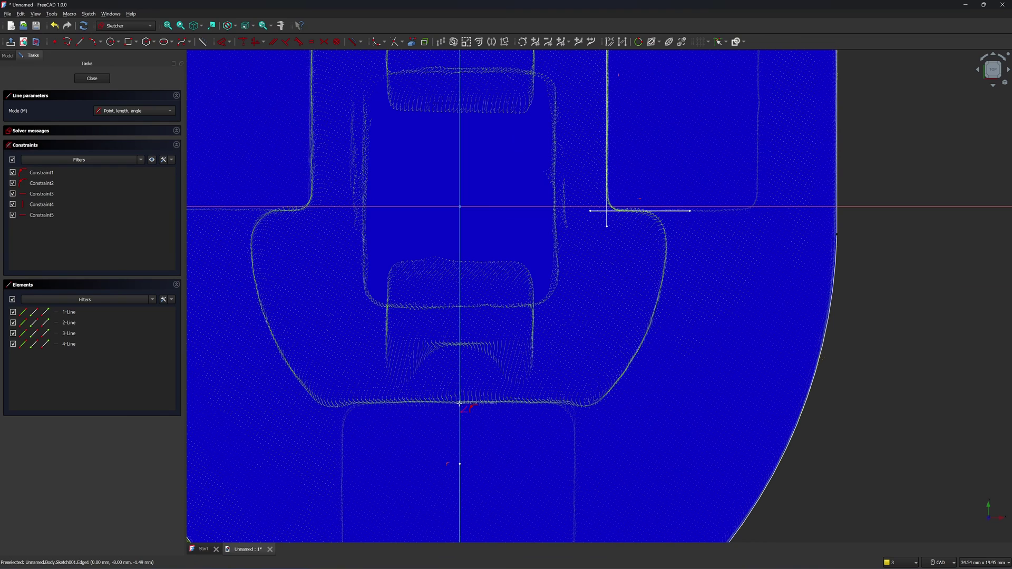
click(460, 404)
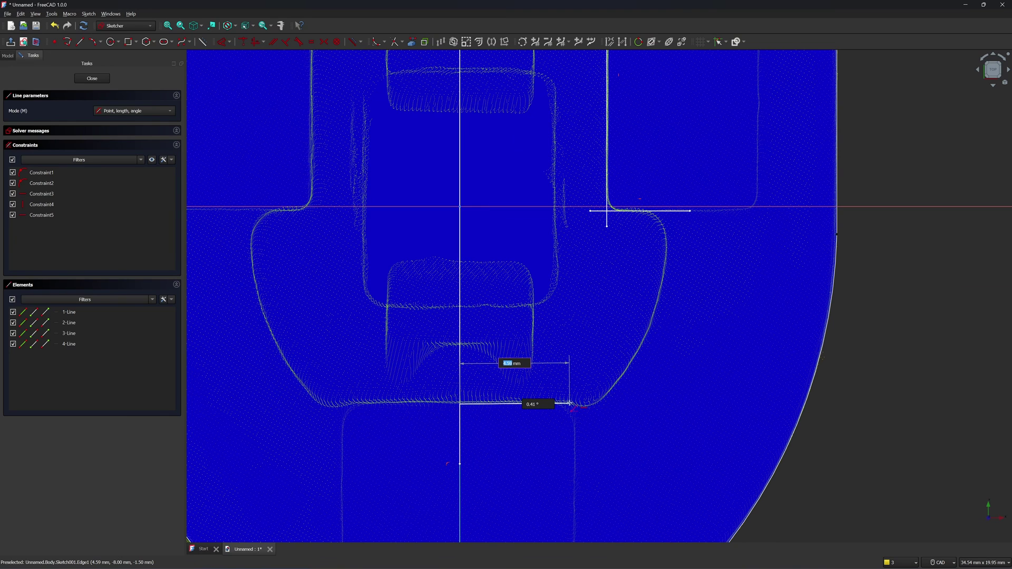
click(570, 404)
Trace the raised section's lower right corner with a three-point arc starting at the end of the lower horizontal line
click(96, 41)
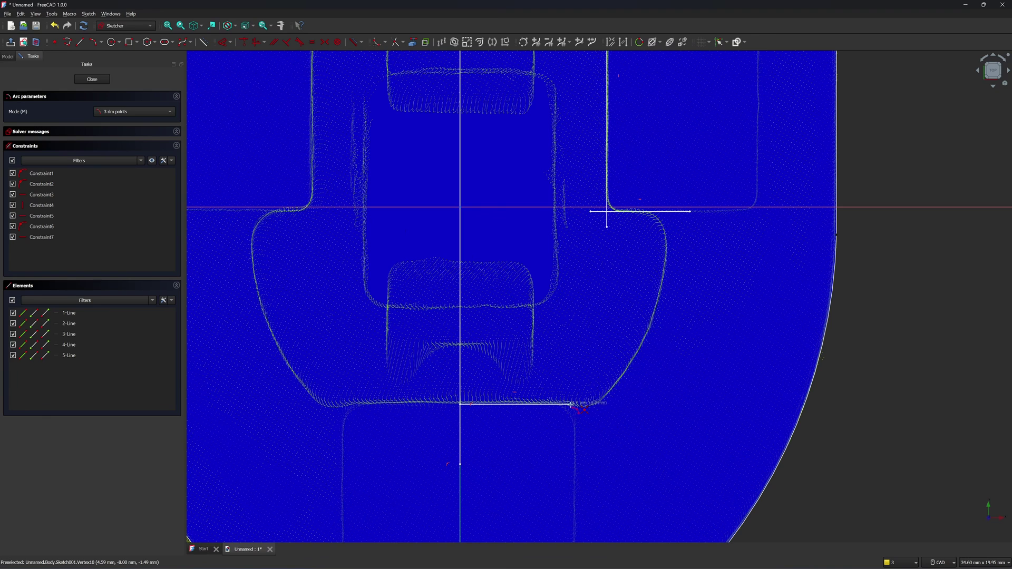
scroll(575, 405, up, 1)
click(575, 404)
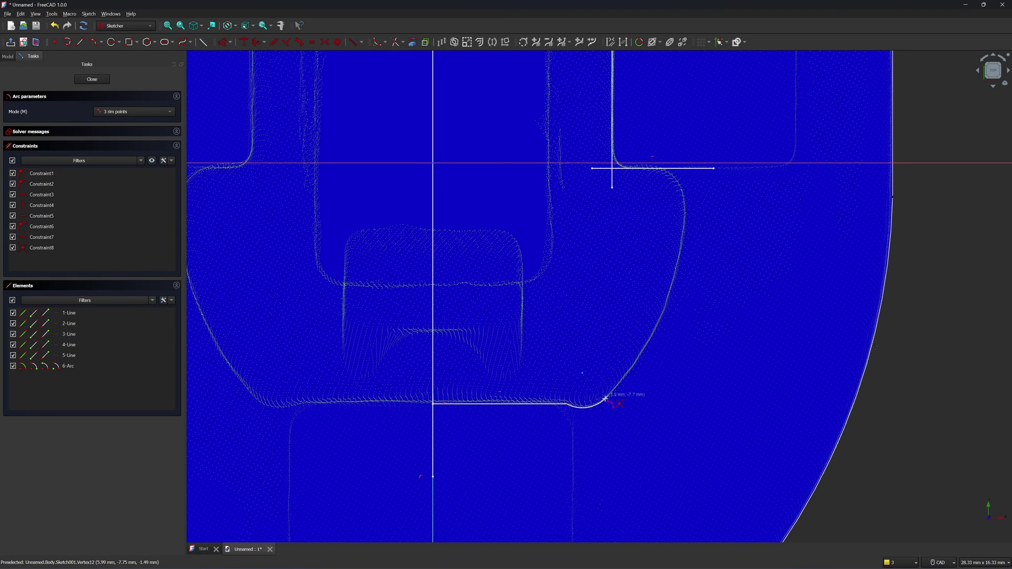
Trace the raised section's curved lower right flank and its rounded shoulder with two connected three-point arcs ending on the shoulder line
click(609, 395)
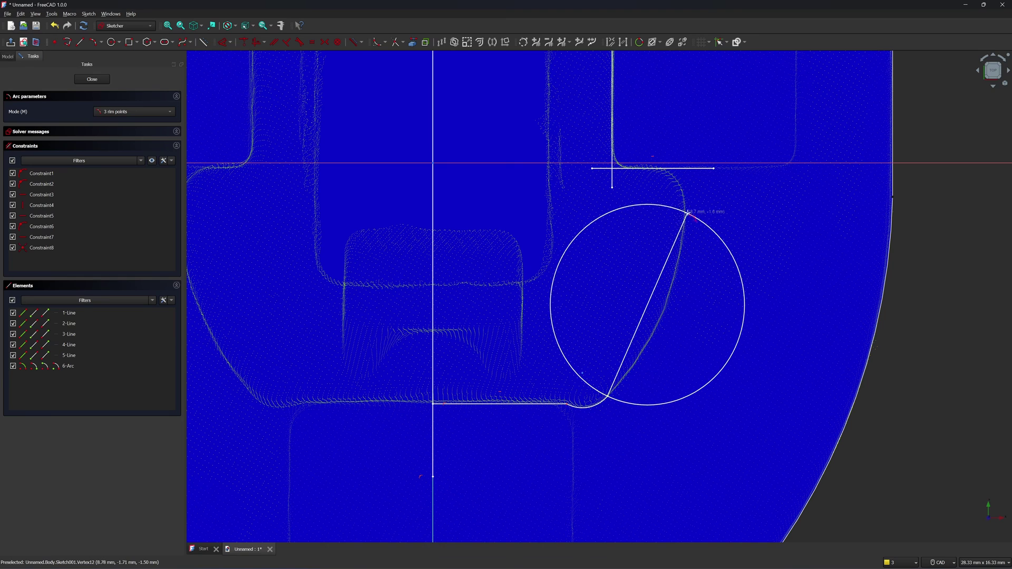
click(685, 209)
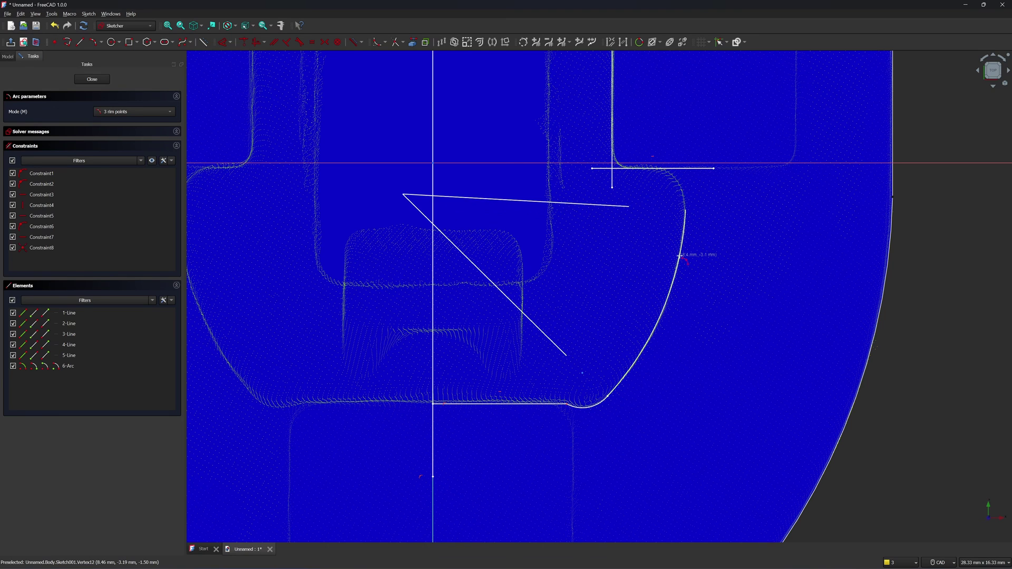
click(685, 247)
scroll(673, 178, up, 1)
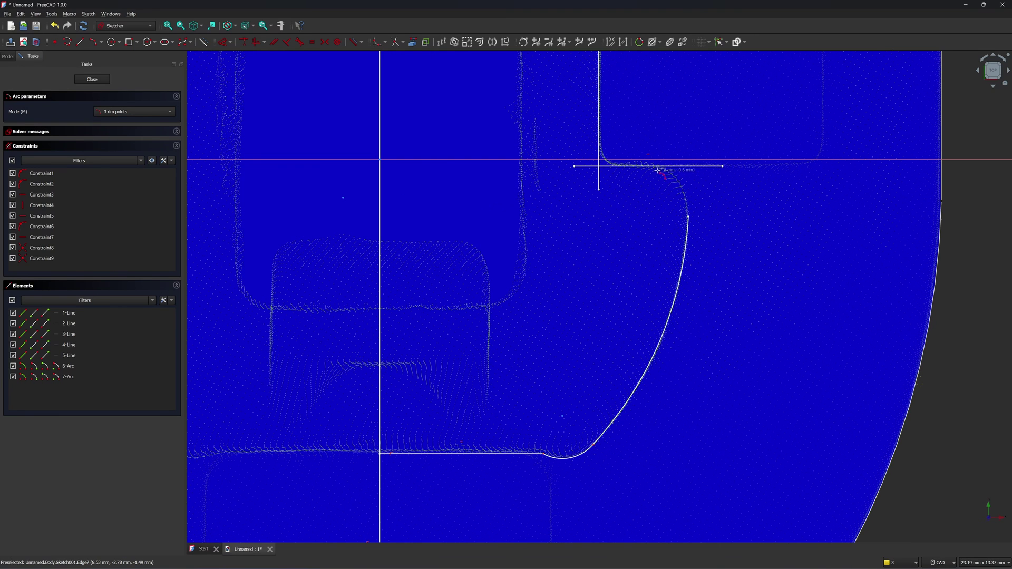
click(650, 165)
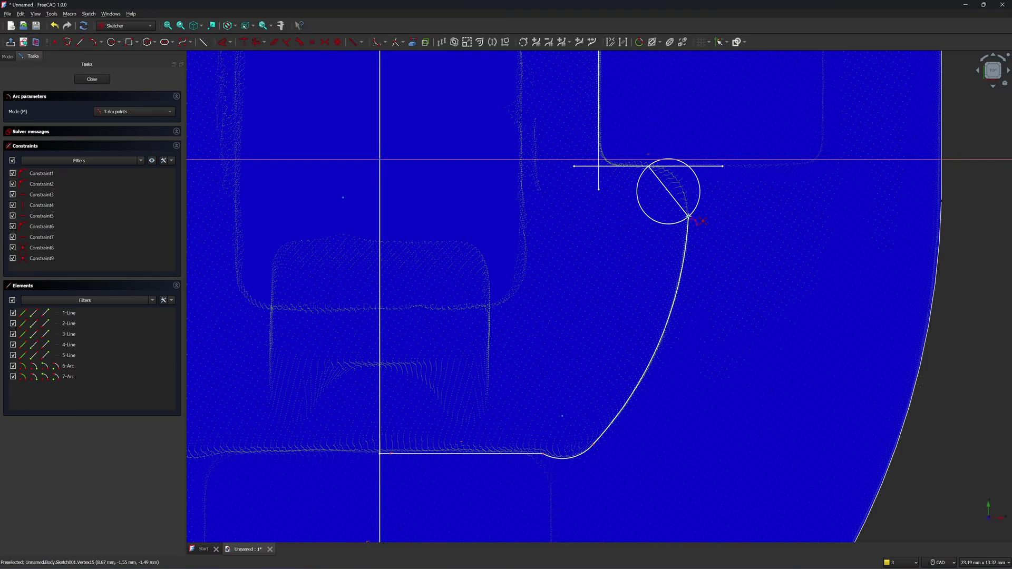
click(689, 216)
click(685, 193)
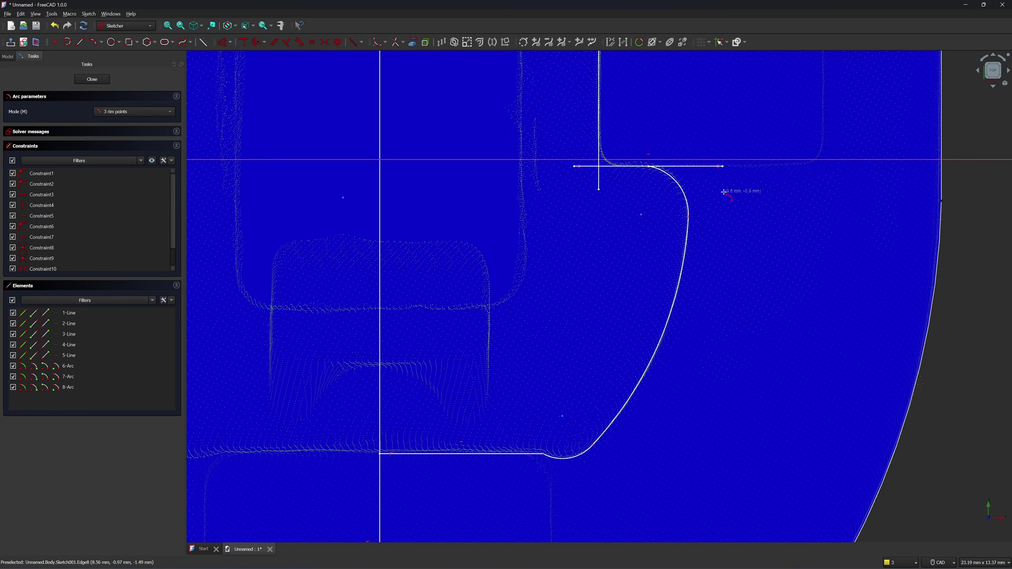
Trace the inner corner between side line and shoulder line, and the raised section's upper right corner, with one three-point arc each
scroll(601, 134, up, 1)
click(599, 136)
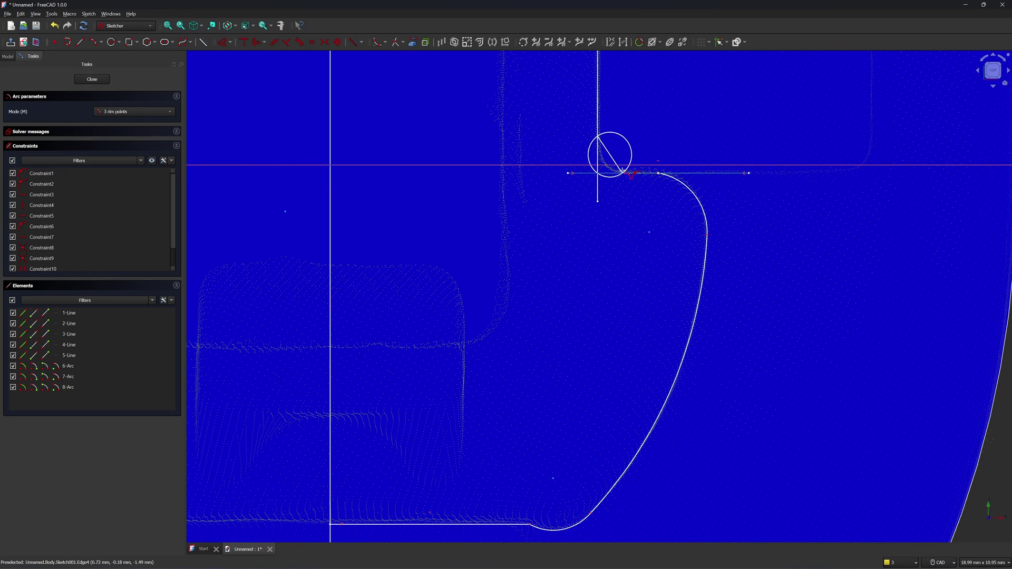
click(623, 172)
click(605, 162)
scroll(633, 141, down, 2)
middle_drag(669, 124, 660, 374)
scroll(559, 92, up, 1)
click(540, 75)
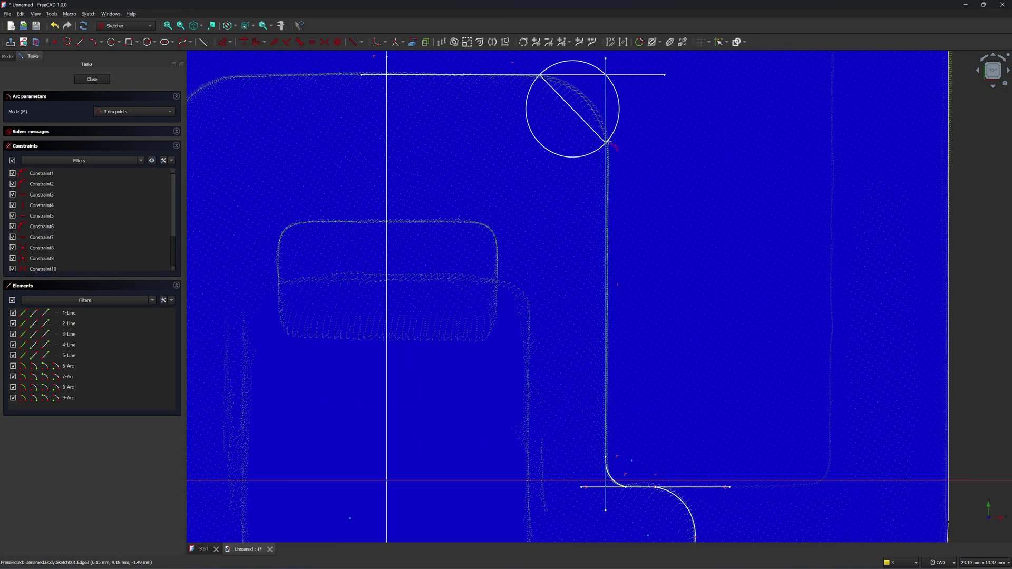
click(607, 141)
click(589, 98)
scroll(644, 126, down, 1)
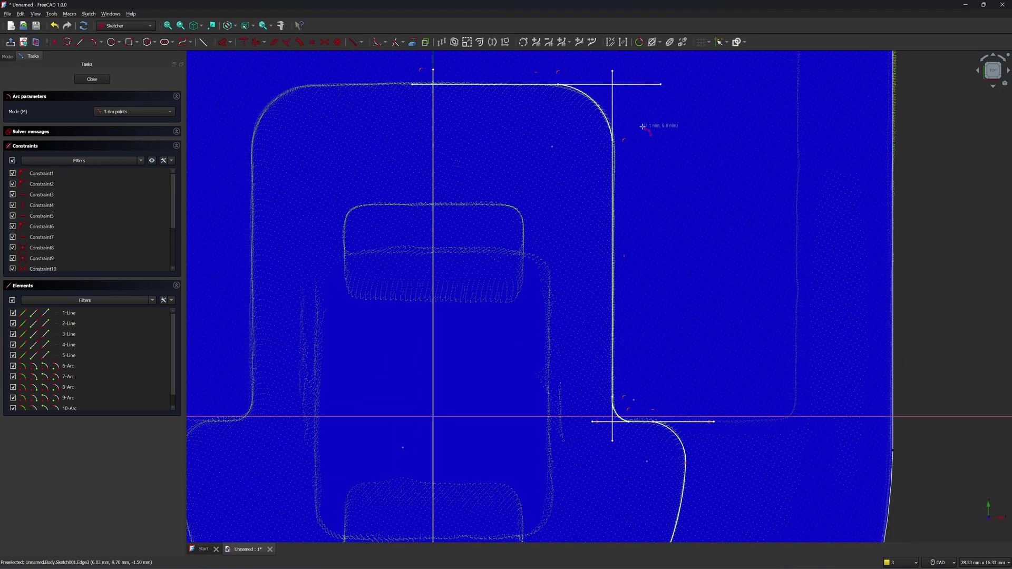
right_click(674, 142)
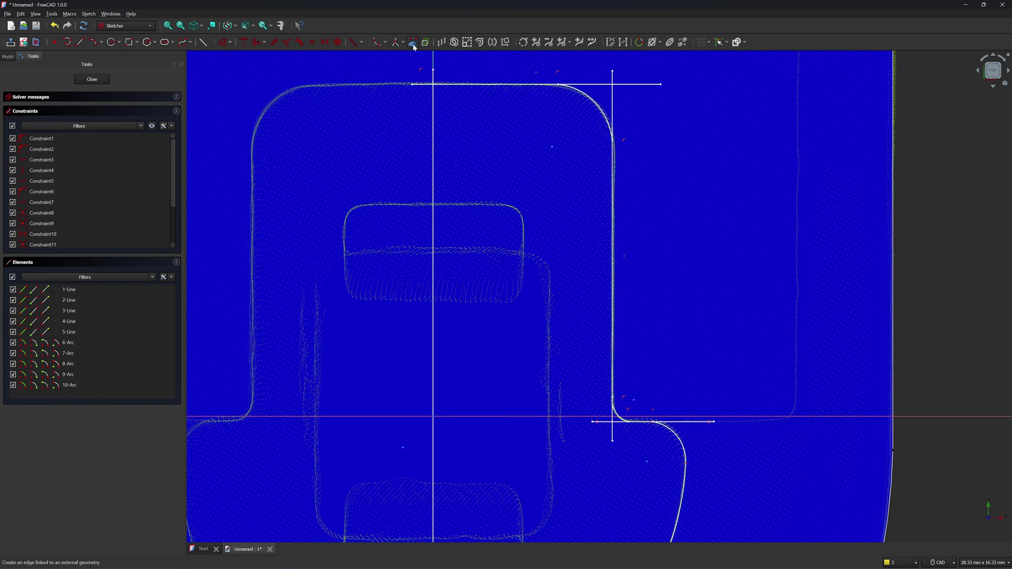
Trim the crossing lines at the upper right corner and at the inner shoulder corner back to the corner arcs
click(591, 84)
scroll(669, 121, down, 2)
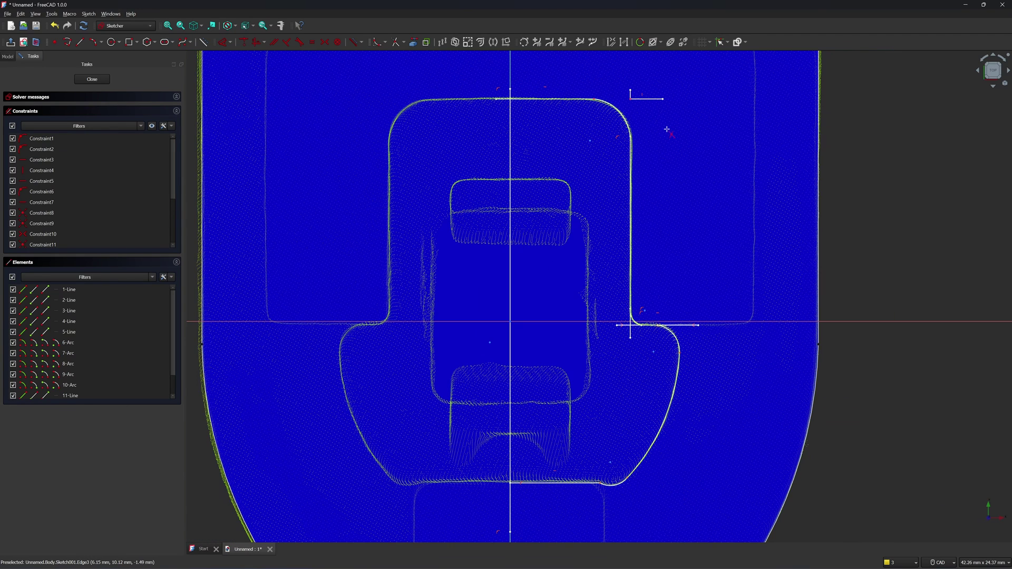
scroll(645, 314, up, 4)
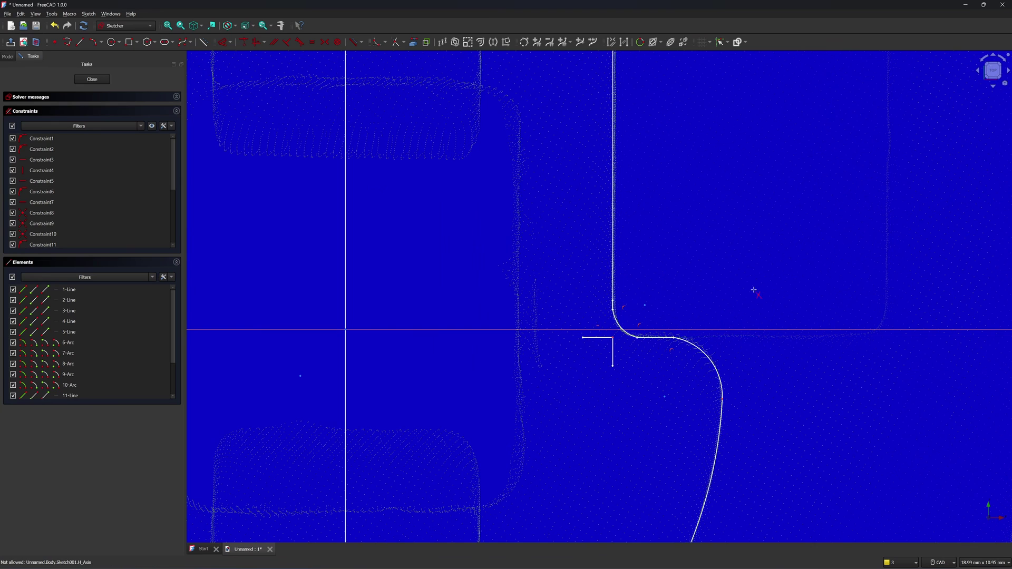
scroll(753, 289, down, 3)
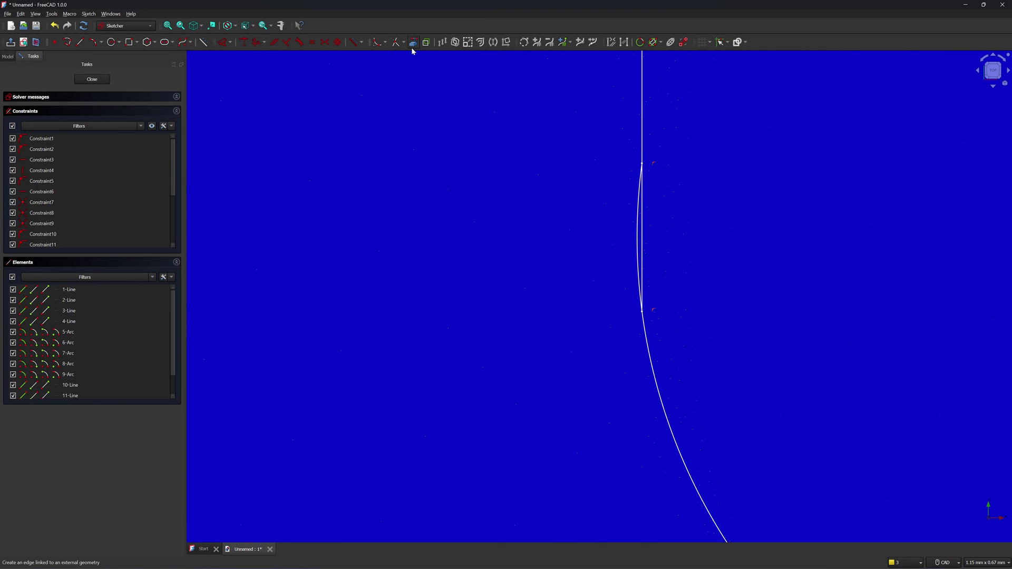
Trim the end of the inner corner arc that overlaps the vertical side line, and undo the extra trim of the arc
click(397, 46)
click(639, 224)
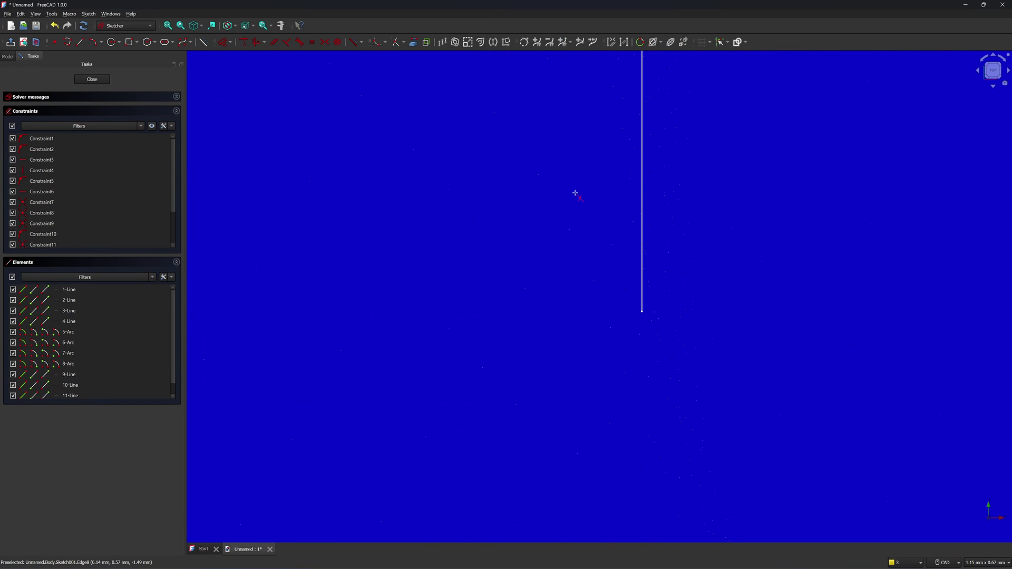
key(ctrl+z)
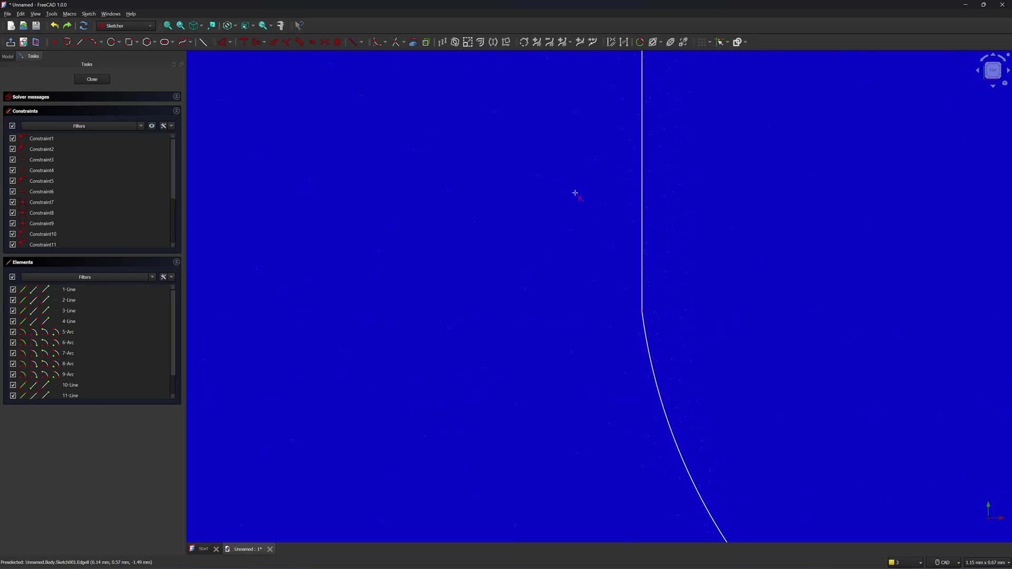
Delete the two leftover line stubs beyond the upper right corner and the vertical side line below the corner arc
scroll(575, 194, down, 10)
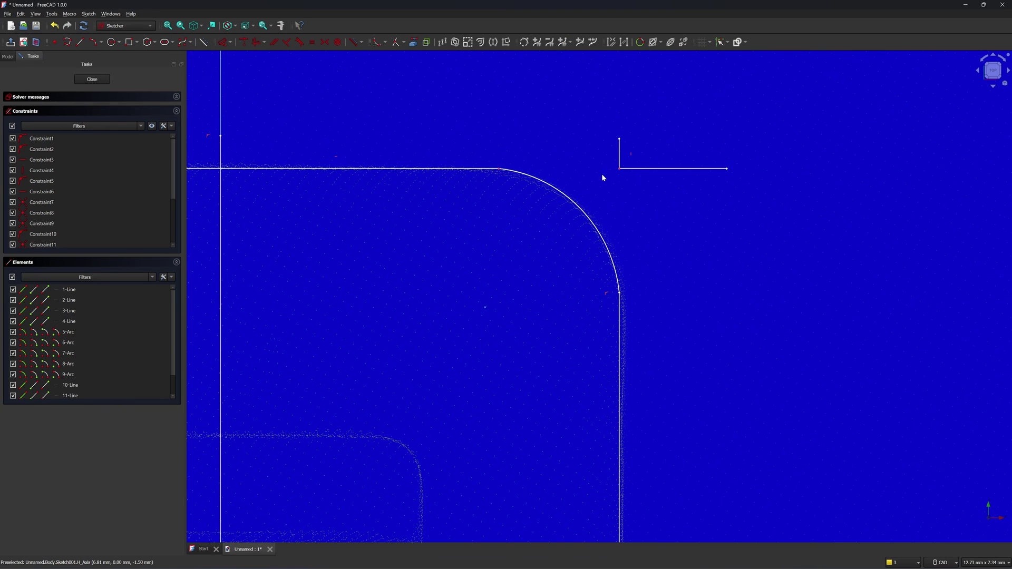
drag(614, 121, 751, 179)
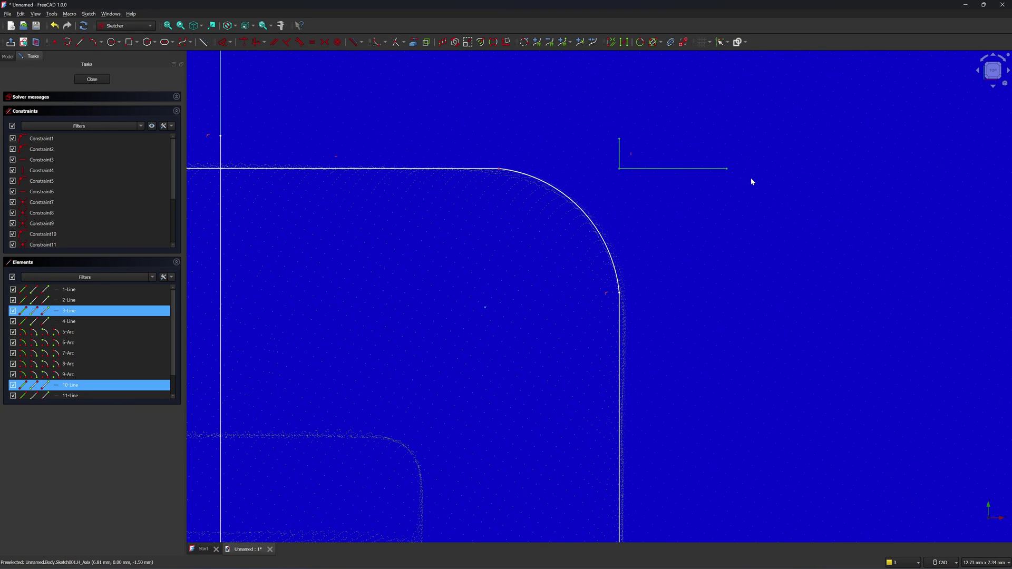
key(Delete)
scroll(589, 95, down, 2)
scroll(606, 229, up, 3)
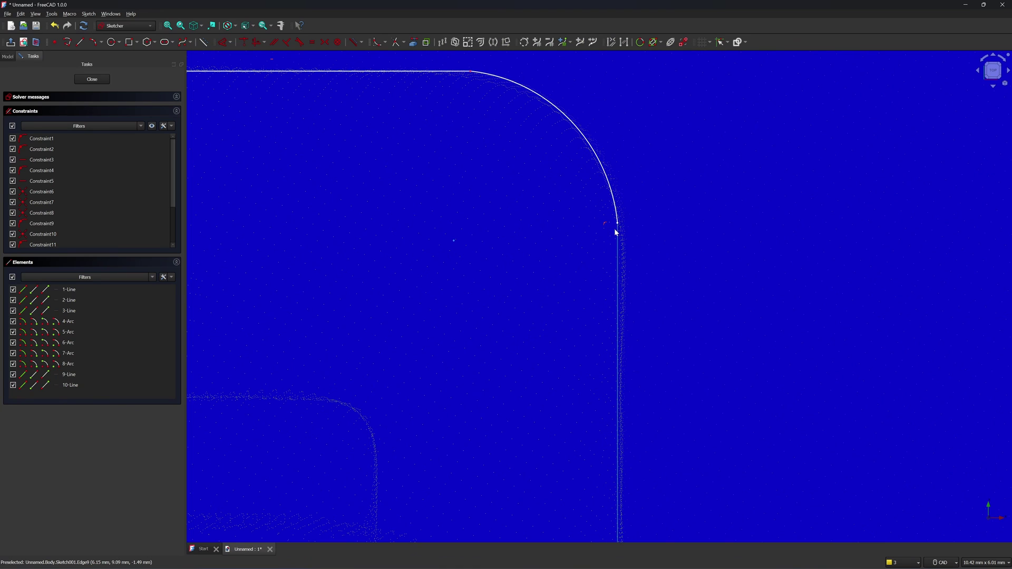
click(618, 232)
key(Delete)
scroll(595, 188, down, 2)
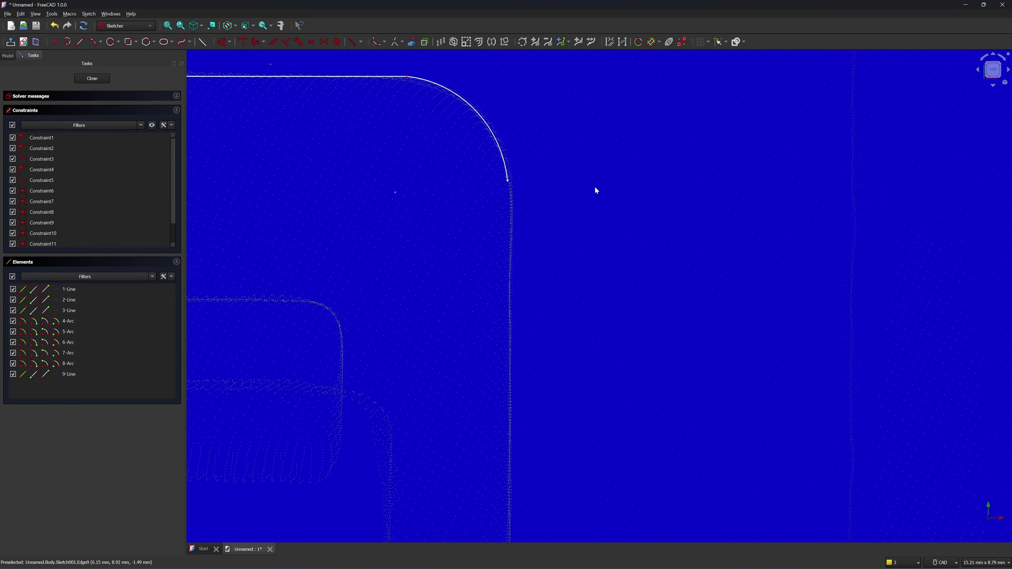
Draw a new right side line from the end of the upper corner arc down to the start of the inner corner arc
click(79, 42)
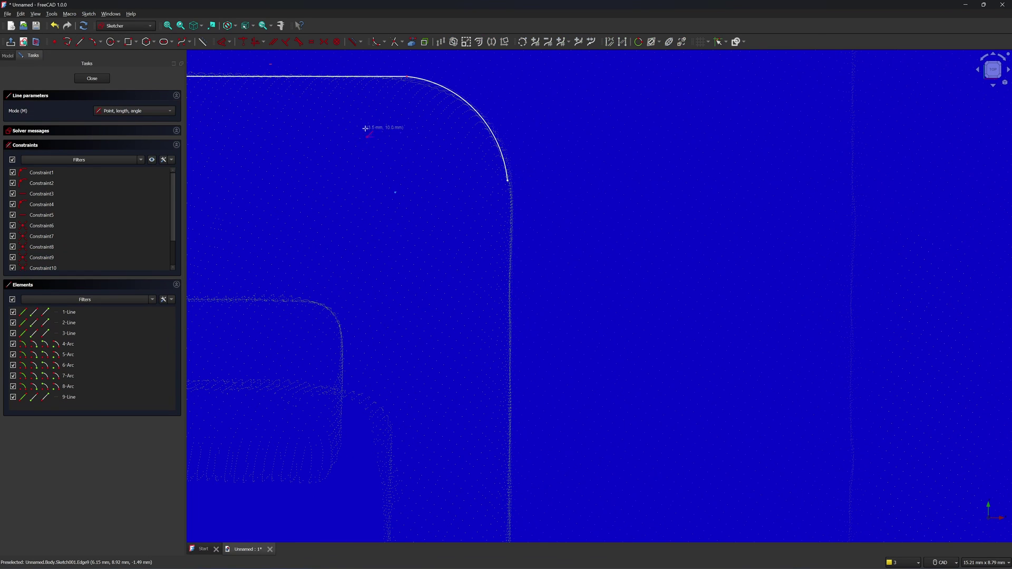
click(510, 183)
scroll(601, 201, down, 3)
scroll(536, 422, up, 2)
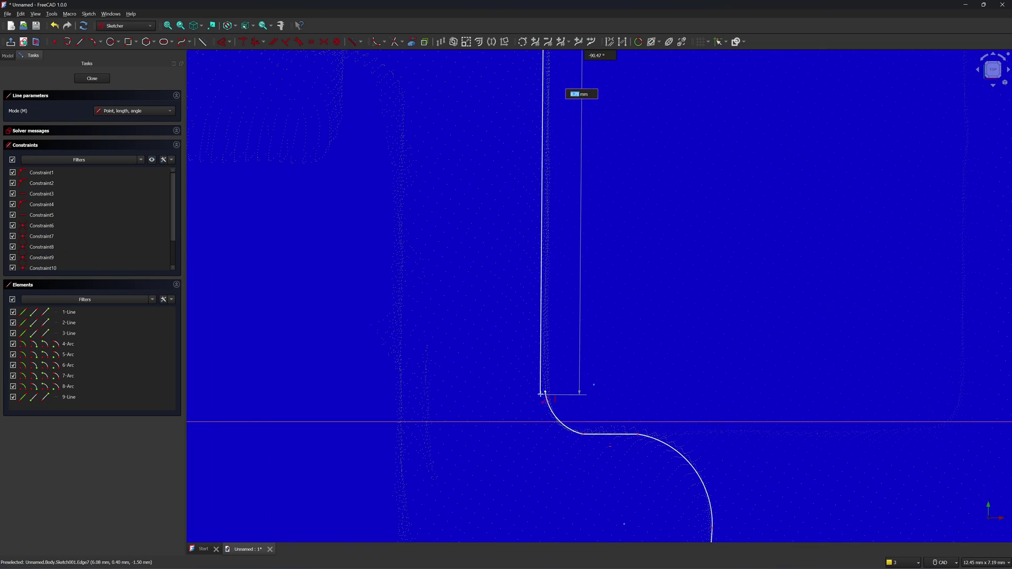
click(542, 410)
middle_drag(595, 389, 644, 354)
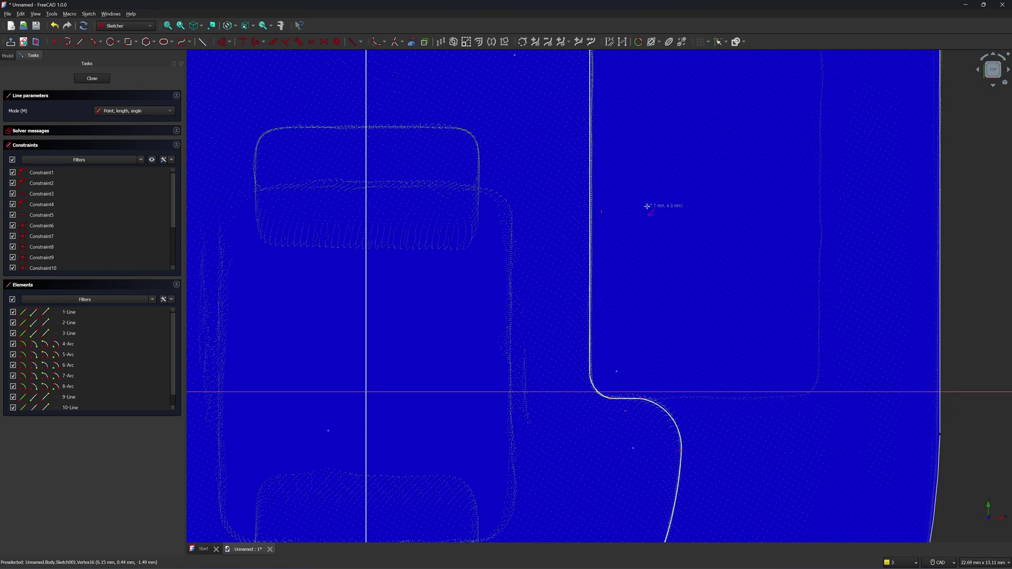
middle_drag(647, 206, 631, 292)
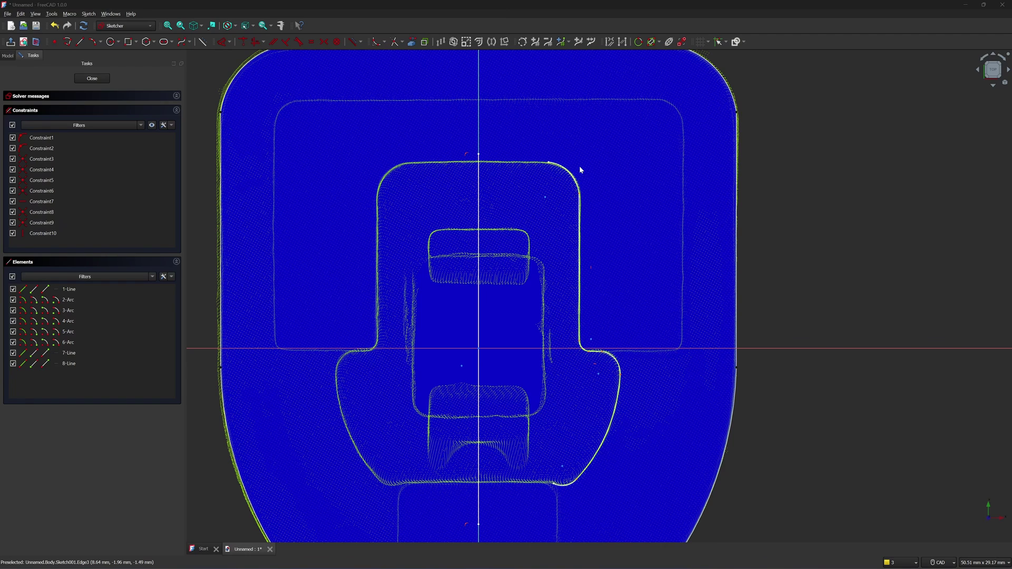
Mirror the right half's five arcs and two lines about the vertical centre line with the Symmetry tool
click(572, 176)
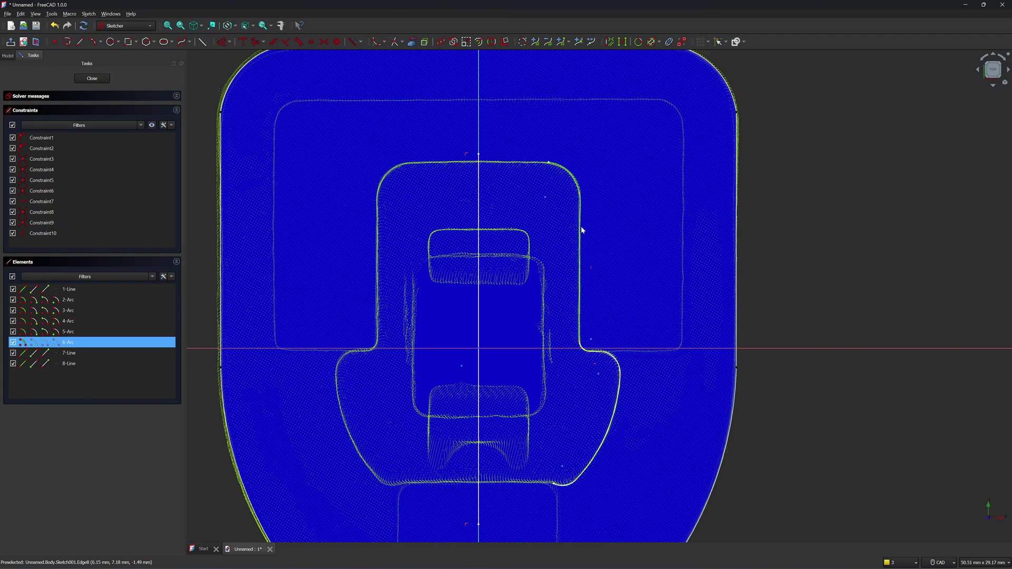
click(582, 231)
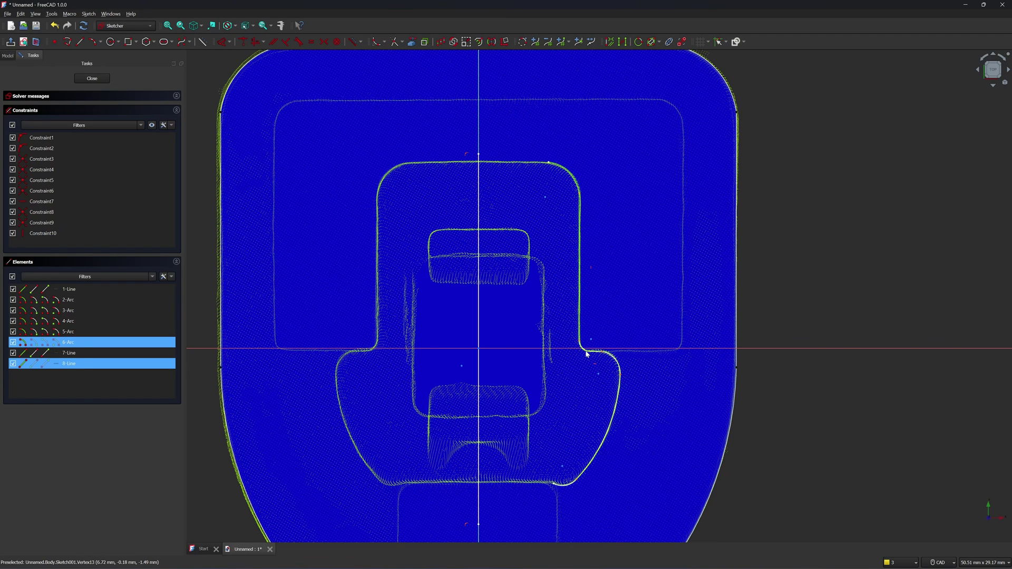
double_click(585, 352)
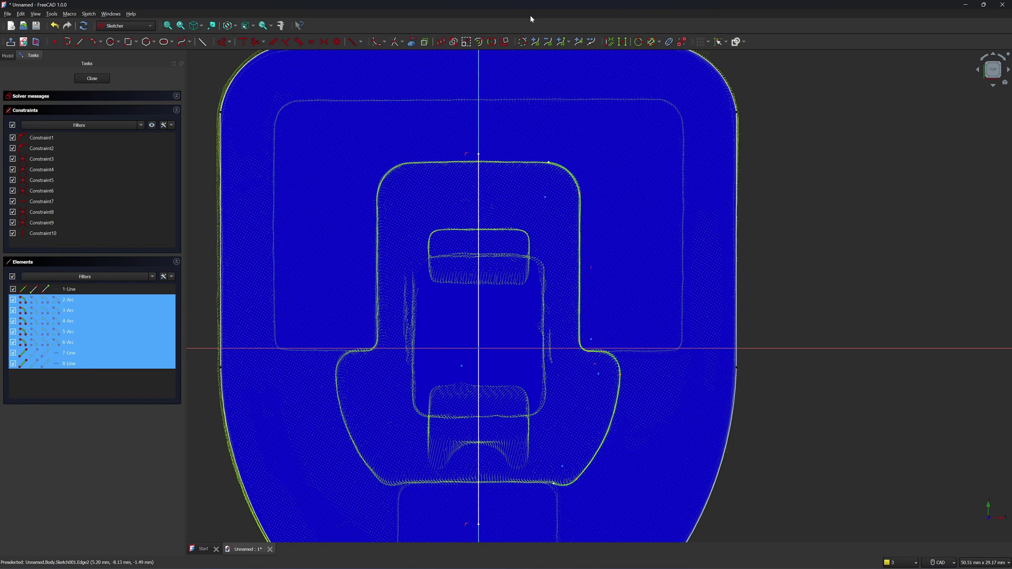
click(491, 42)
click(479, 177)
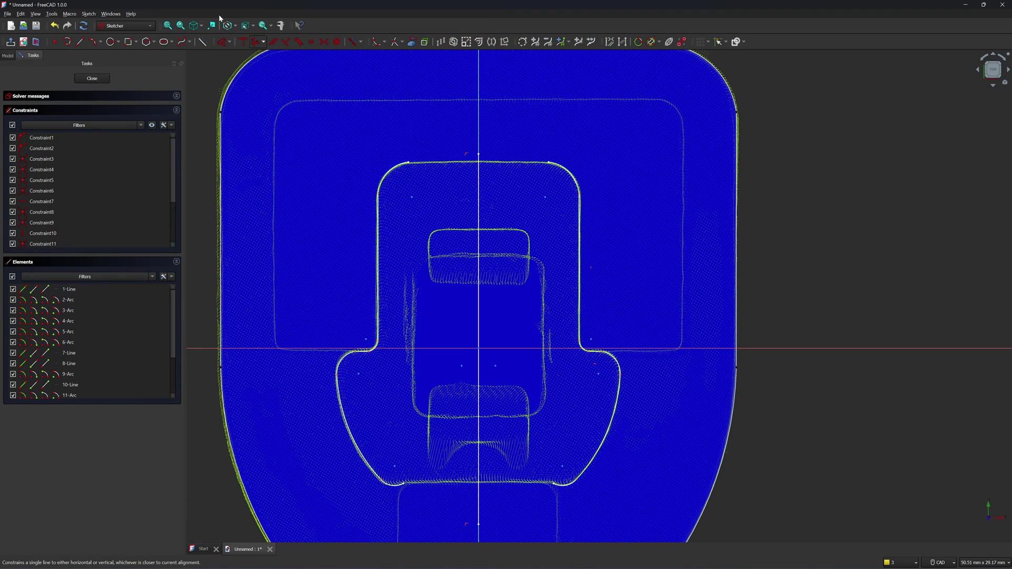
Draw the upper edge as a line joining the ends of the two upper corner arcs
click(80, 42)
scroll(405, 150, up, 4)
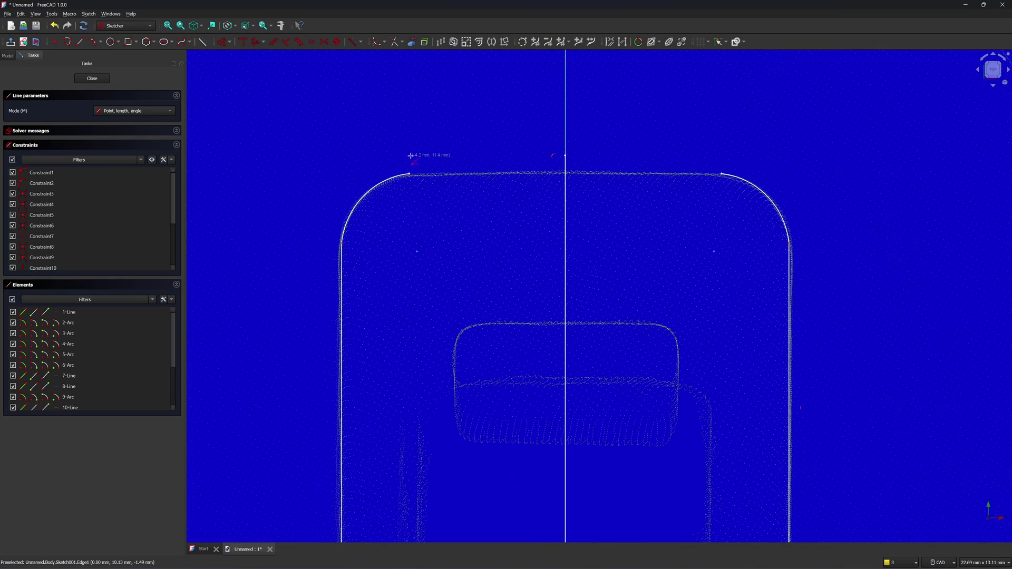
click(408, 174)
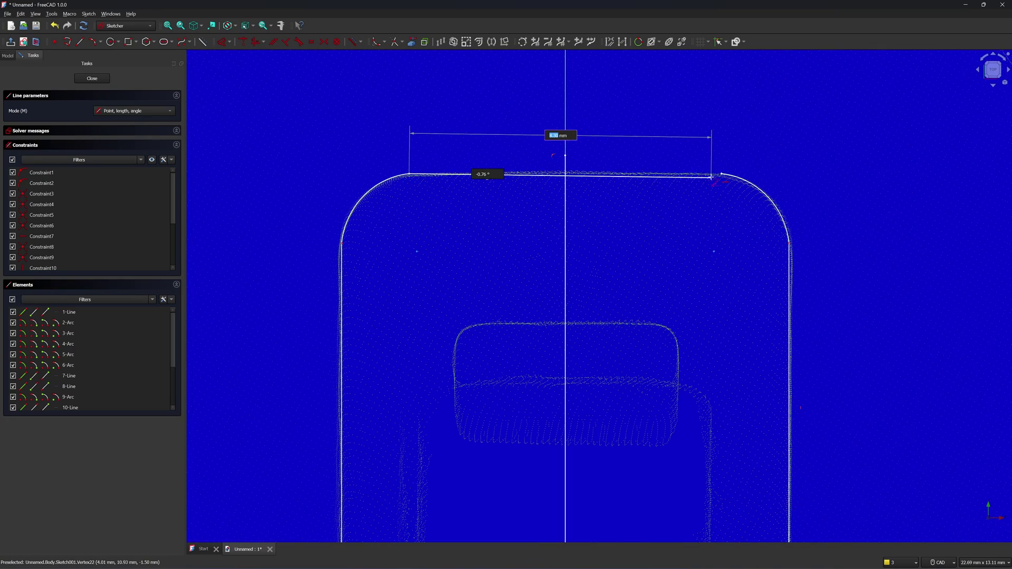
click(721, 174)
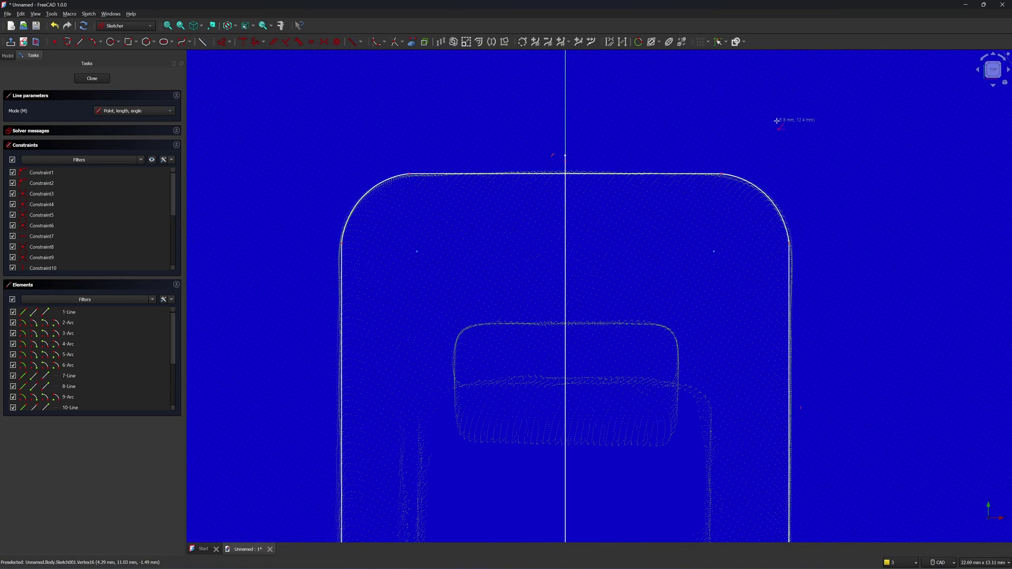
Close the profile with a line along the lower edge joining the ends of the two lower corner arcs
scroll(777, 120, down, 3)
scroll(779, 156, up, 4)
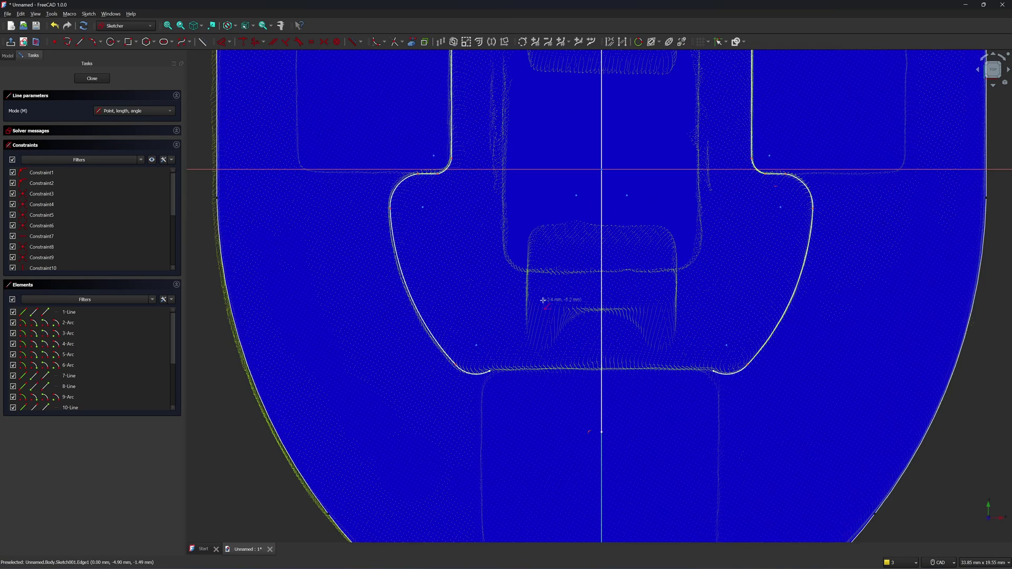
scroll(503, 376, up, 3)
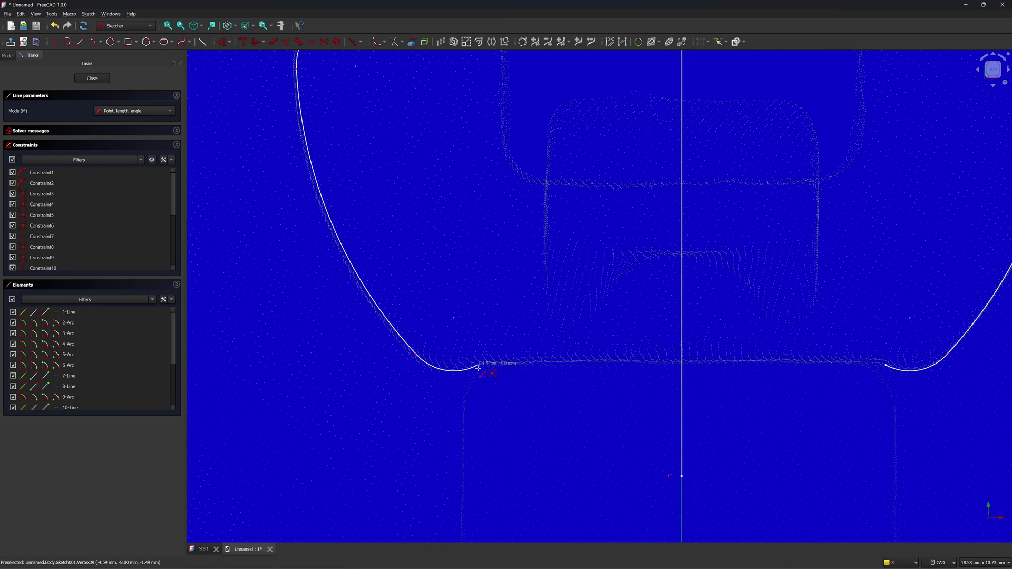
click(478, 365)
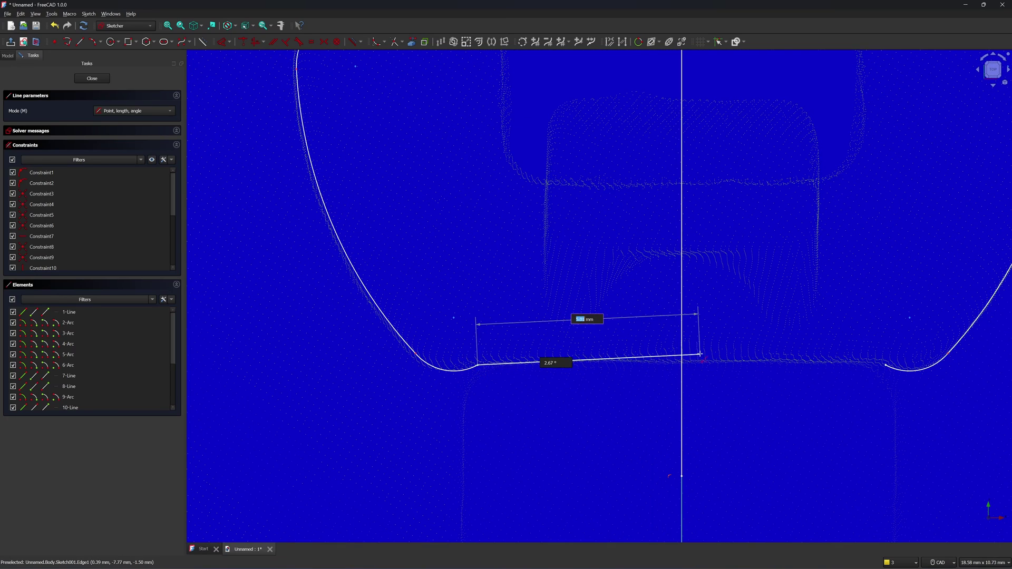
click(886, 365)
scroll(844, 415, down, 3)
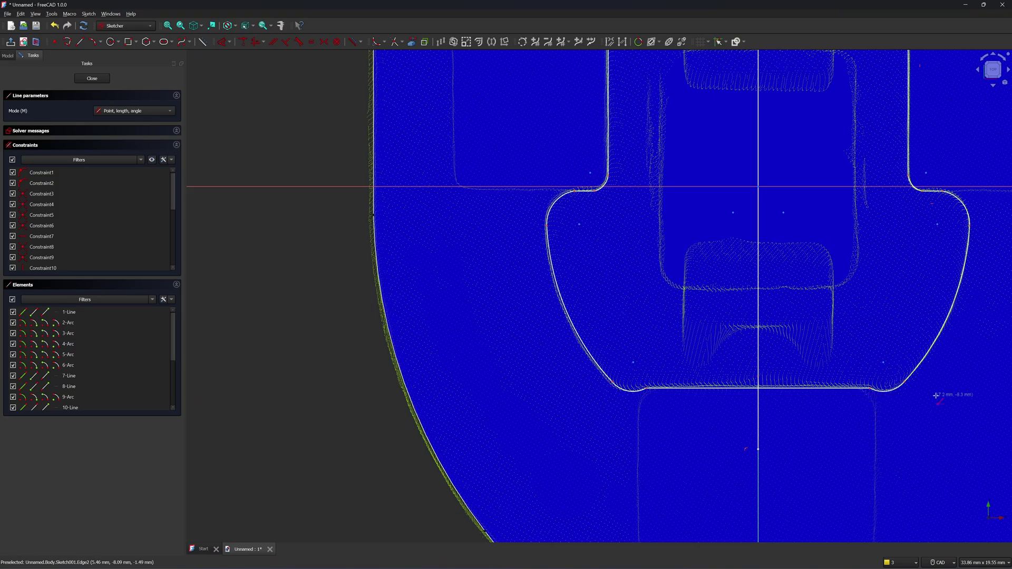
Delete the vertical centre line that served as mirror axis from the sketch
middle_drag(933, 398, 768, 409)
scroll(796, 395, down, 1)
mouse_move(844, 325)
middle_down()
mouse_move(756, 363)
mouse_move(741, 412)
middle_up()
key(Escape)
click(691, 413)
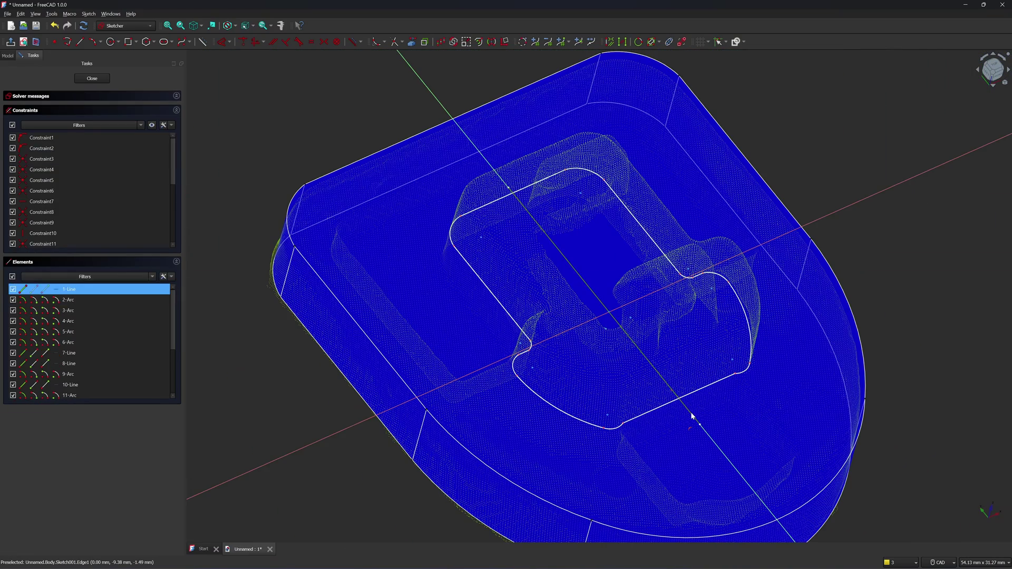
key(Delete)
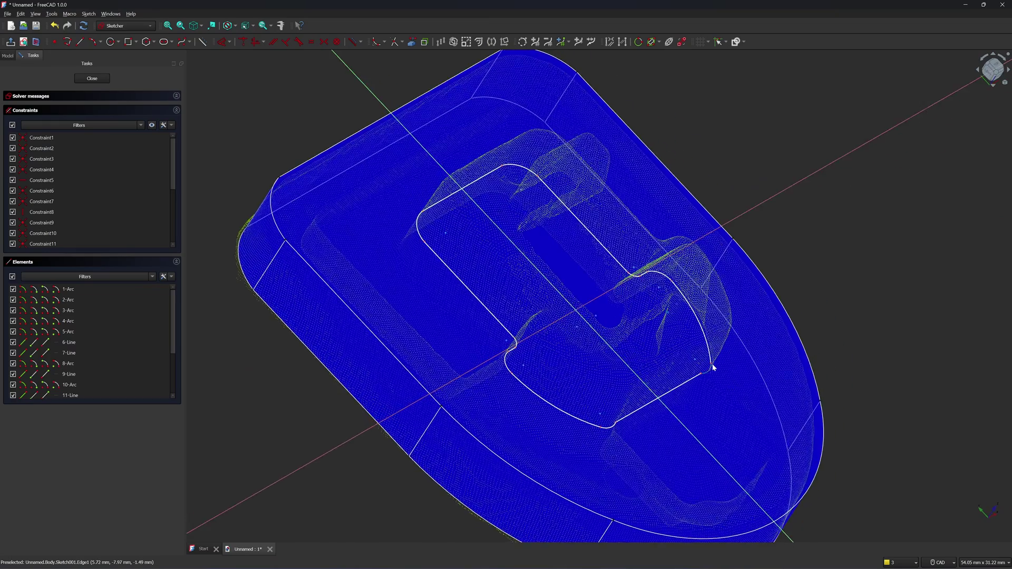
Close the centre-section sketch and pad its profile to a length of 4.5 mm, comparing its height with the scan
click(102, 78)
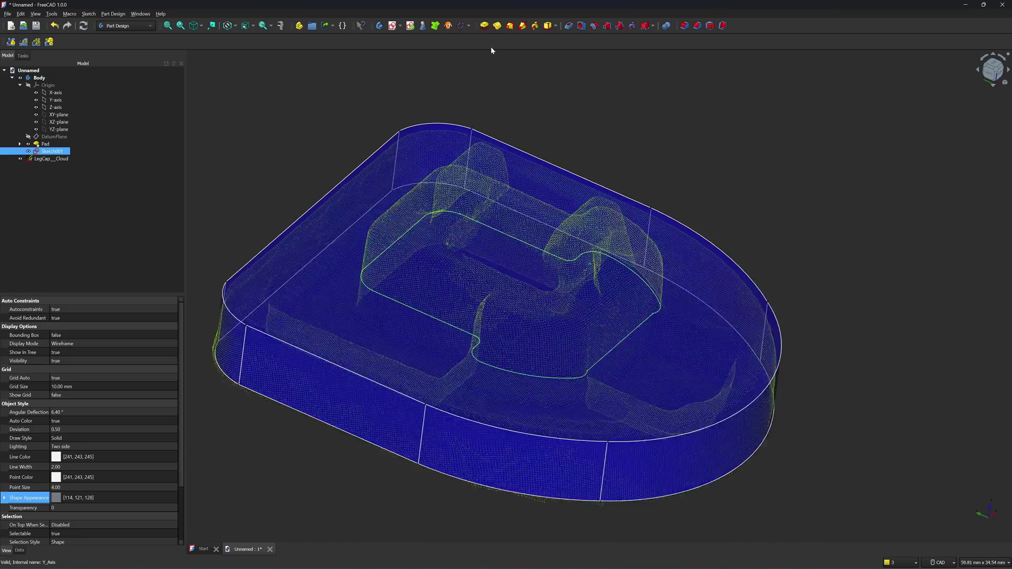
click(484, 26)
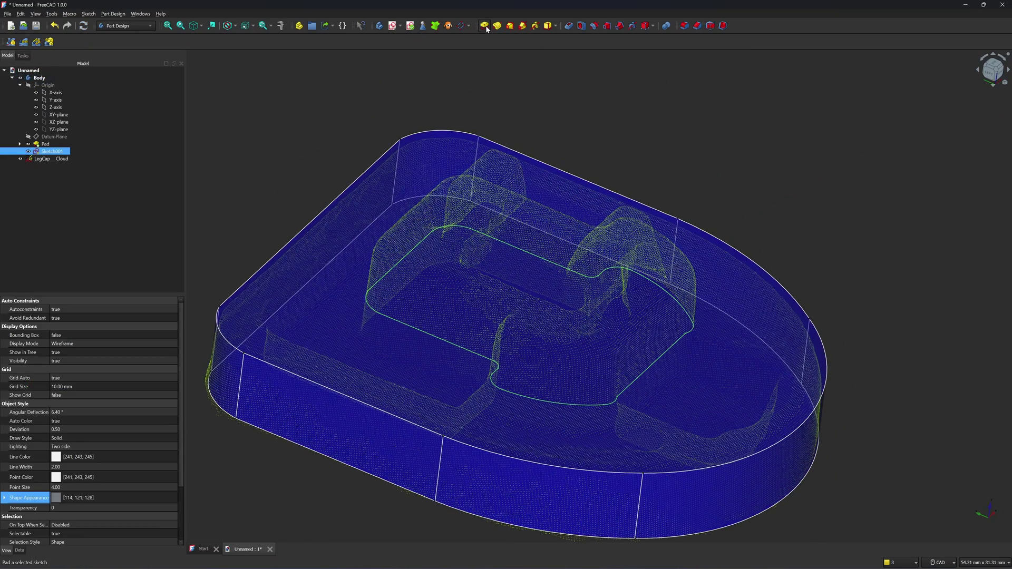
key(6)
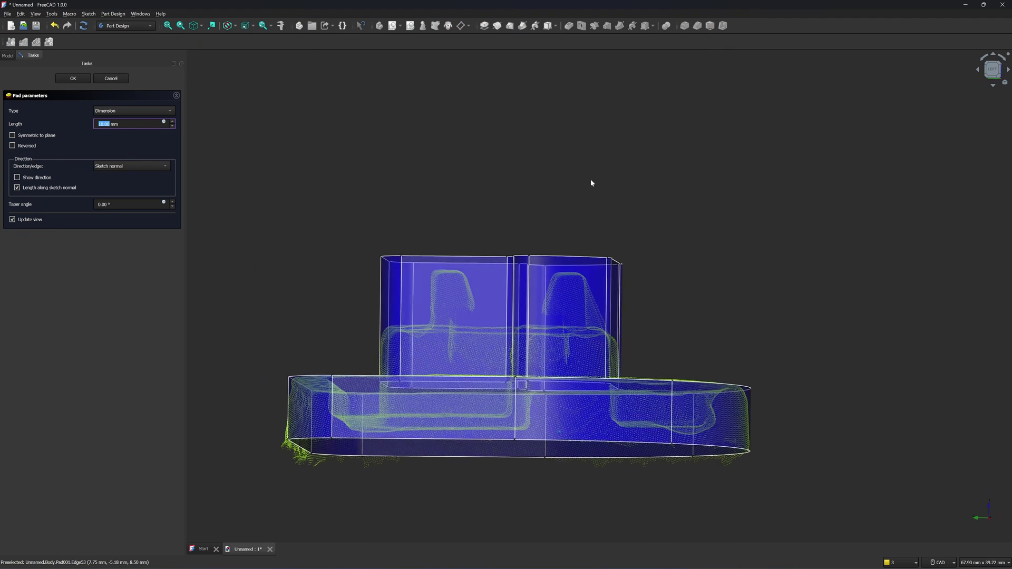
click(172, 126)
click(172, 127)
click(172, 126)
click(172, 126)
click(173, 126)
click(173, 126)
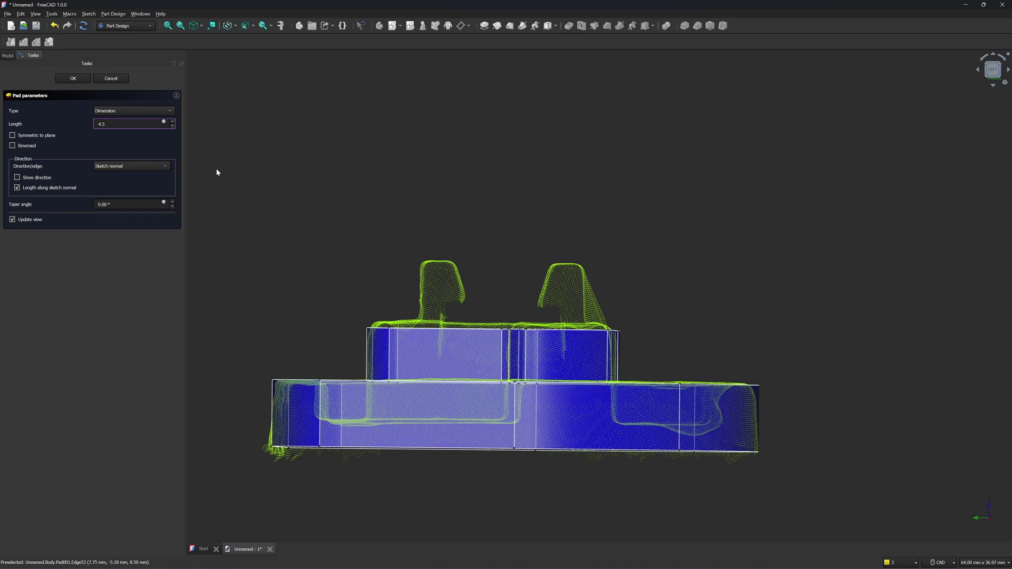
middle_drag(279, 181, 418, 243)
scroll(520, 327, up, 4)
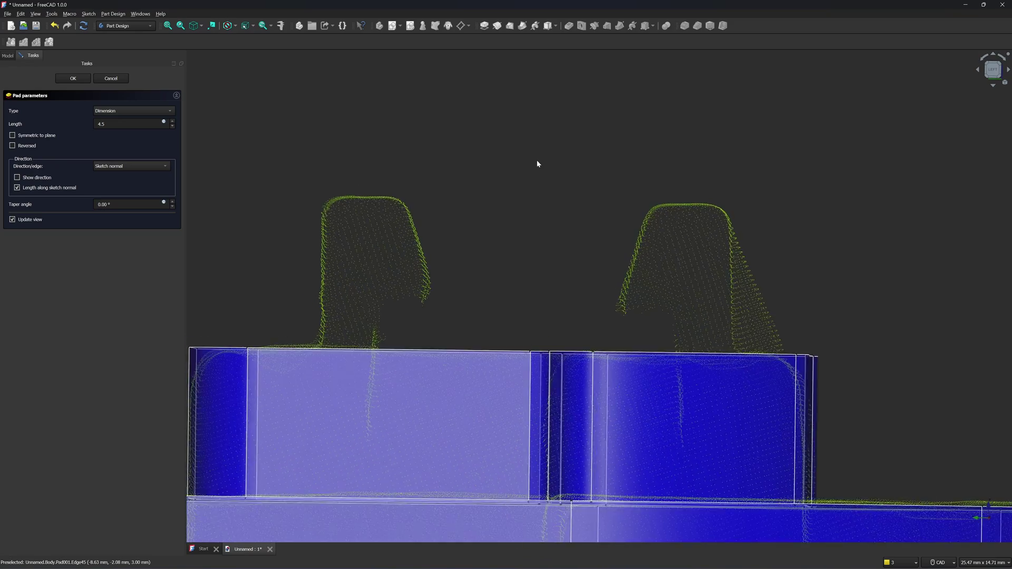
middle_drag(536, 160, 631, 214)
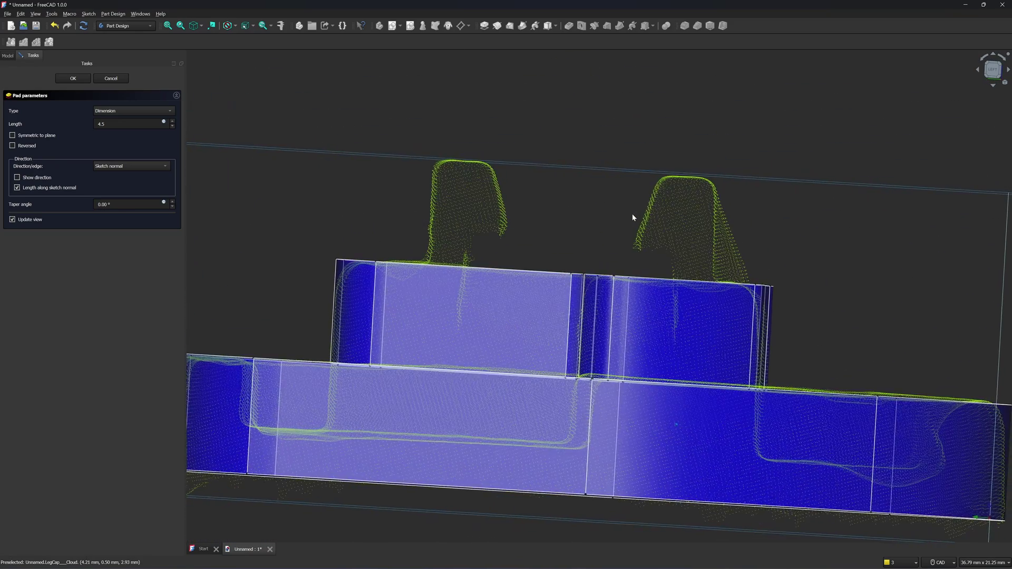
Set the centre section's pad length to 4.4 mm and accept the pad
click(127, 125)
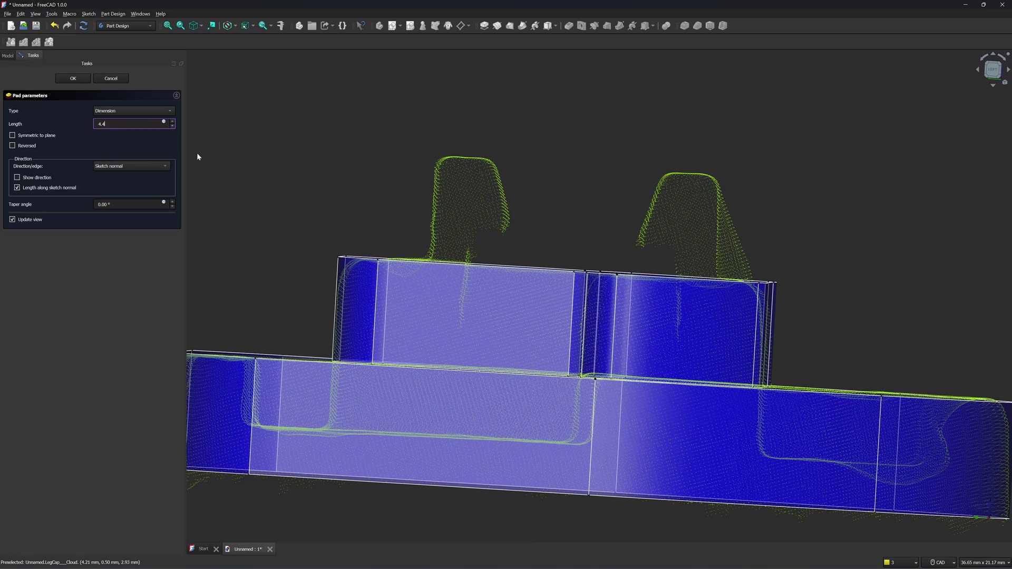
click(318, 160)
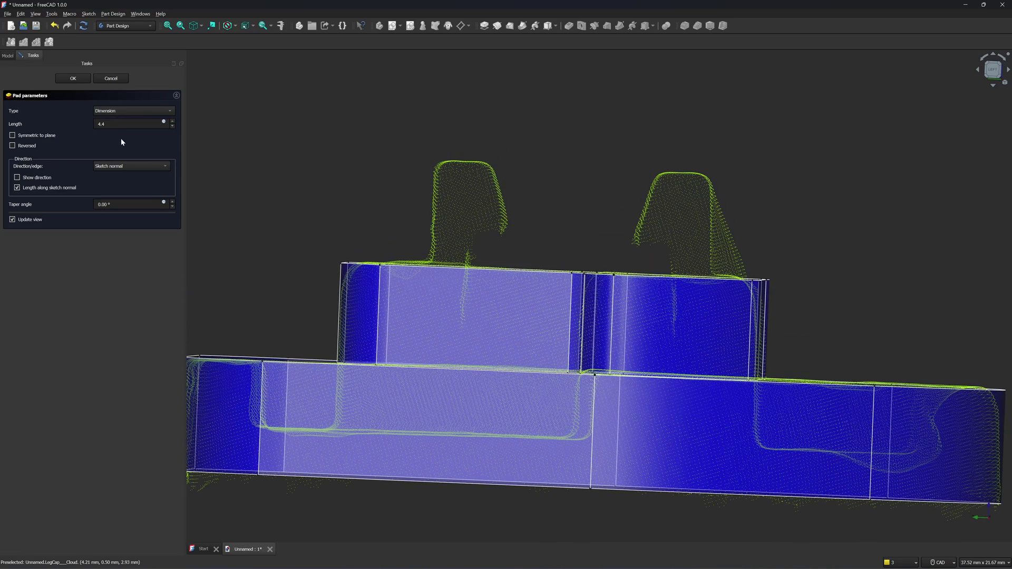
click(81, 75)
key(0)
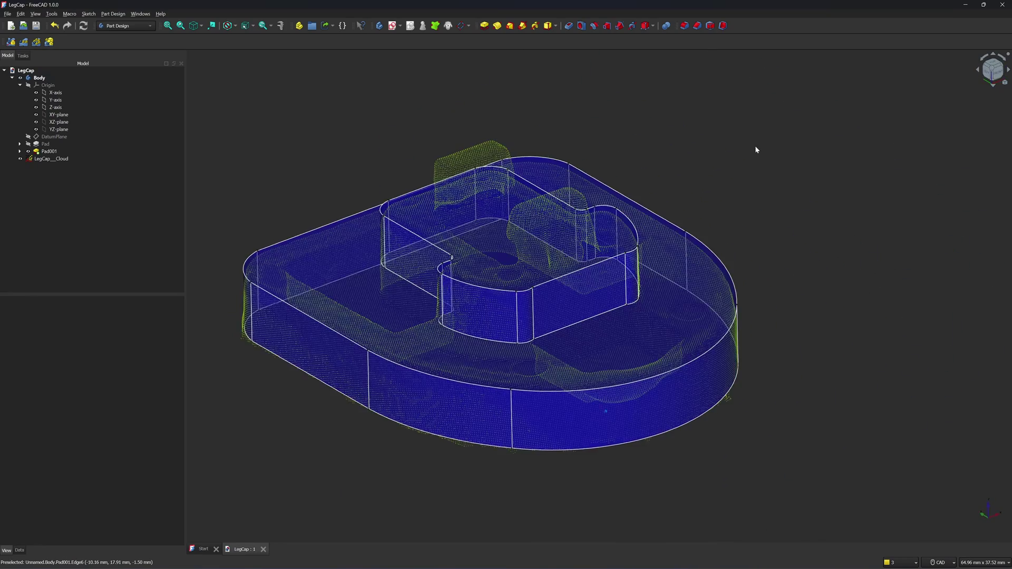
Create a new sketch on the body's YZ-plane for the side profiles of the two clips
key(6)
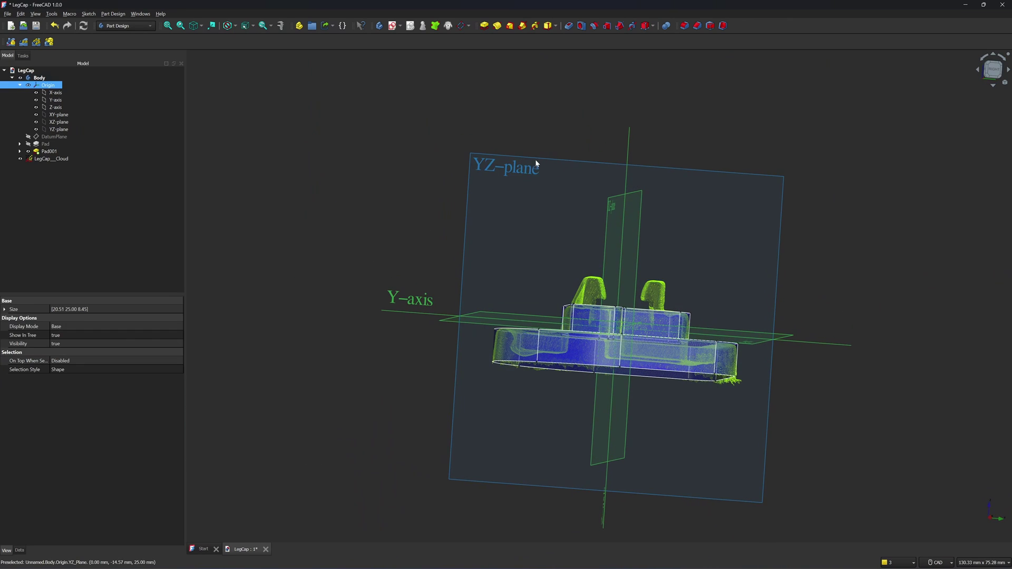
click(525, 157)
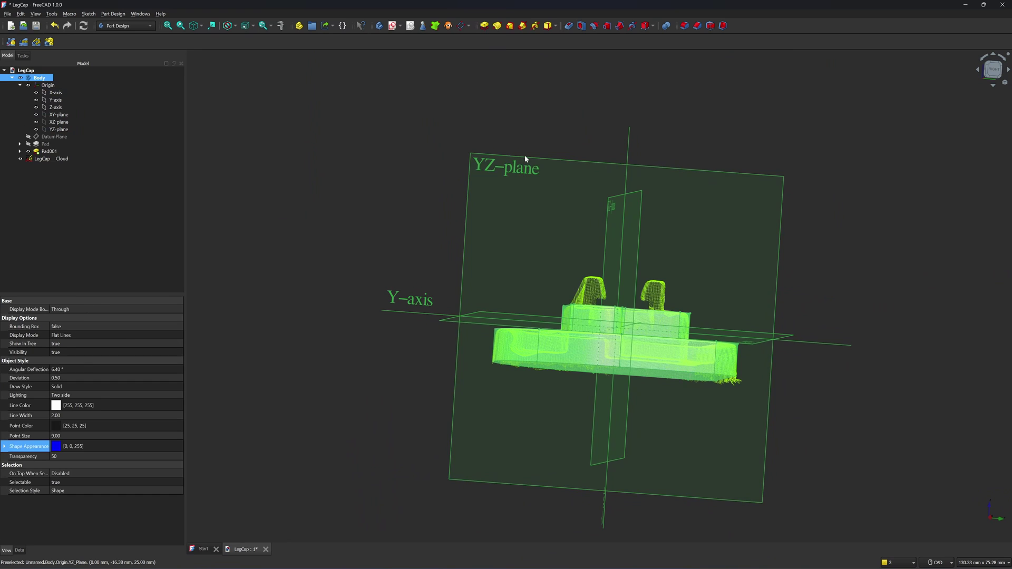
click(504, 90)
click(483, 153)
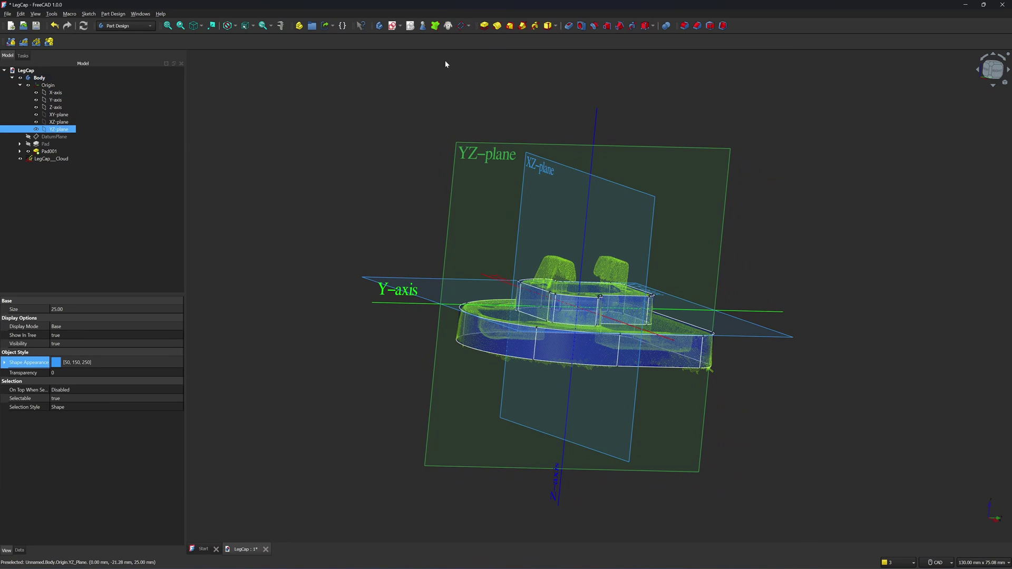
click(392, 25)
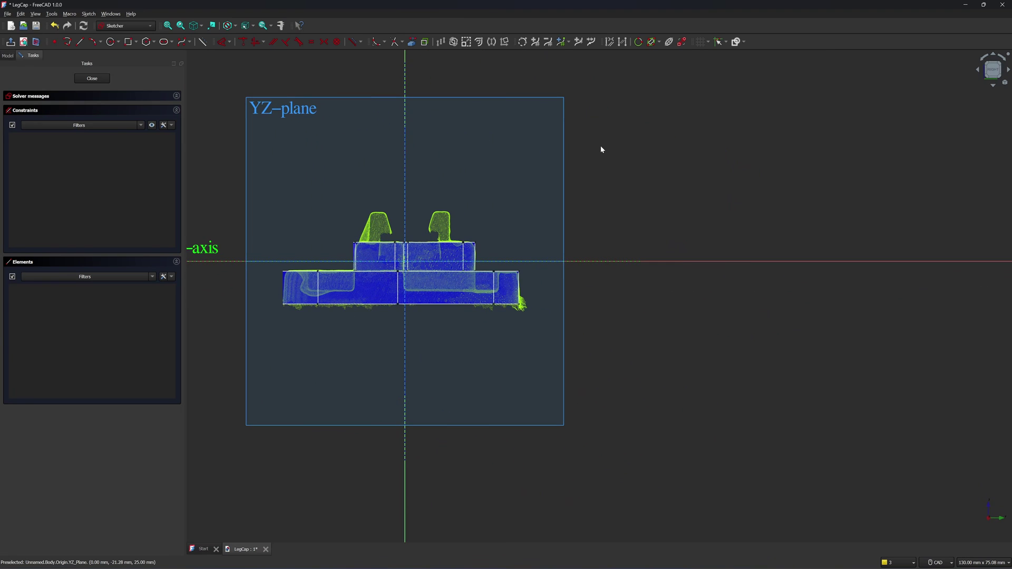
Trace the left clip's sloping outer side and horizontal top with two crossing lines over the scan
scroll(355, 219, up, 7)
key(g)
key(l)
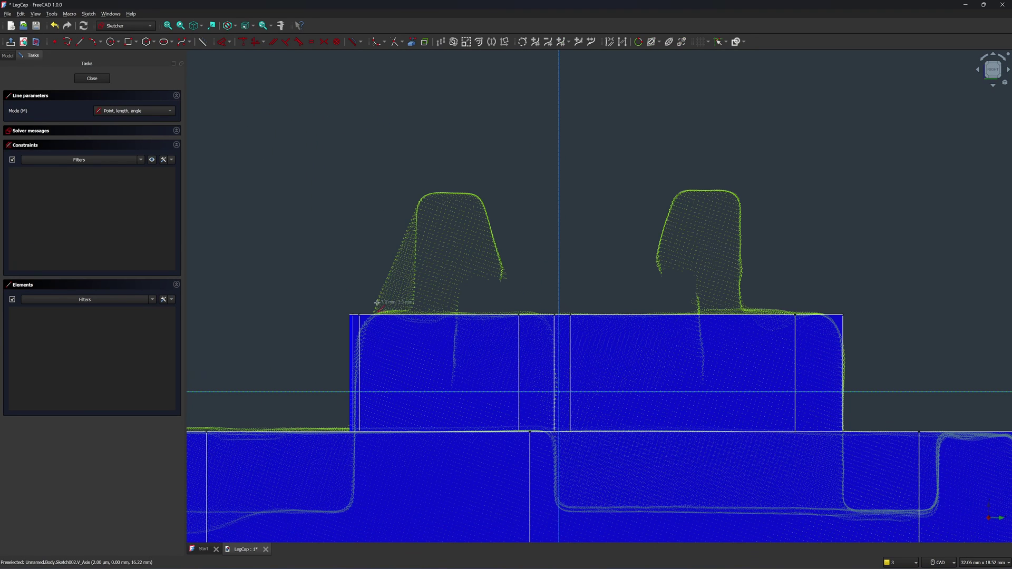
scroll(376, 305, up, 2)
click(371, 322)
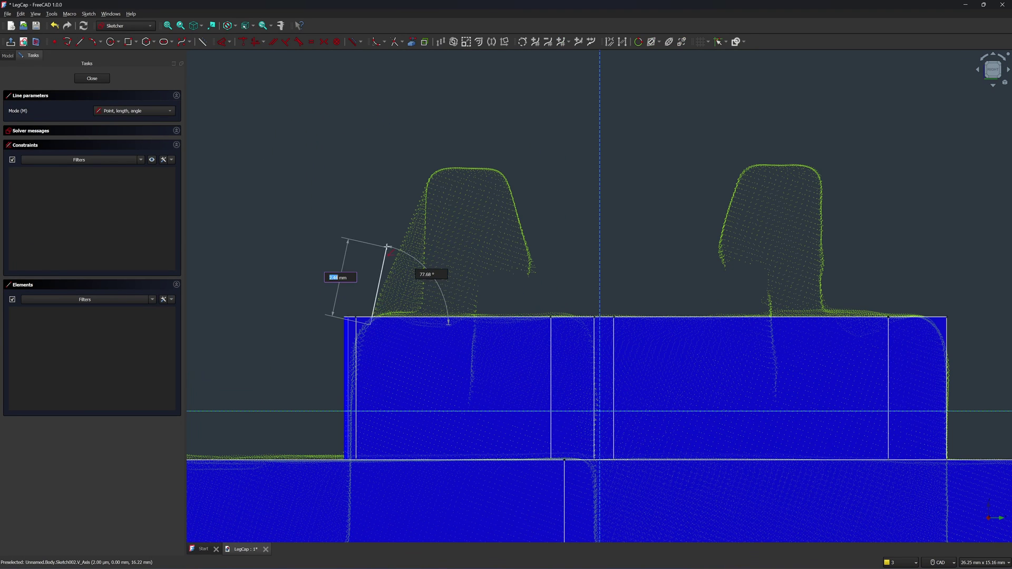
click(441, 151)
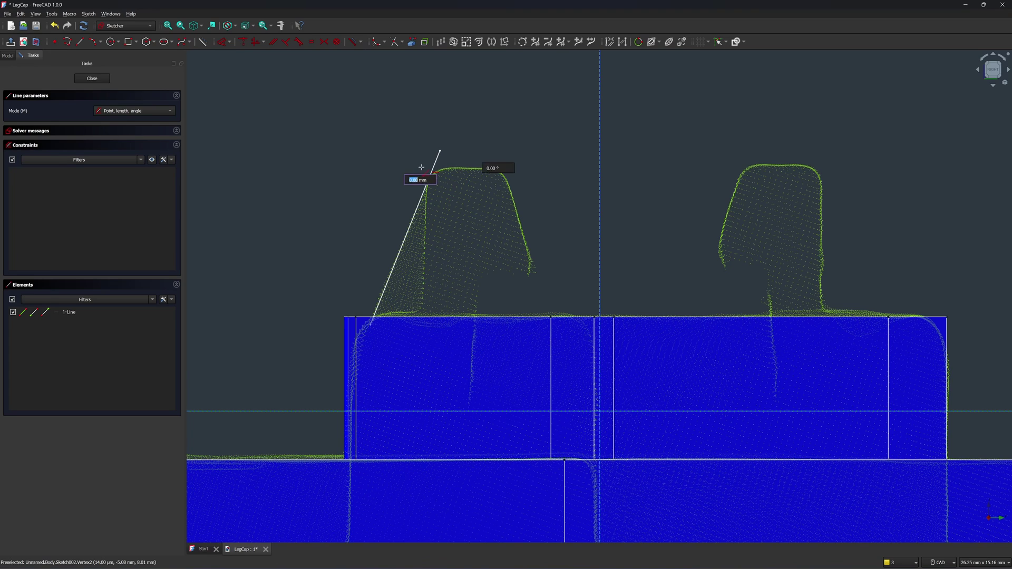
click(519, 168)
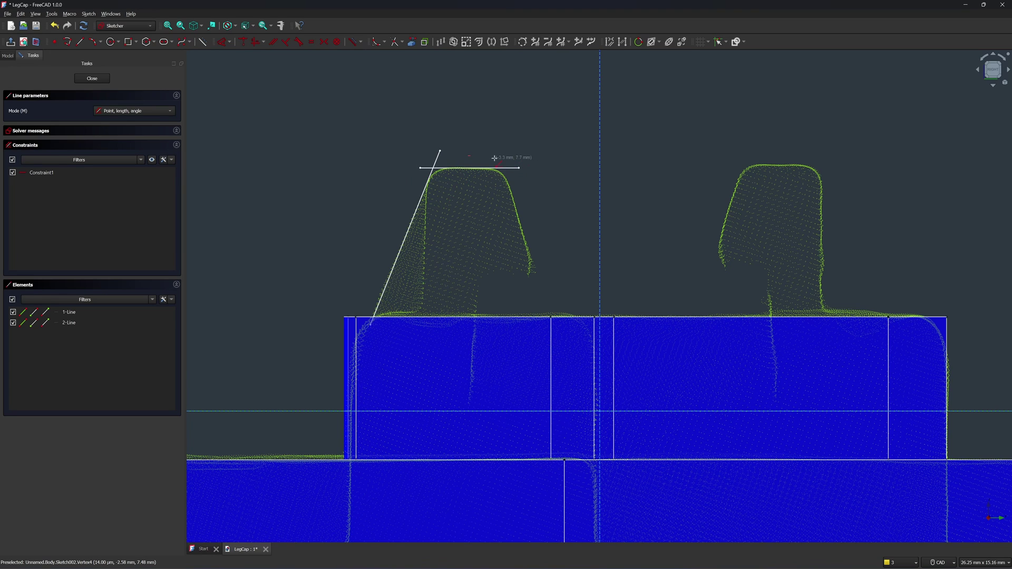
Trace the left clip's sloping inner side with a line and adjust both endpoints to follow the scan
click(495, 158)
click(546, 293)
key(Escape)
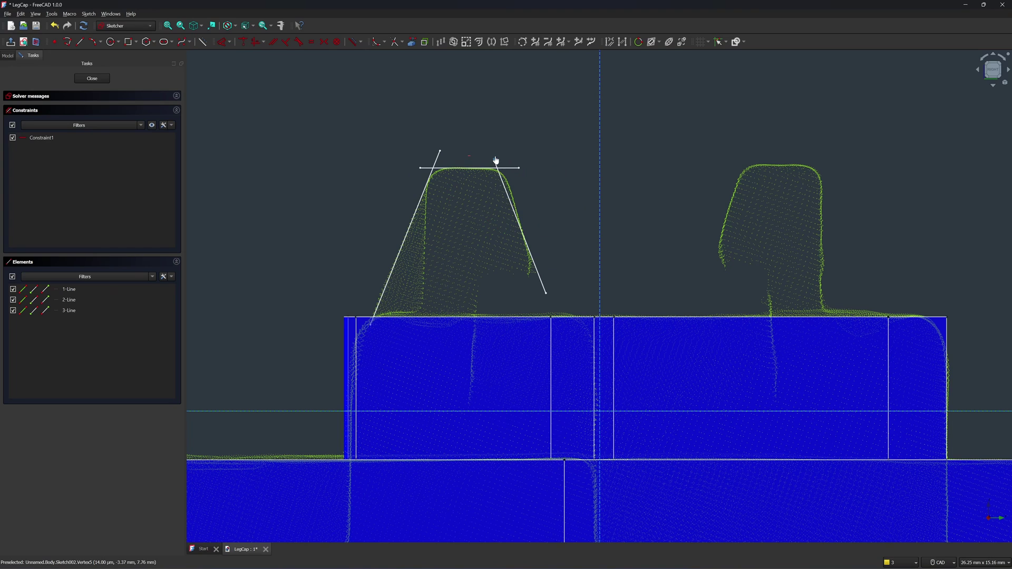
drag(495, 160, 498, 152)
drag(544, 294, 542, 293)
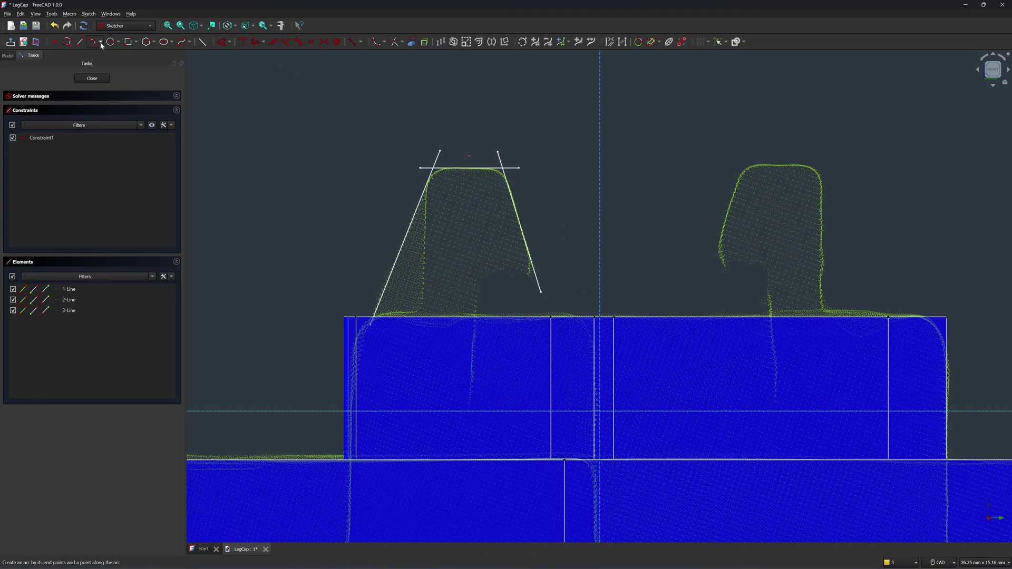
Draw a vertical line along the left clip's stem and a horizontal line along the underside of its hook
click(79, 42)
click(478, 267)
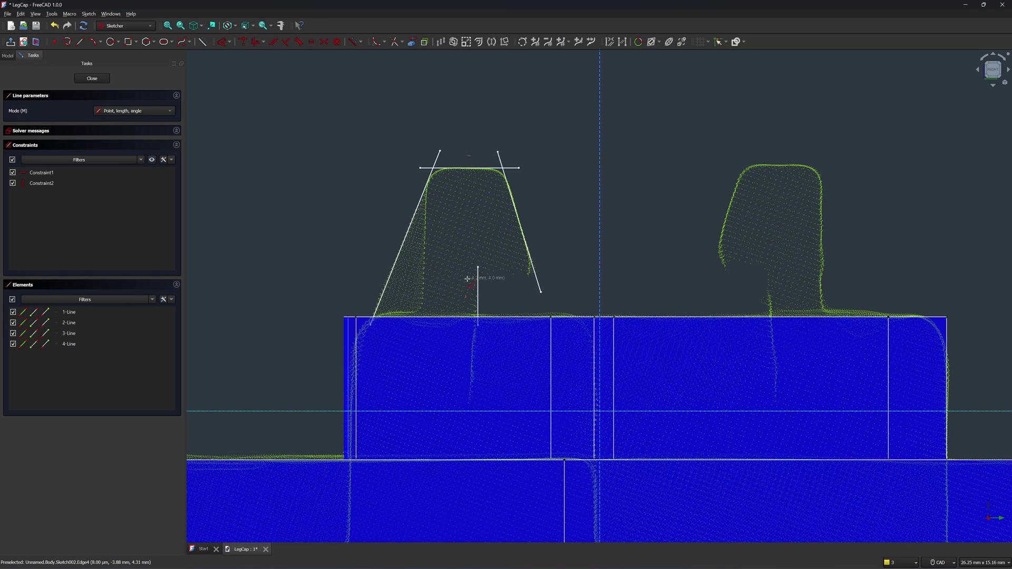
click(465, 273)
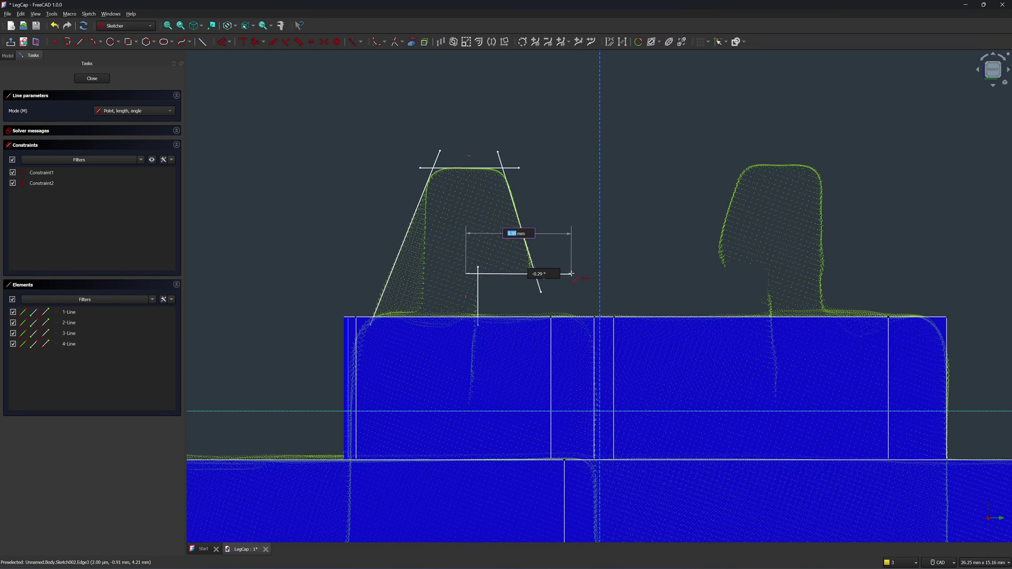
click(572, 274)
Trace the right clip's sloping inner side with a line and move its upper endpoint to match the scan
scroll(615, 215, down, 1)
middle_drag(649, 213, 506, 201)
scroll(561, 185, up, 1)
click(582, 154)
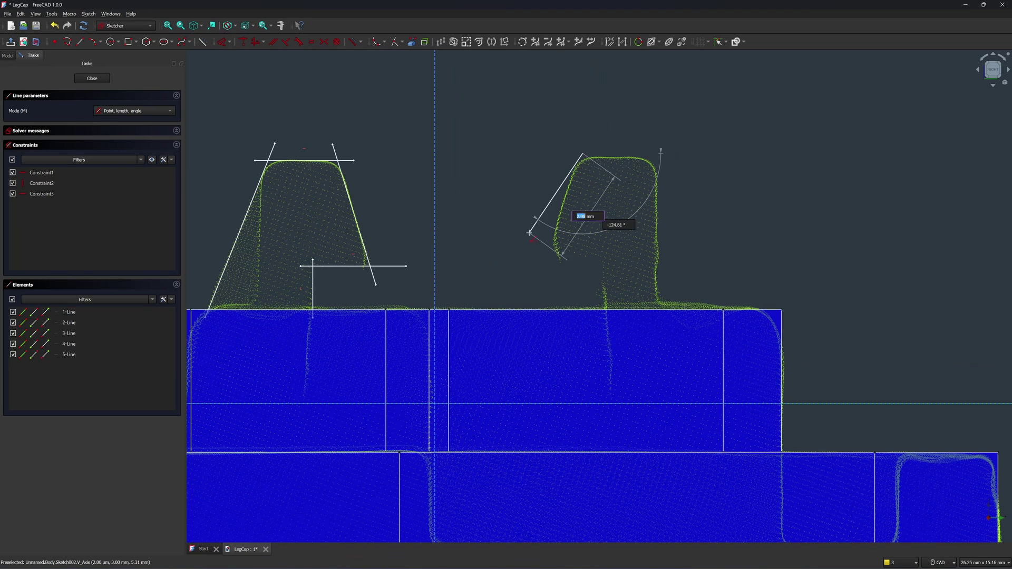
click(545, 262)
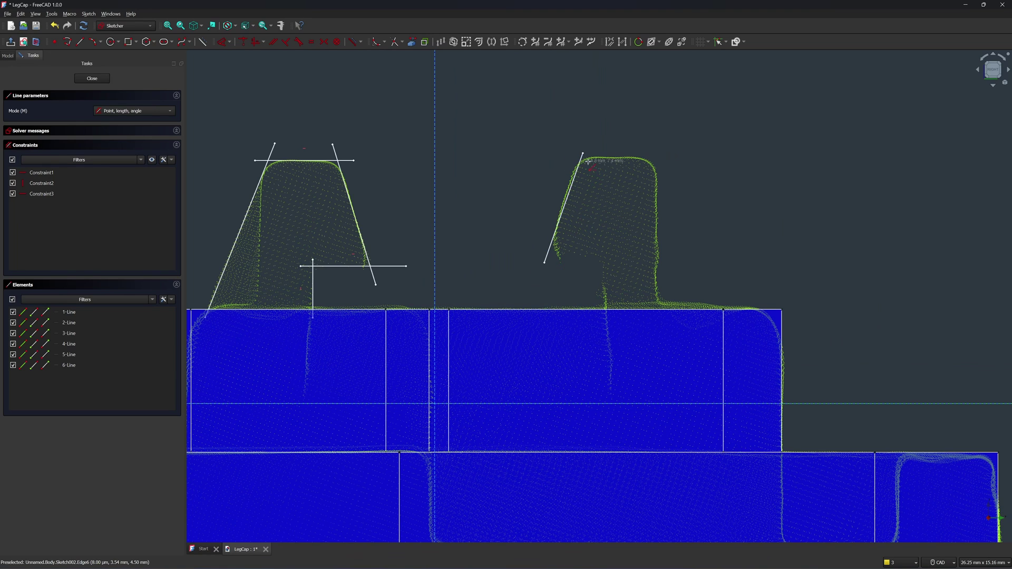
key(Escape)
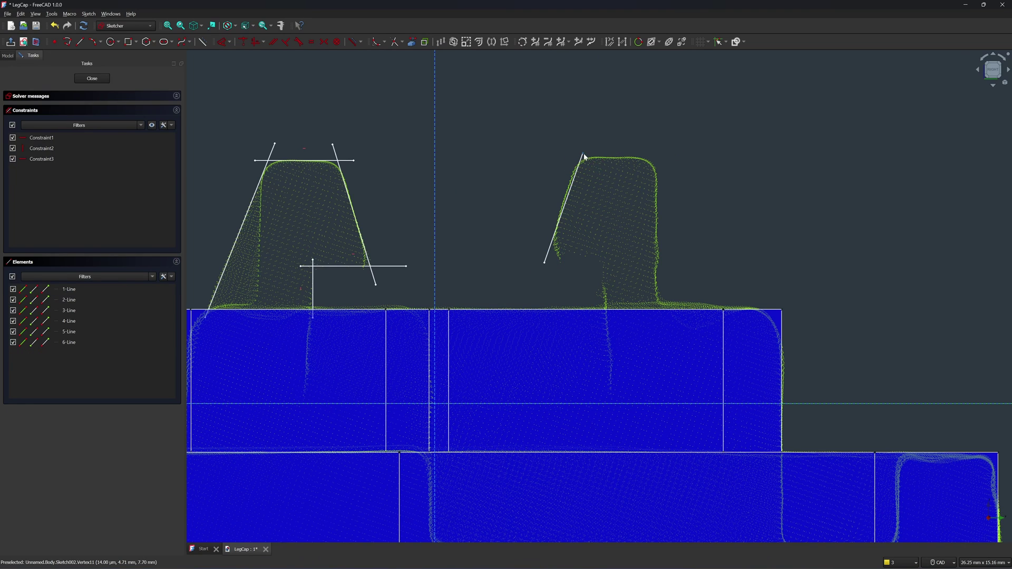
drag(584, 154, 581, 147)
Draw a horizontal line along the right clip's top and a vertical line down its outer side
key(g)
key(l)
click(565, 157)
click(663, 158)
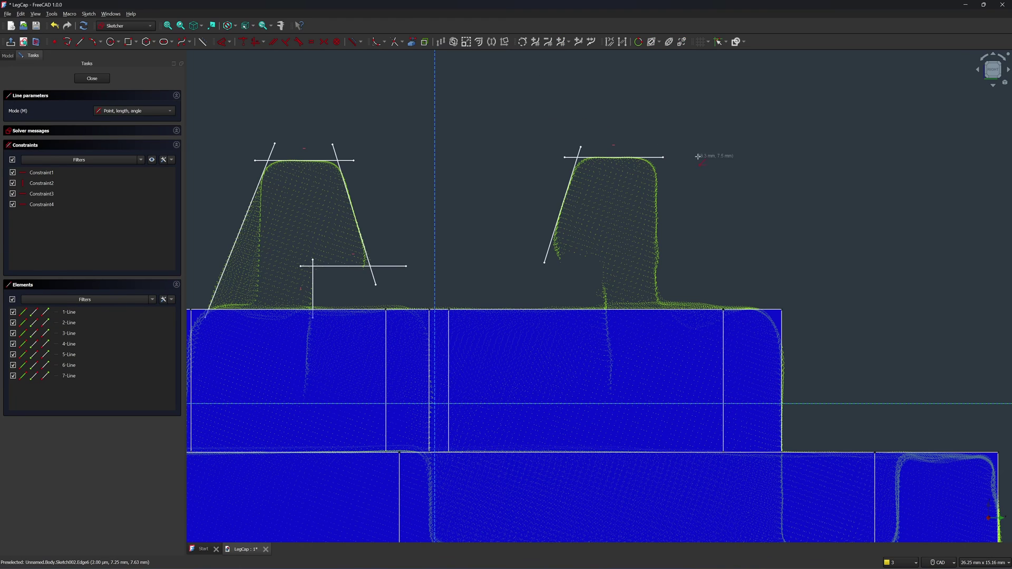
click(655, 149)
click(657, 327)
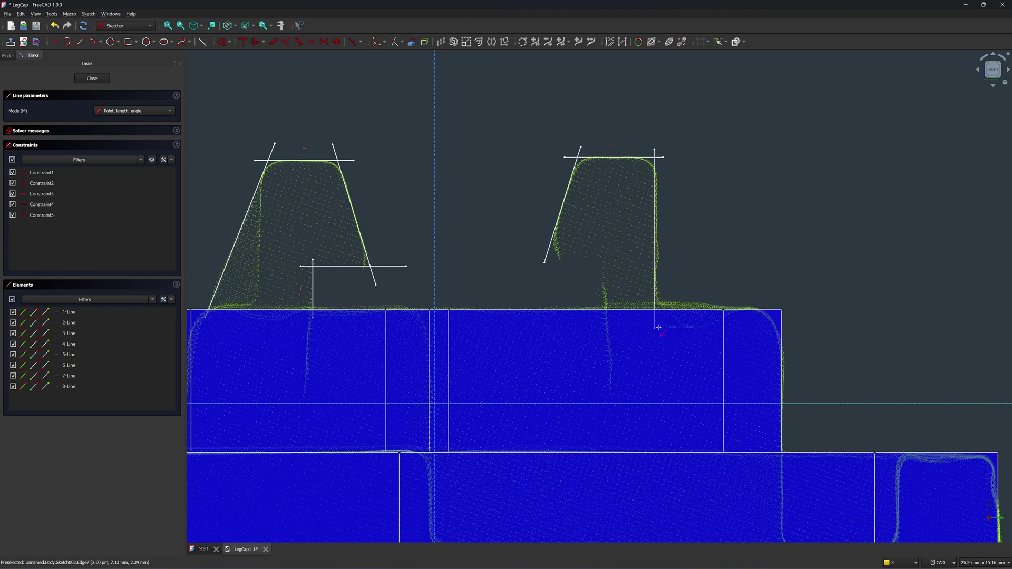
Draw a horizontal line along the underside of the right clip's hook and a near-vertical line along its stem
click(527, 257)
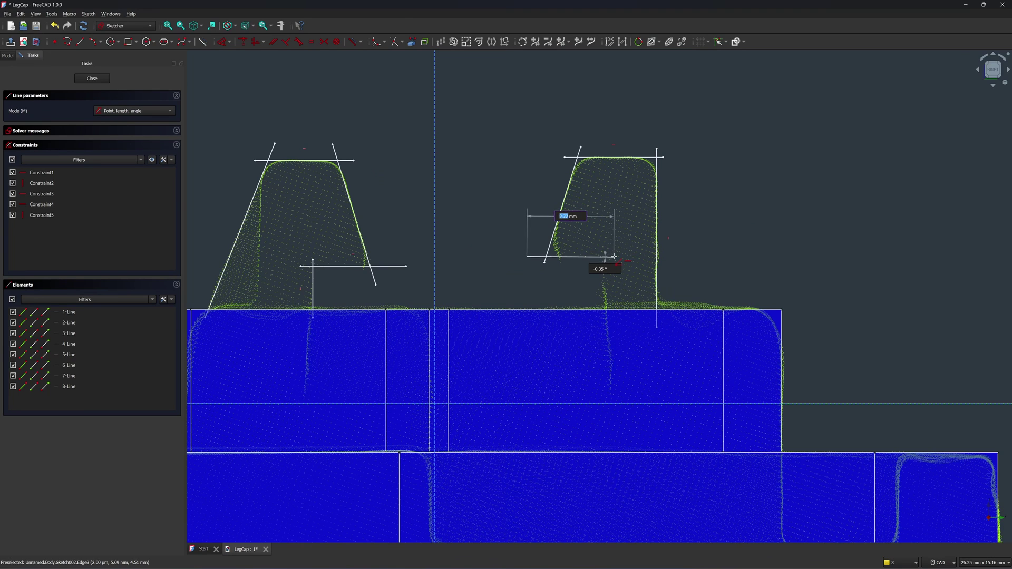
click(606, 256)
click(603, 249)
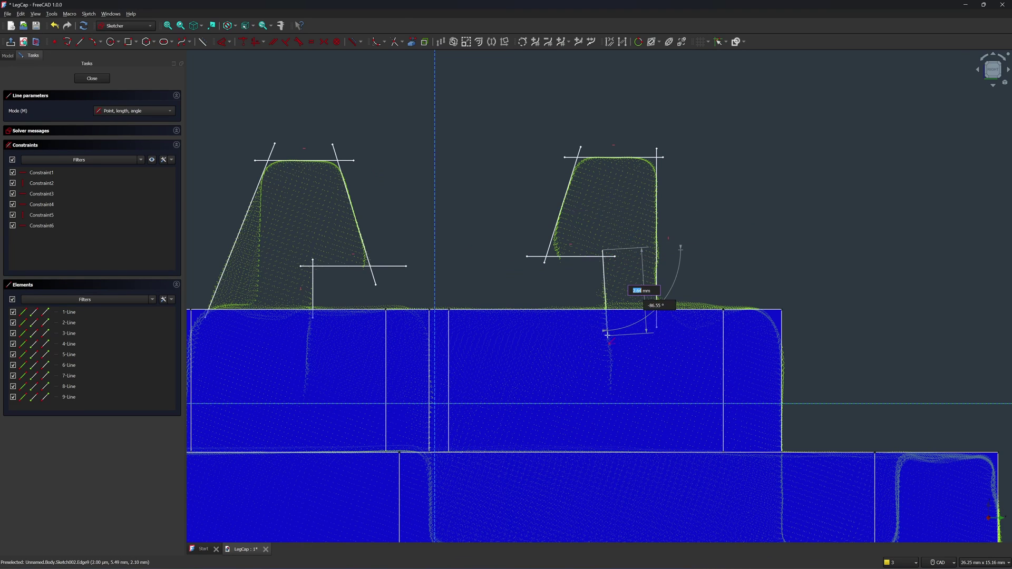
click(607, 337)
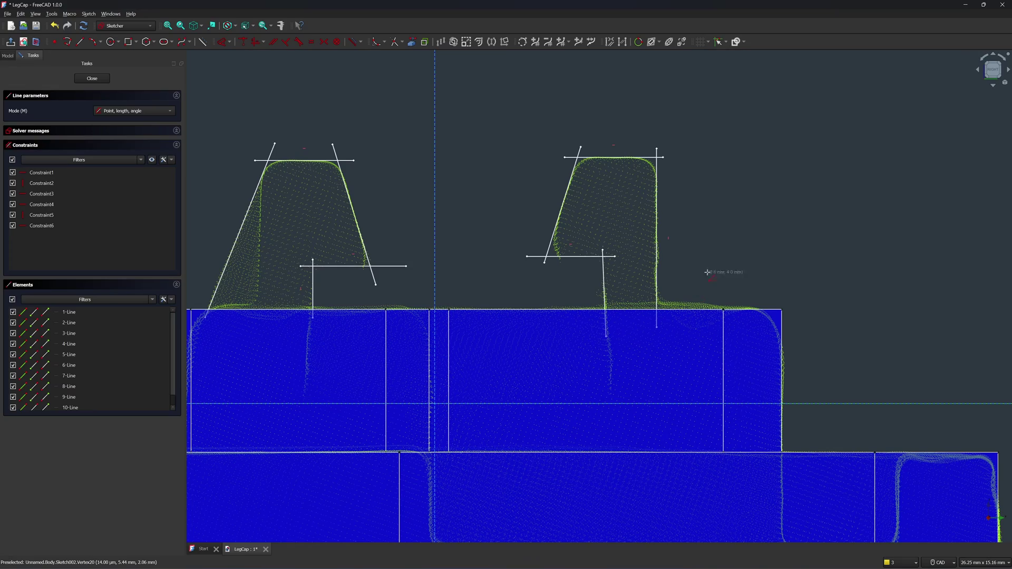
key(Escape)
Project the curved upper edge of the raised centre section into the sketch as external geometry
right_click(304, 203)
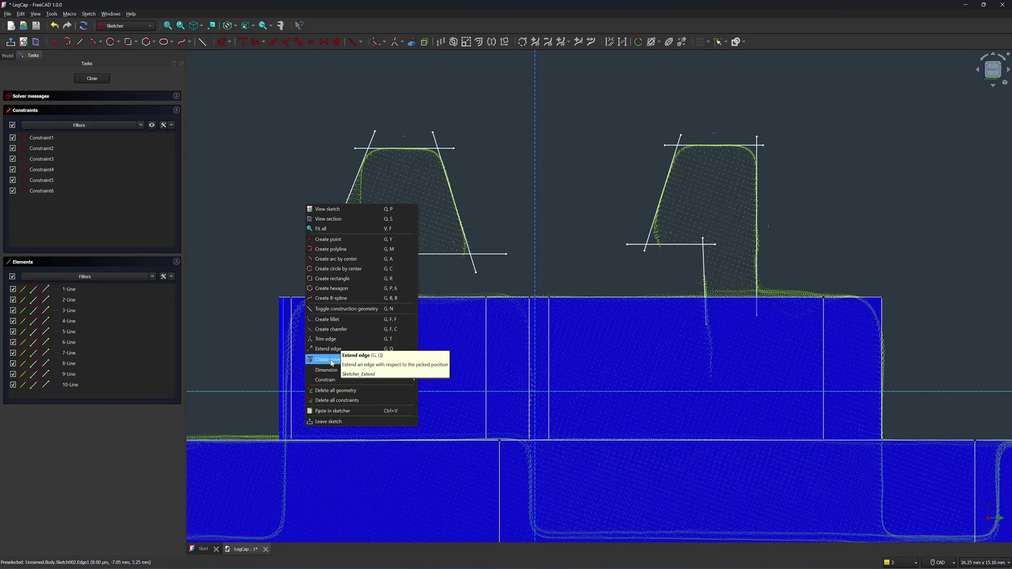
click(334, 360)
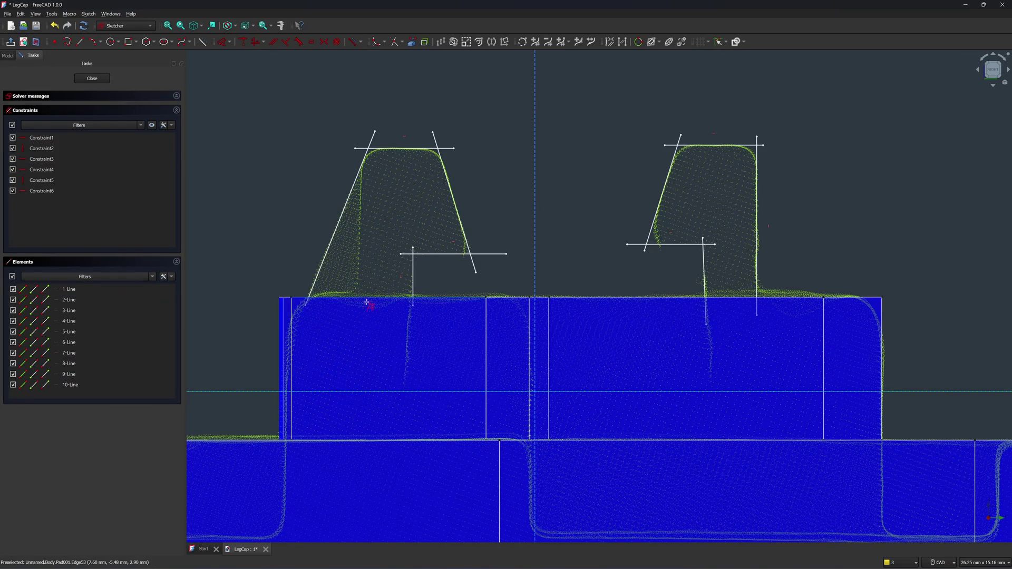
middle_drag(416, 334, 422, 400)
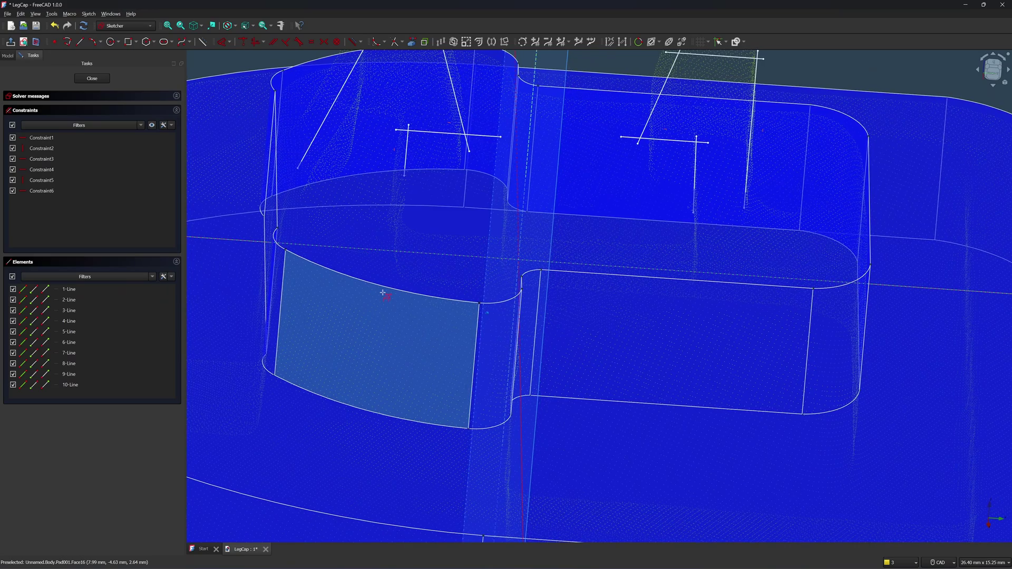
click(384, 289)
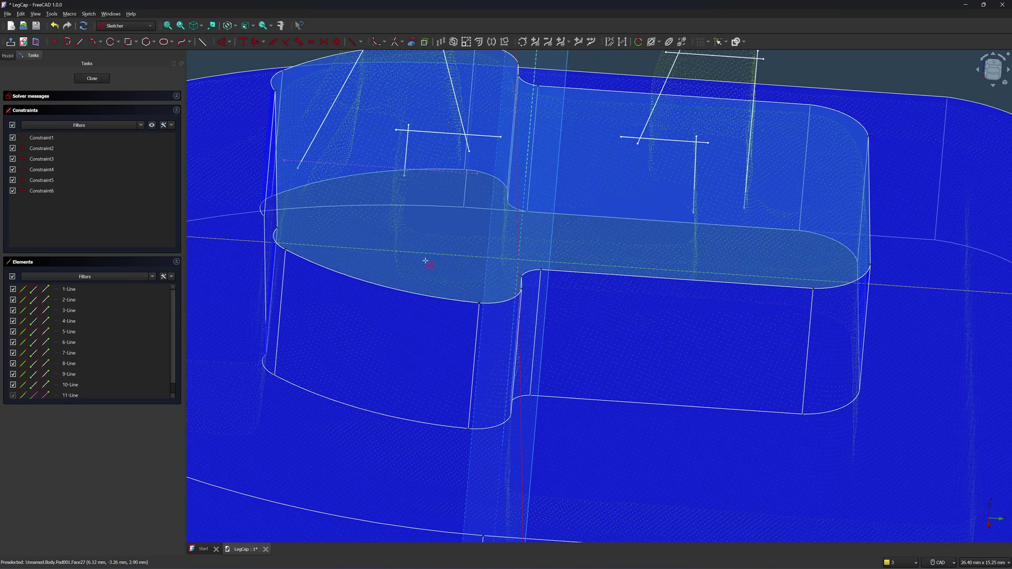
middle_drag(422, 262, 381, 108)
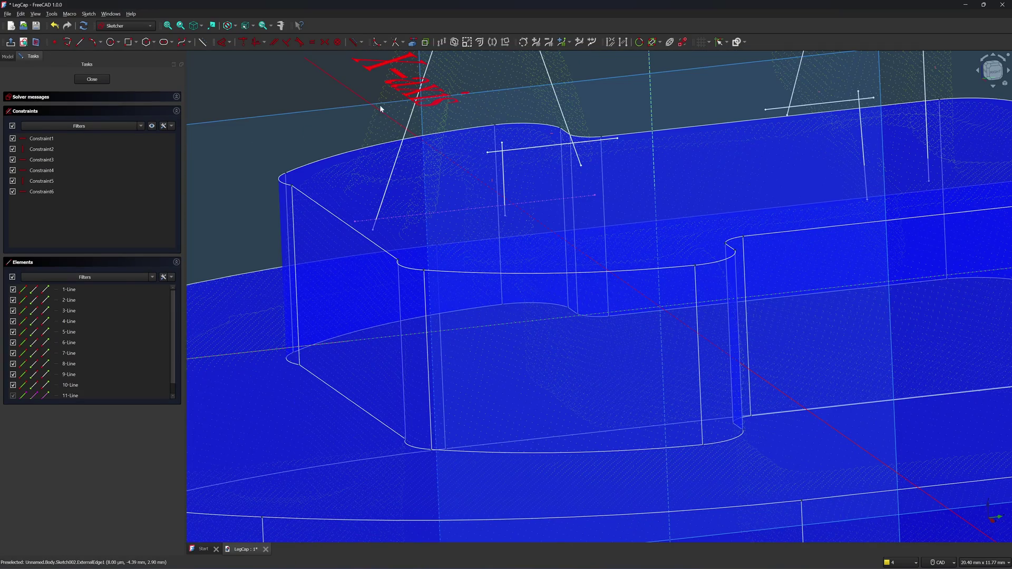
Draw a line along the projected edge beneath the left clip and extend it with a second line beneath the right clip
click(80, 42)
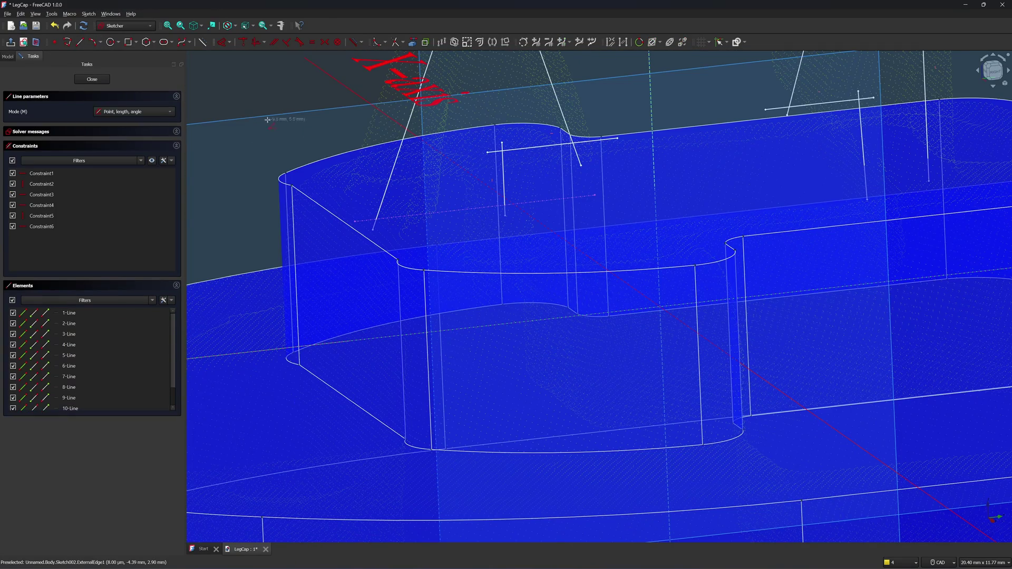
click(354, 222)
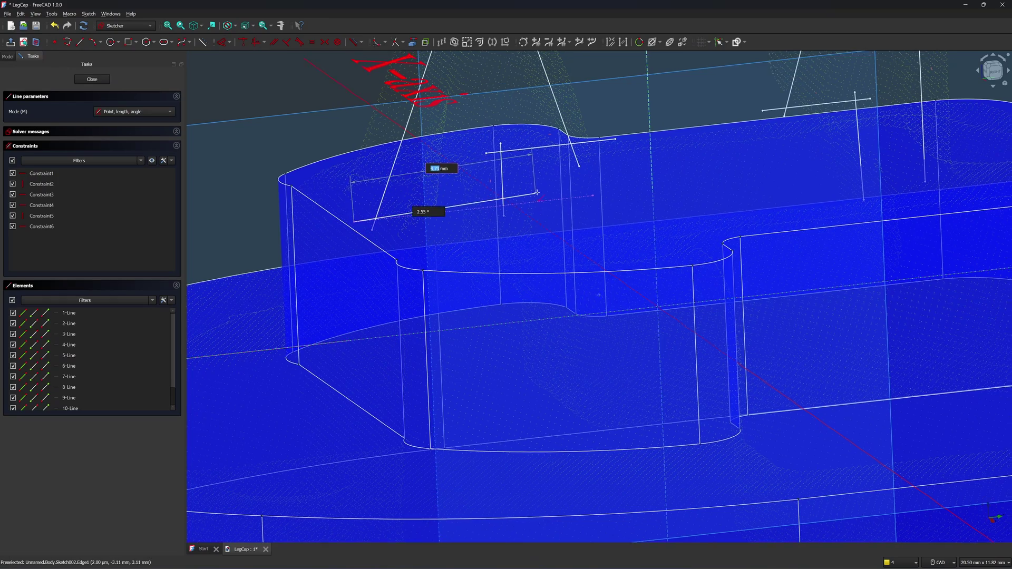
click(579, 200)
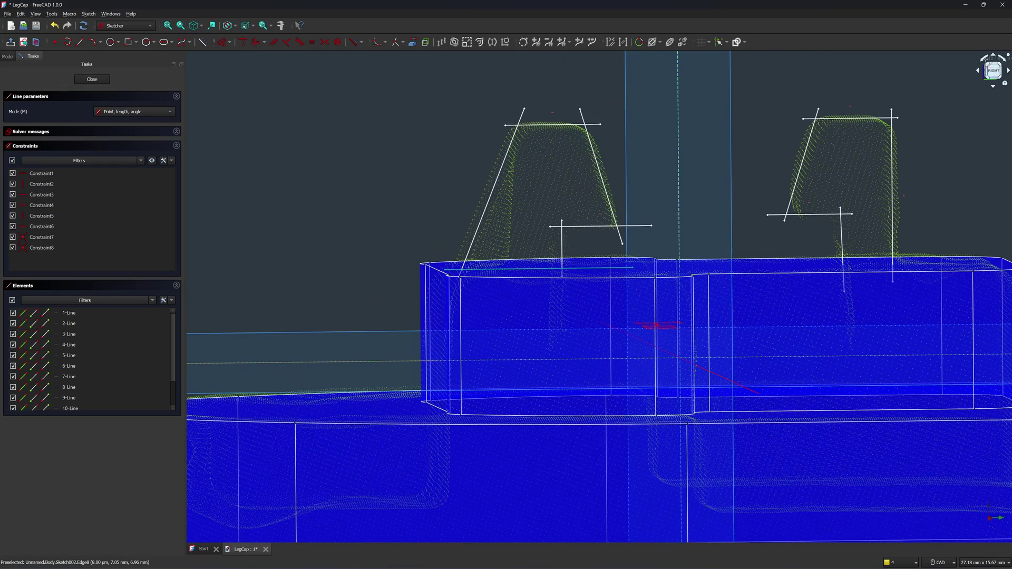
click(994, 70)
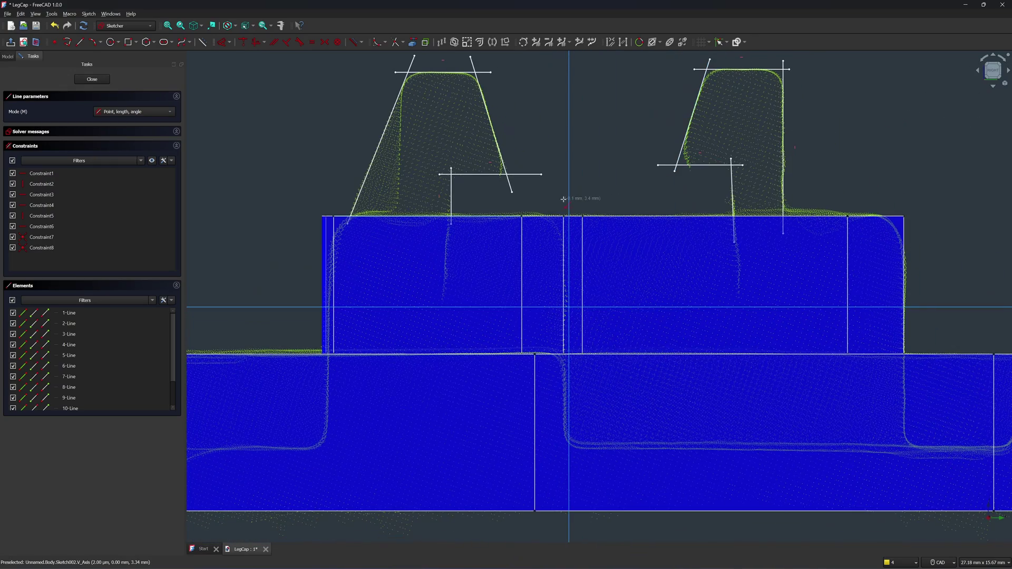
middle_drag(564, 199, 558, 235)
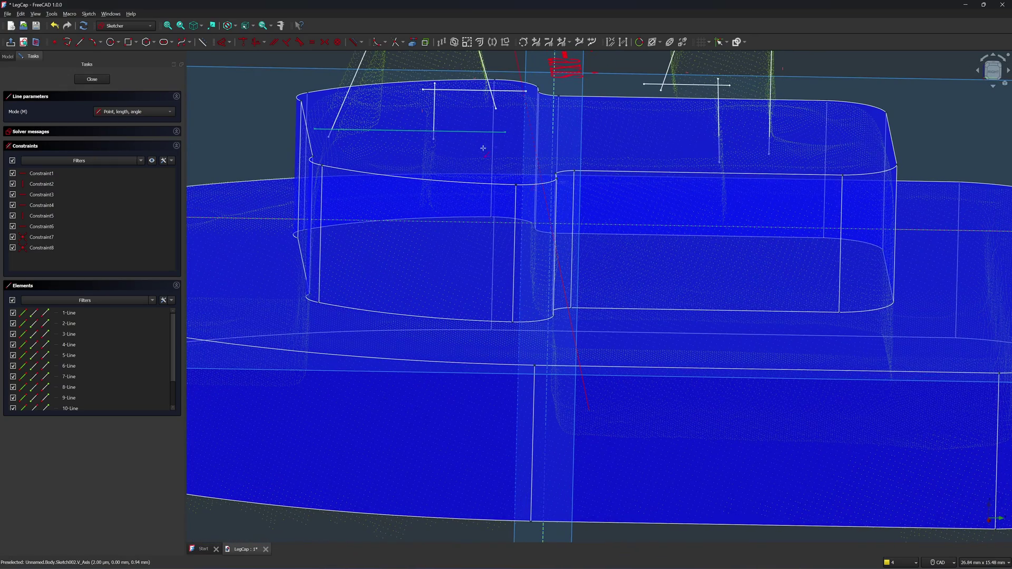
click(506, 133)
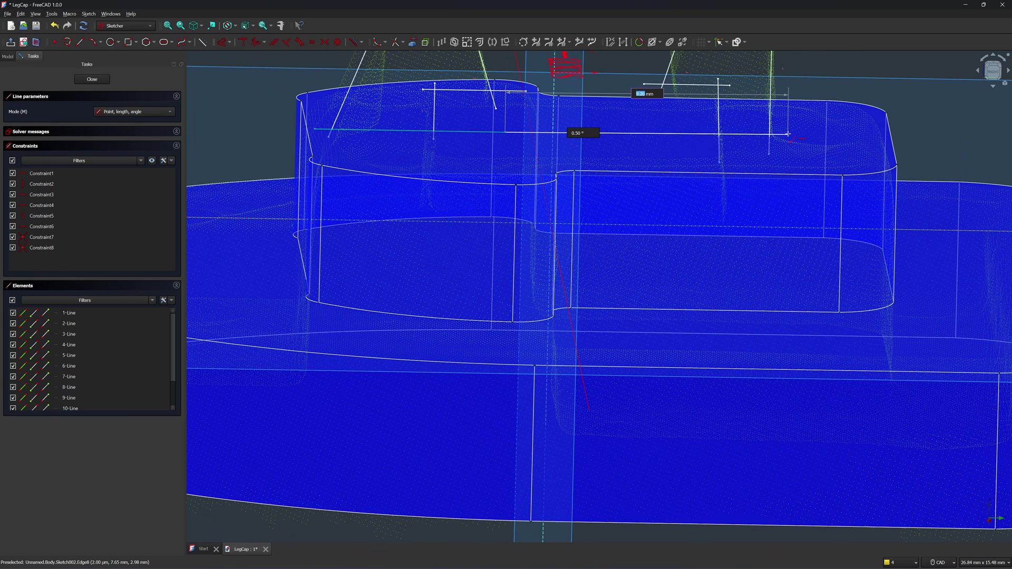
click(788, 135)
right_click(821, 121)
Trim the excess of the base lines beyond the clips' sides and stems
middle_drag(575, 133, 570, 119)
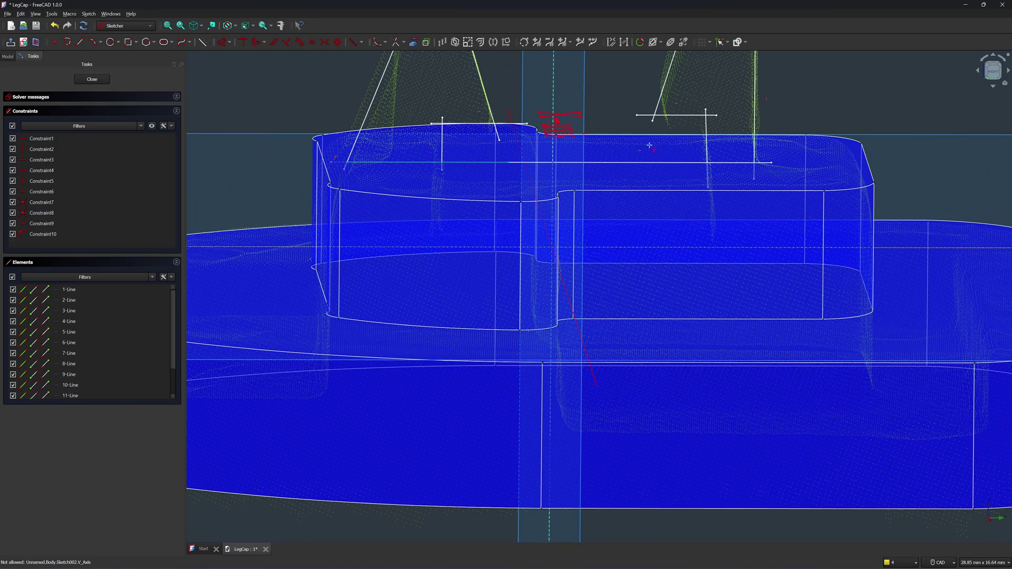
middle_drag(729, 139, 763, 172)
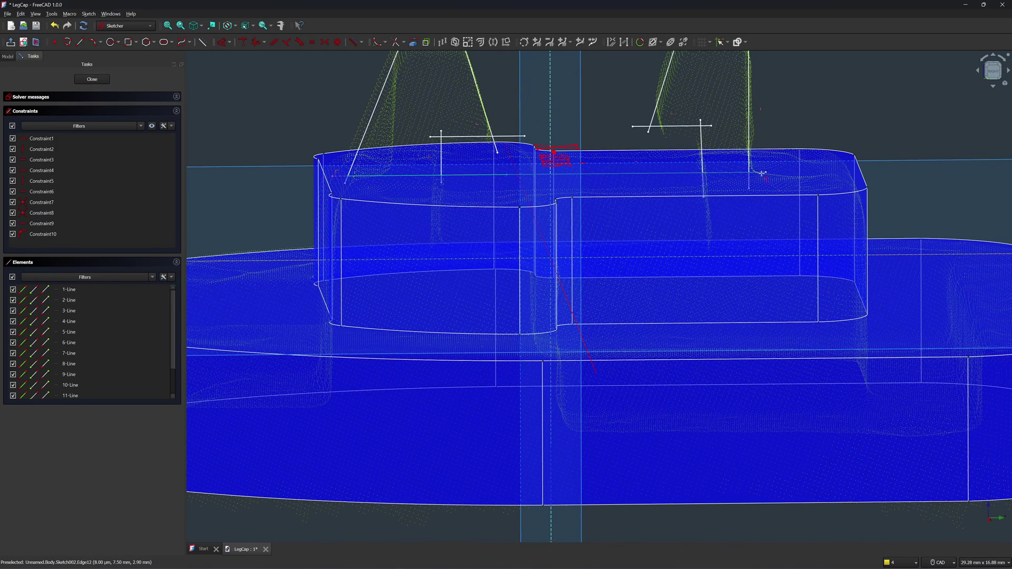
click(763, 173)
click(685, 172)
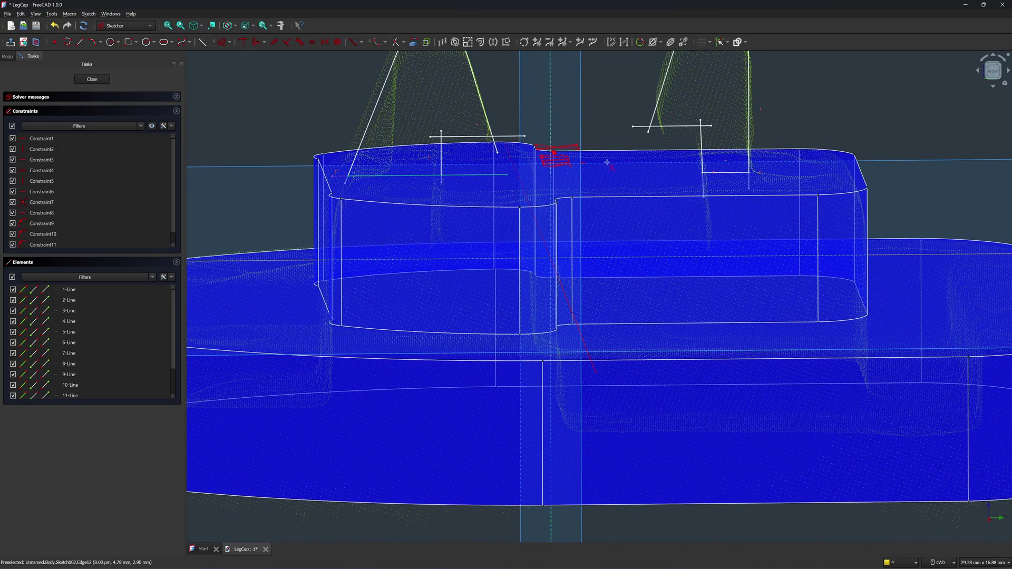
middle_drag(606, 163, 626, 182)
scroll(475, 190, down, 1)
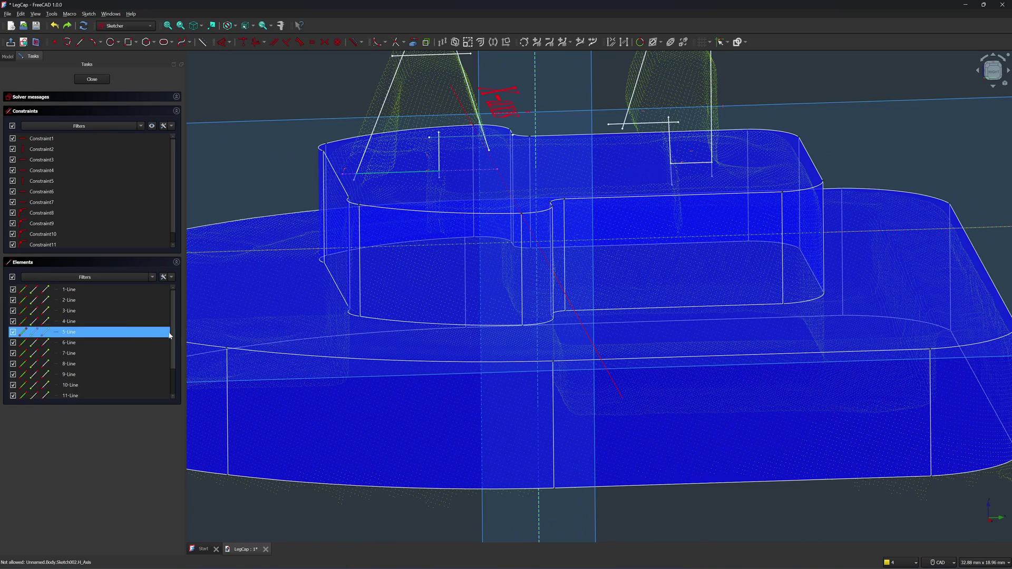
Delete the projected external edge from the sketch
key(Escape)
click(108, 387)
key(Delete)
Trim the overhanging line ends at both top corners of the left clip
mouse_move(377, 138)
middle_down()
mouse_move(326, 127)
mouse_move(580, 130)
mouse_move(510, 77)
middle_up()
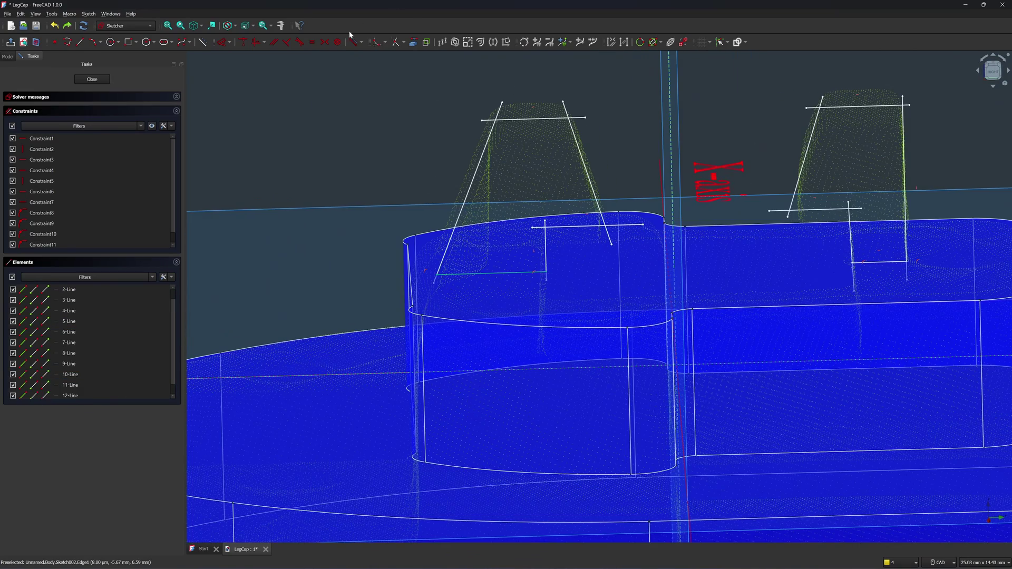
click(391, 45)
click(491, 110)
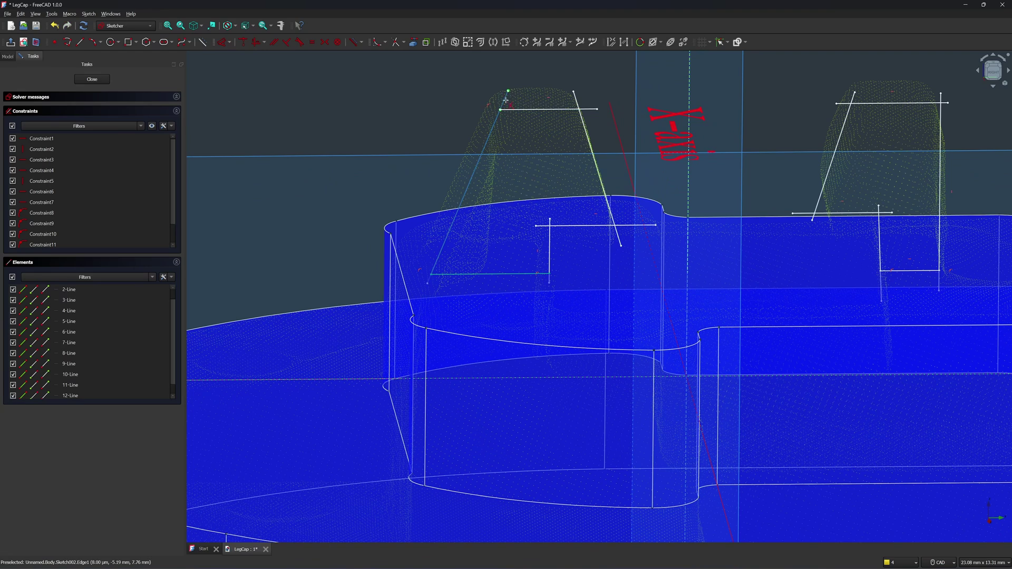
click(505, 98)
click(576, 98)
click(595, 109)
middle_drag(595, 110, 623, 222)
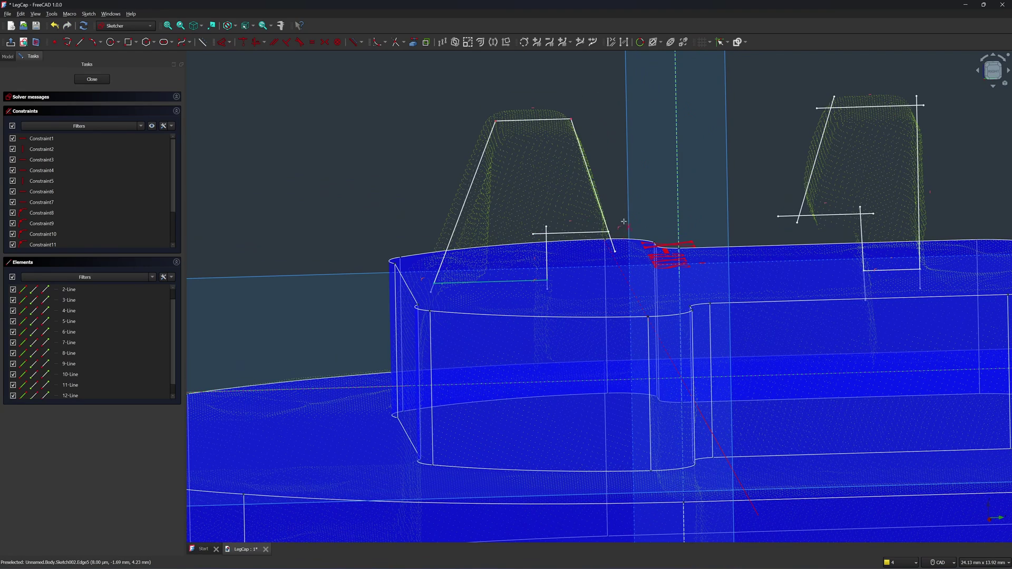
Trim the overhanging ends of the left clip's hook underside, stem and sloping outer side
scroll(540, 183, up, 5)
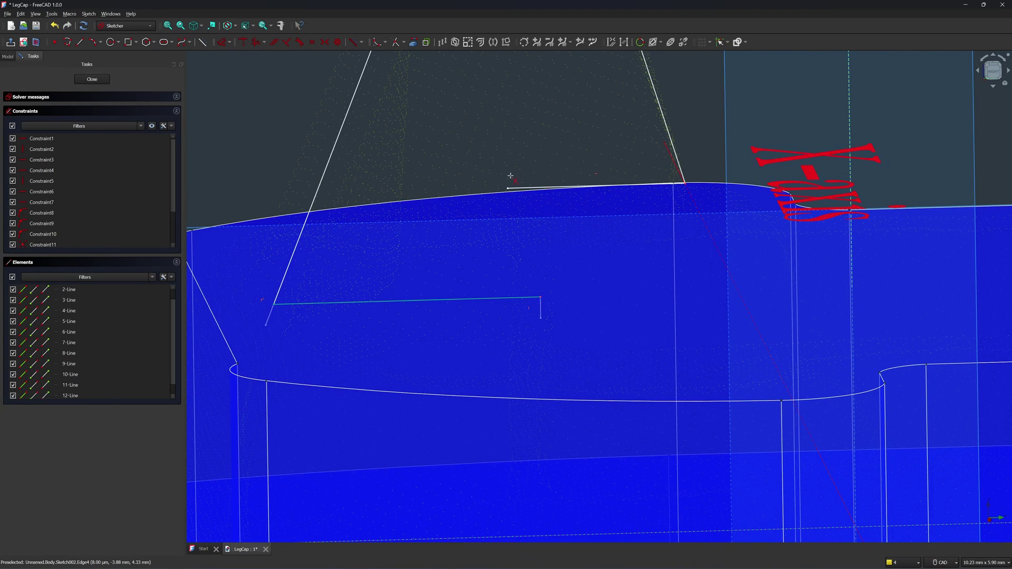
click(521, 188)
middle_drag(545, 356, 569, 322)
click(541, 321)
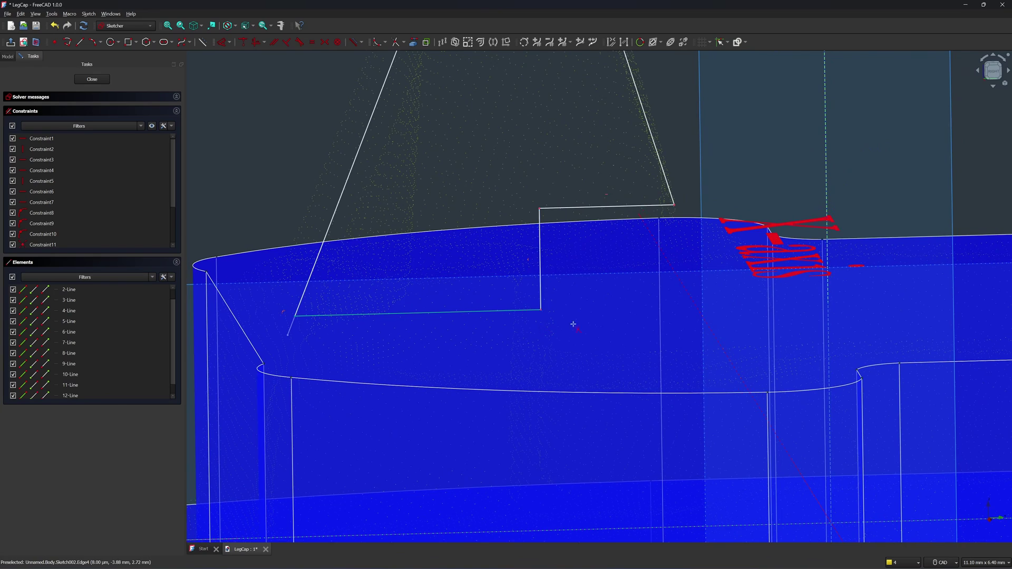
mouse_move(316, 336)
middle_down()
mouse_move(349, 339)
mouse_move(681, 136)
middle_up()
click(326, 329)
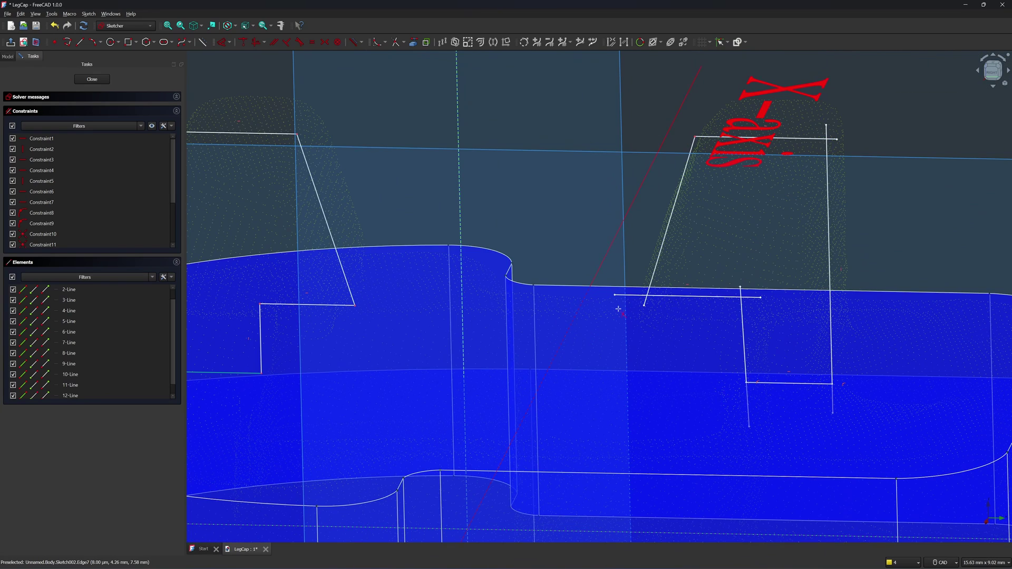
Trim the overhanging ends of the right clip's sloping inner side, hook underside and stem, undoing any wrongly removed segment
key(ctrl+z)
click(645, 303)
scroll(747, 304, up, 3)
click(765, 293)
click(734, 279)
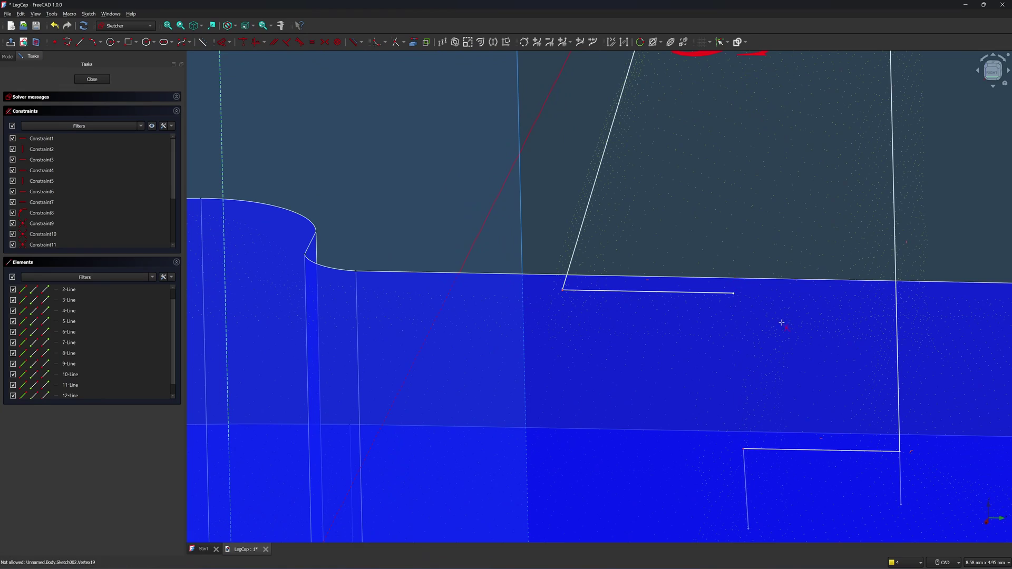
scroll(762, 301, down, 1)
key(ctrl+z)
scroll(756, 319, down, 1)
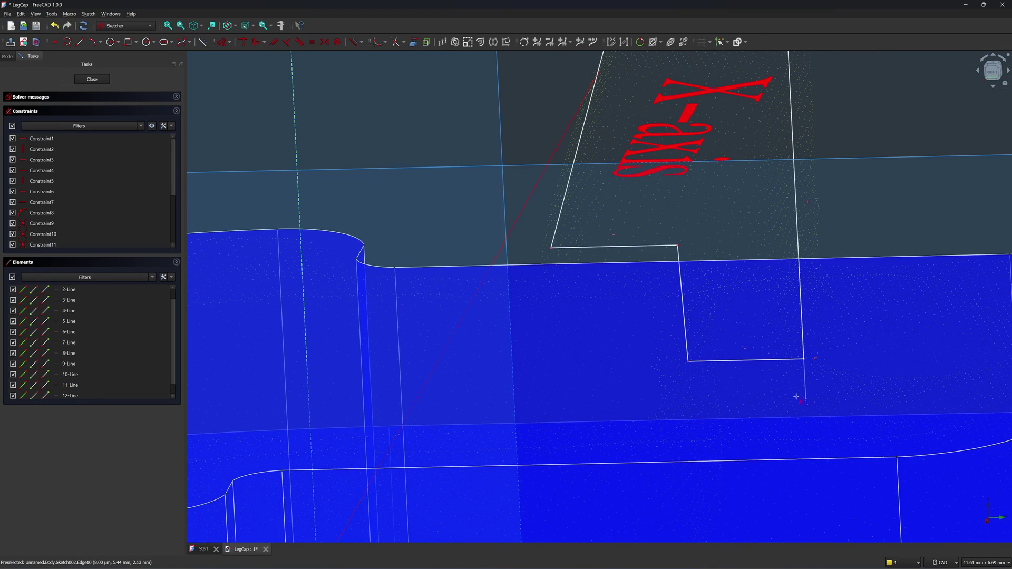
Trim the overhanging ends of the right clip's outer side and close the sketch
scroll(797, 397, down, 3)
scroll(606, 199, up, 5)
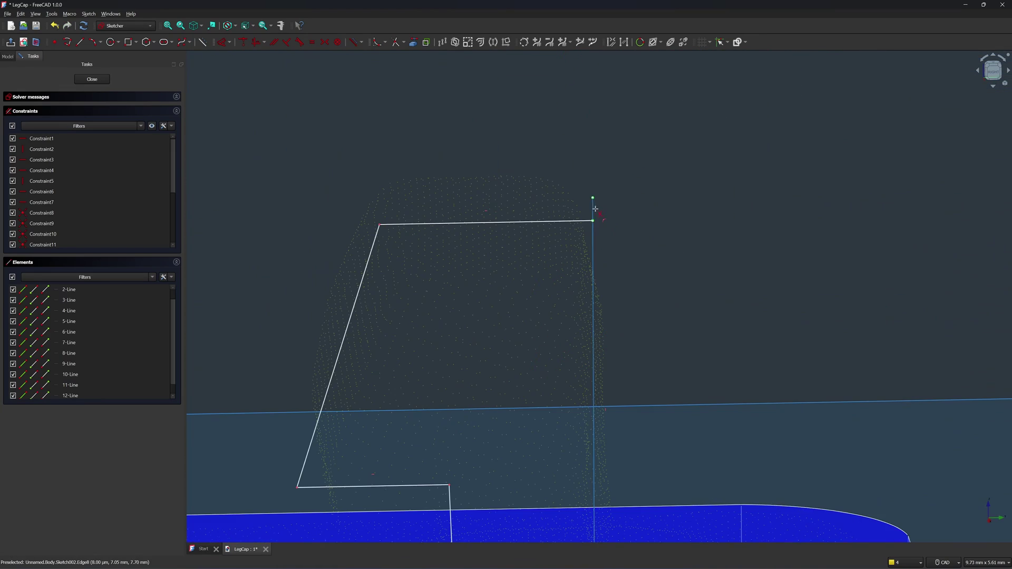
click(593, 202)
scroll(654, 150, down, 7)
middle_drag(653, 149, 630, 155)
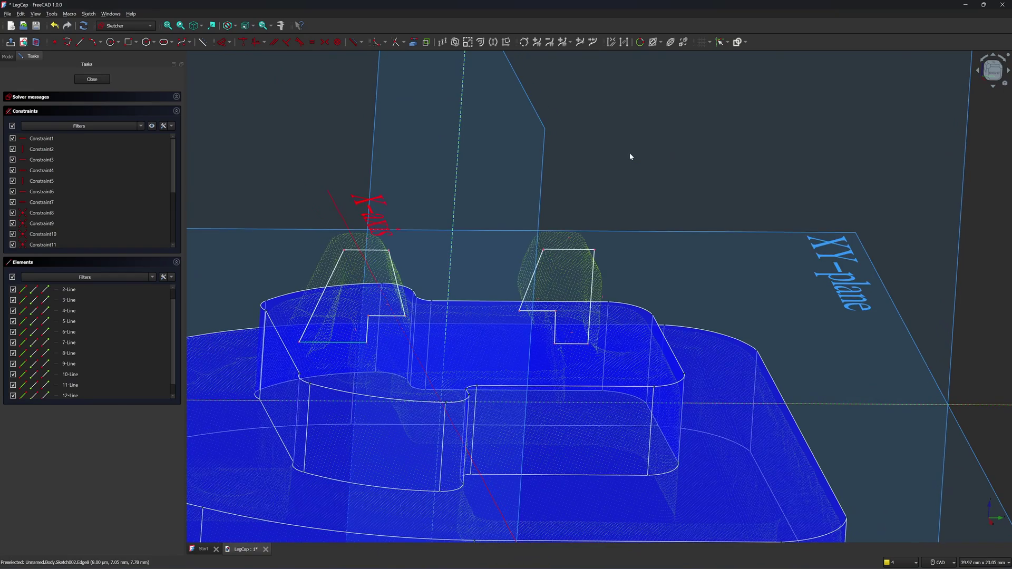
key(Escape)
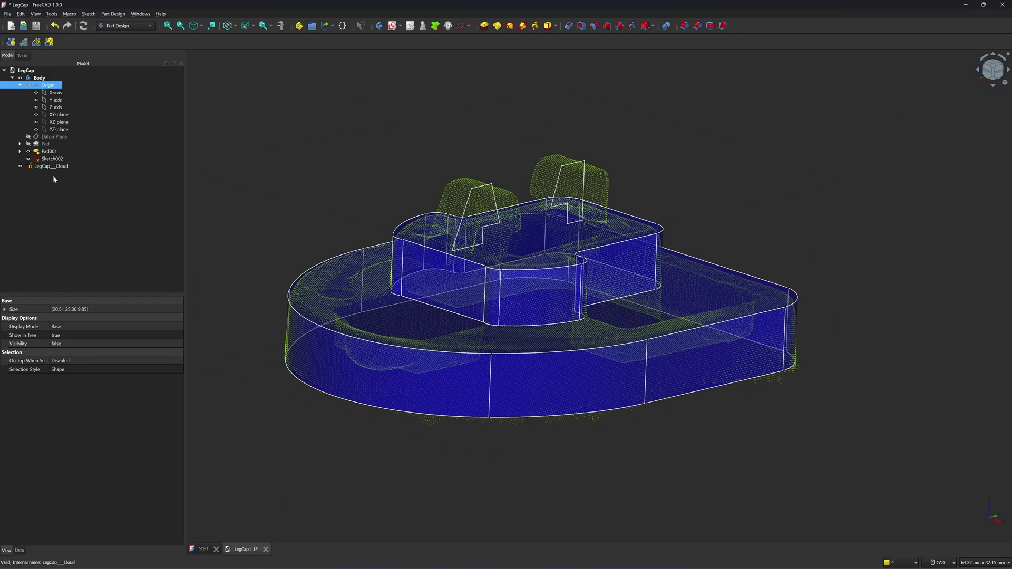
Pad the clip profile sketch to a length of 6 mm, symmetric to its plane
click(52, 159)
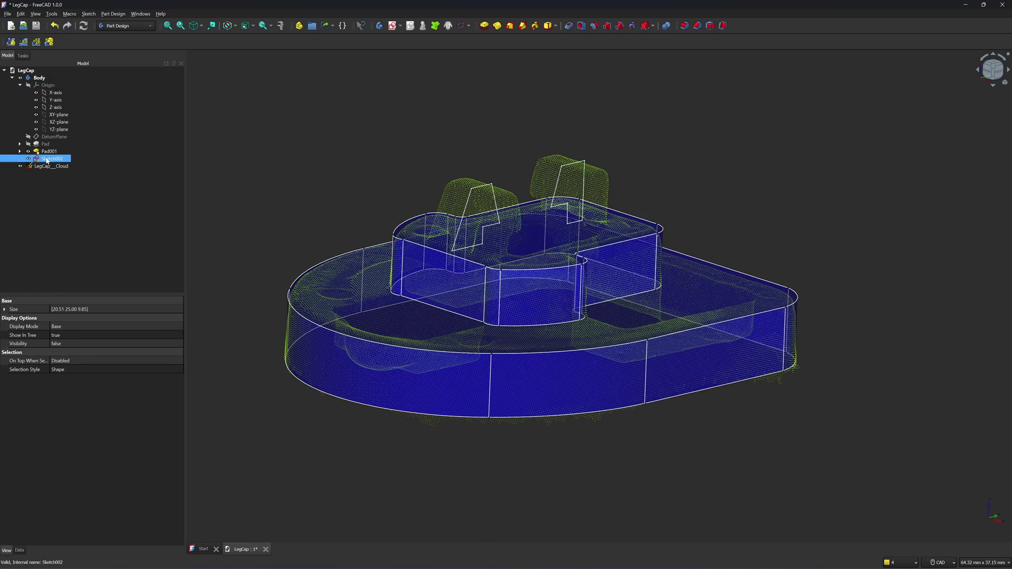
click(484, 26)
middle_drag(540, 90, 351, 182)
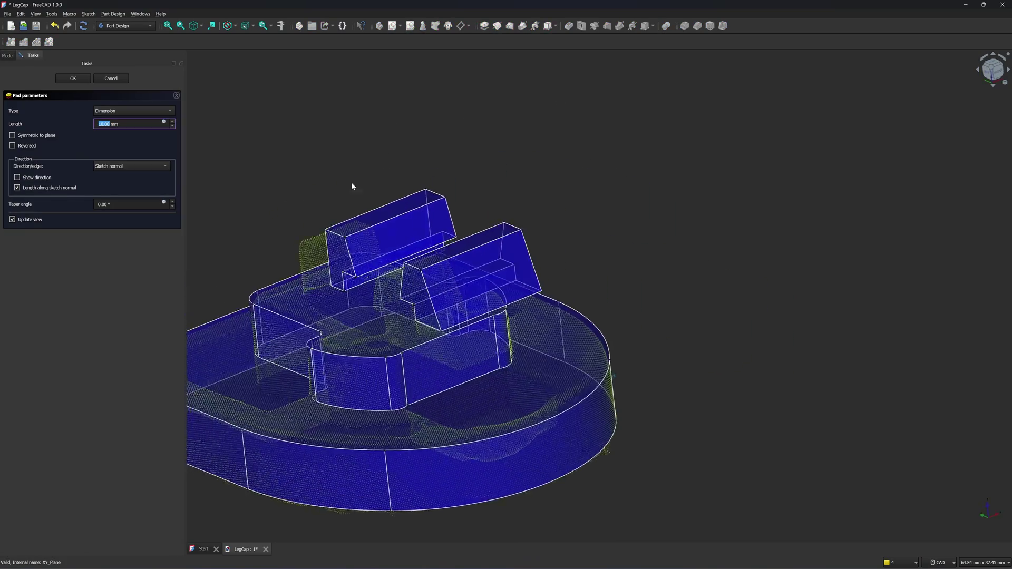
click(40, 136)
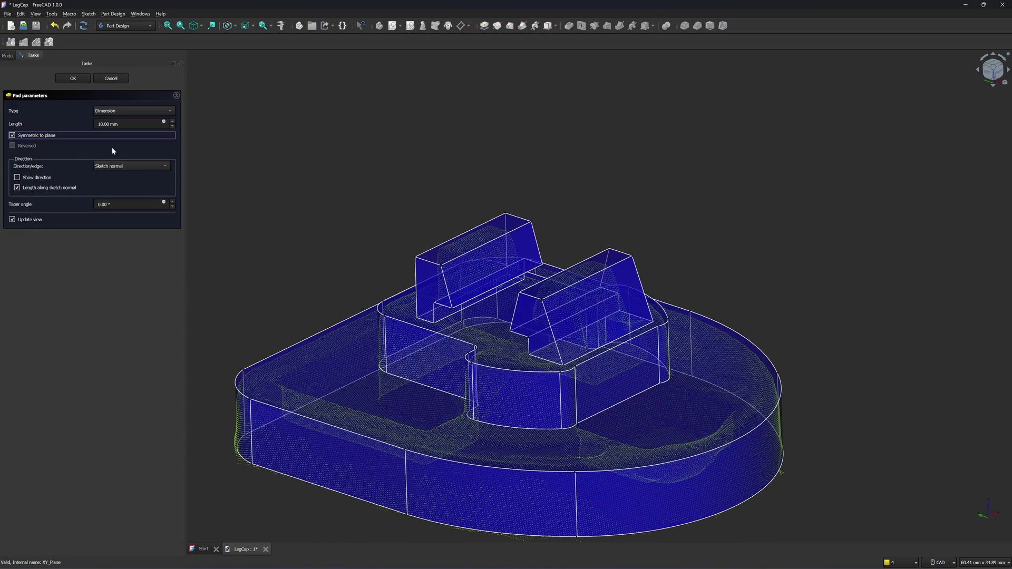
click(172, 127)
click(172, 126)
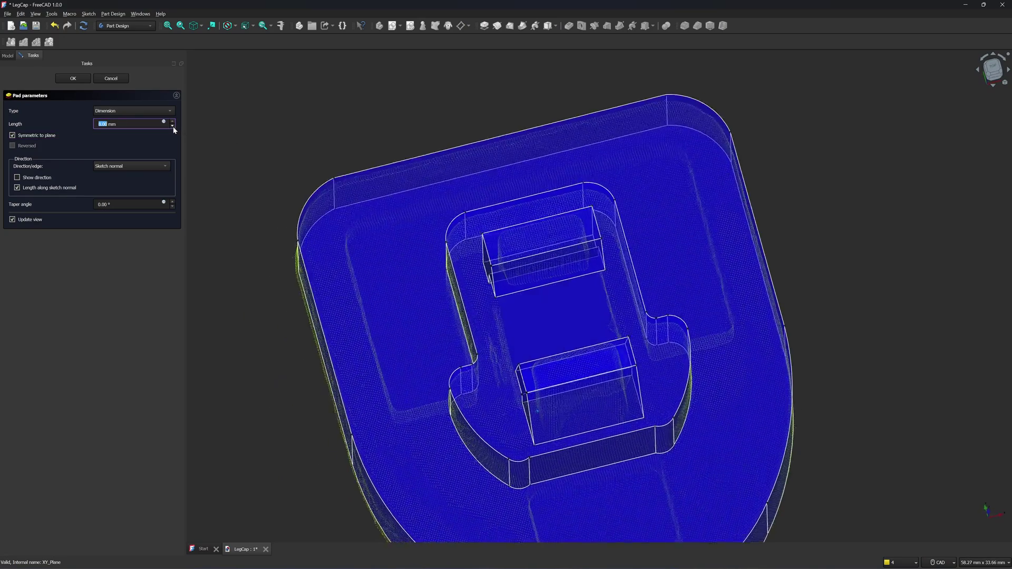
click(172, 126)
click(173, 127)
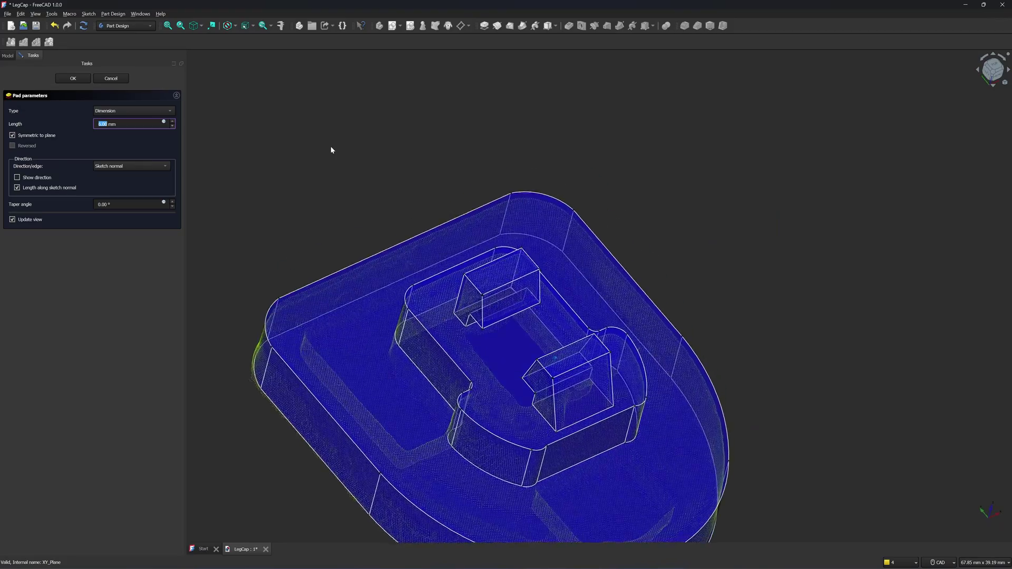
key(Return)
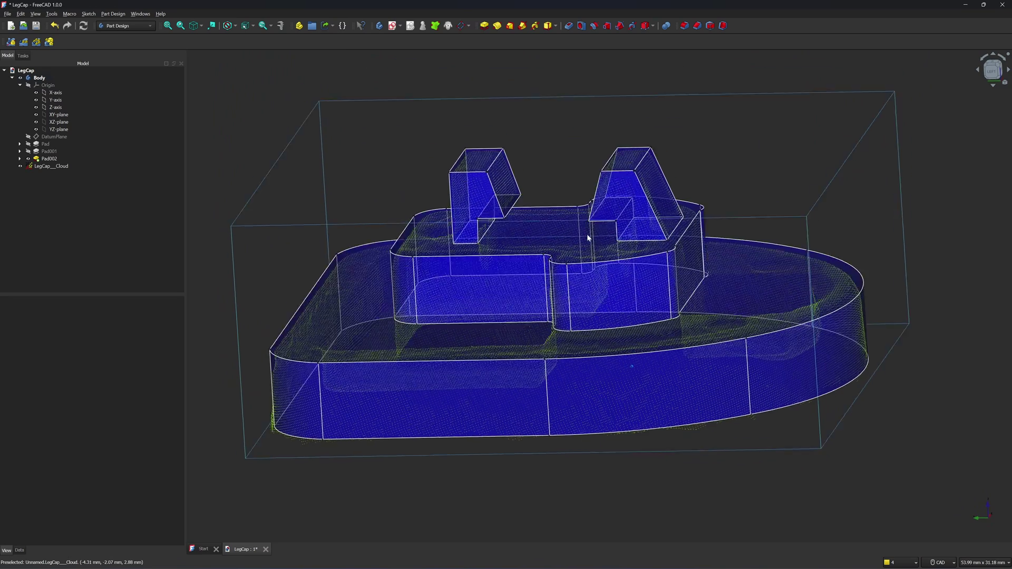
Start a sketch on the base's underside and draw a rectangle about 8.2 mm wide around the scanned opening between the clips
click(568, 179)
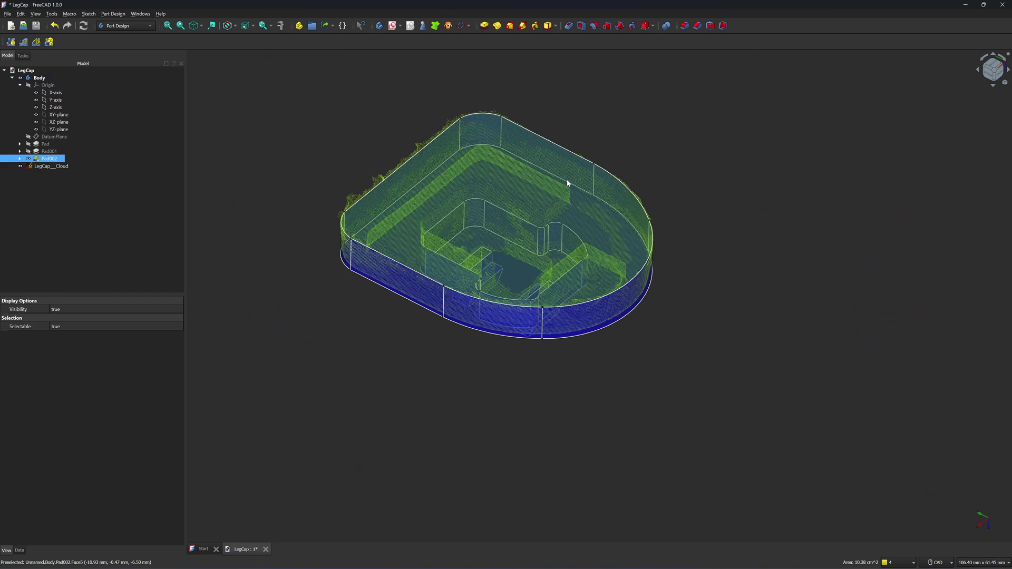
click(394, 26)
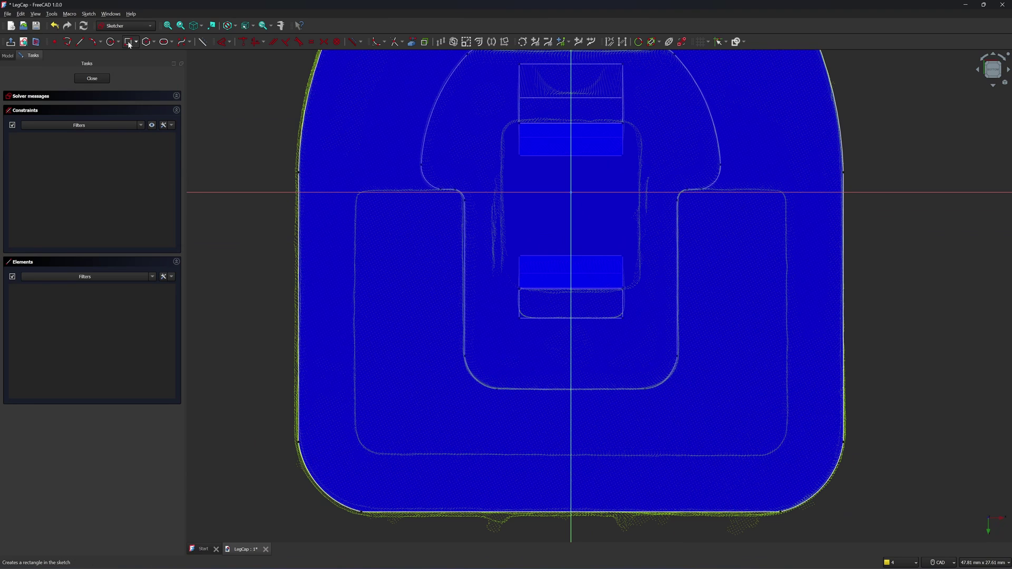
key(g)
key(r)
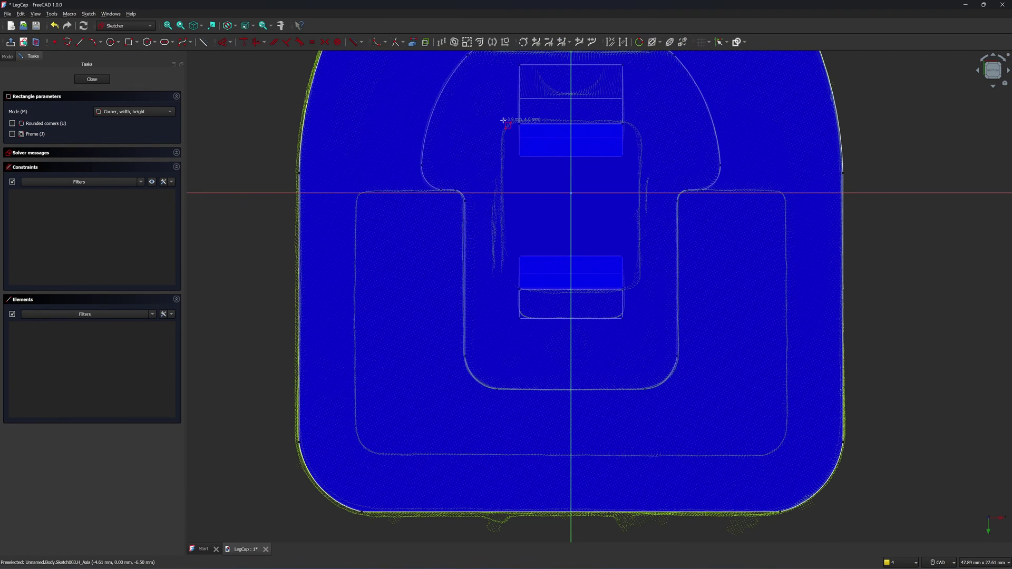
click(501, 121)
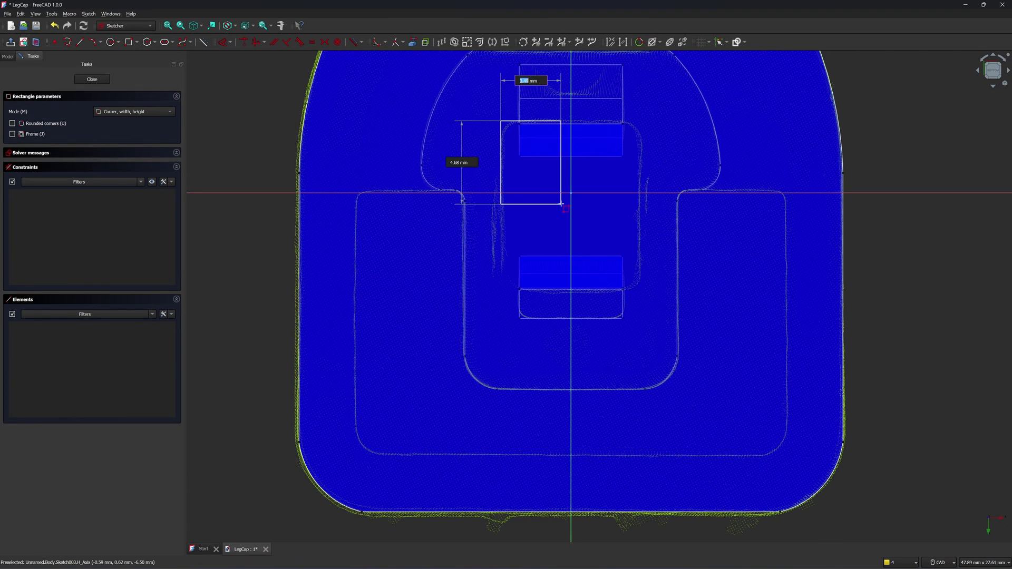
click(642, 292)
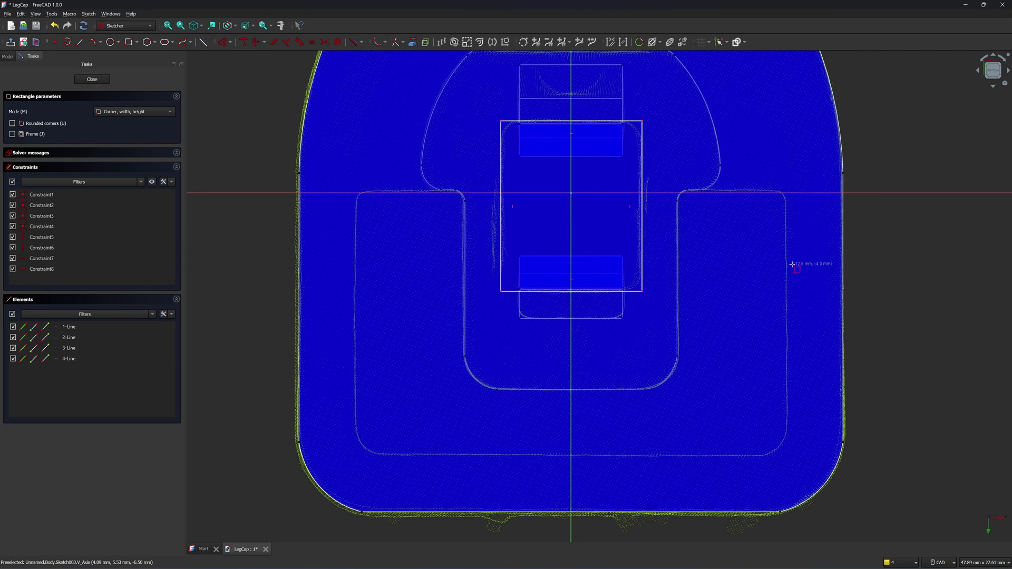
Set the rectangle's width to 8.2 mm
scroll(708, 258, up, 1)
key(d)
click(615, 301)
click(616, 345)
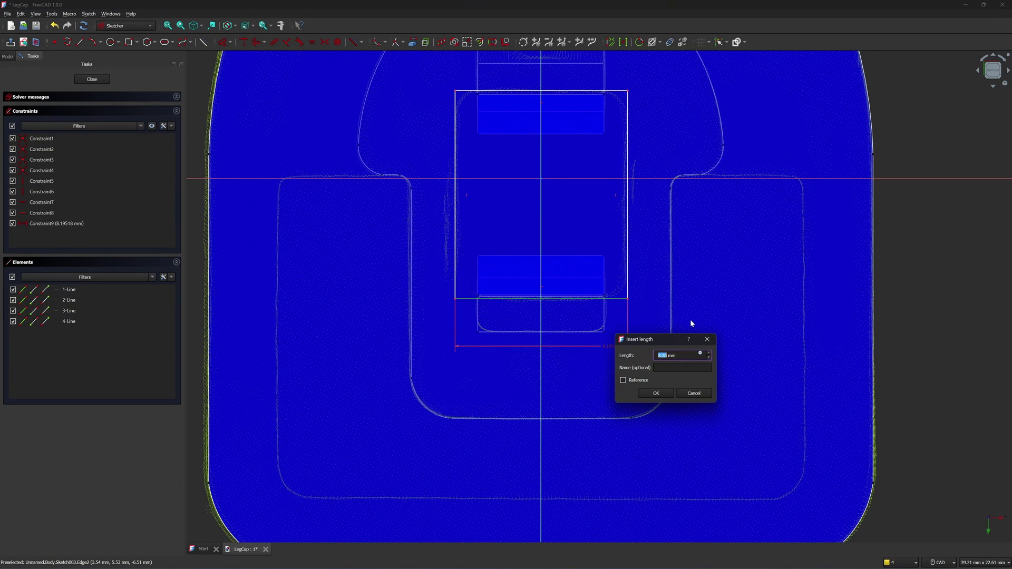
text(8)
key(Return)
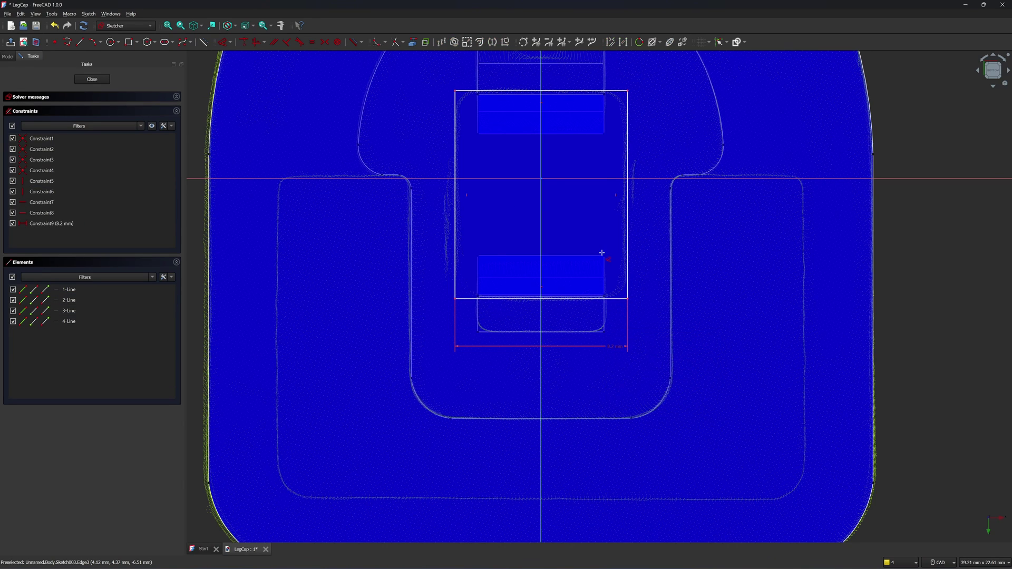
Constrain the rectangle's long side to 4.1 mm from the vertical axis and close the sketch
click(628, 223)
click(542, 179)
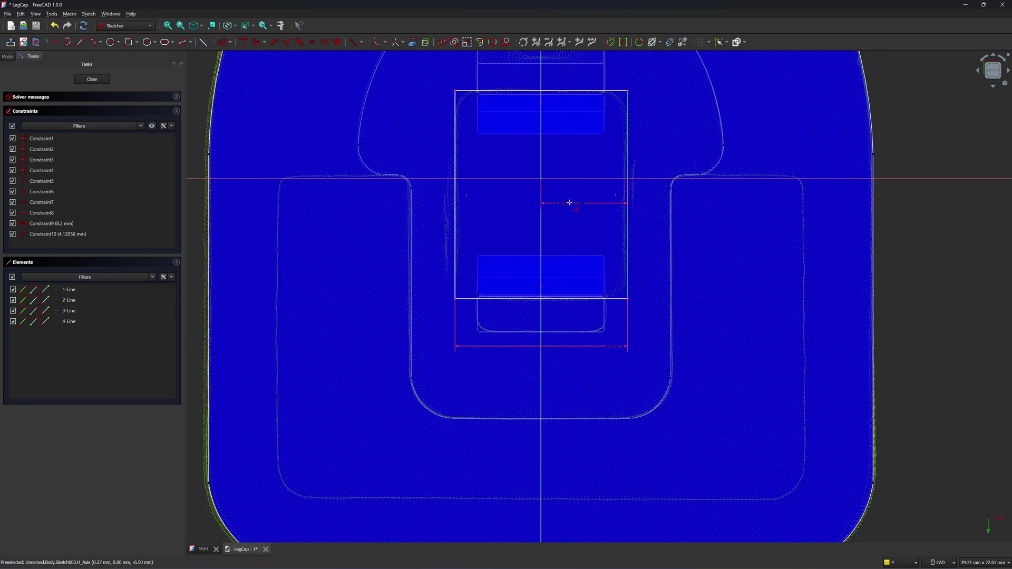
click(569, 204)
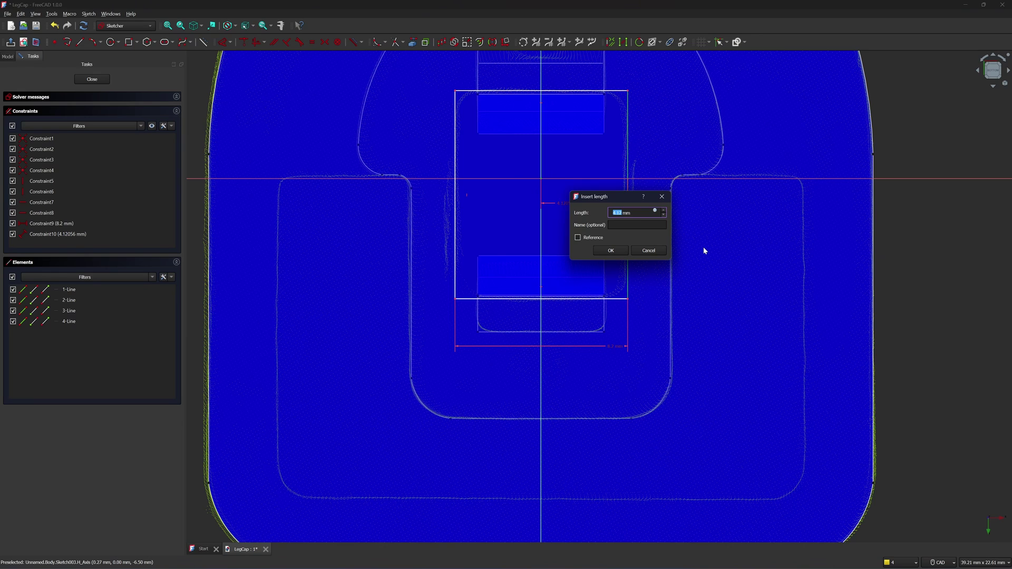
text(4)
text(.1)
key(Return)
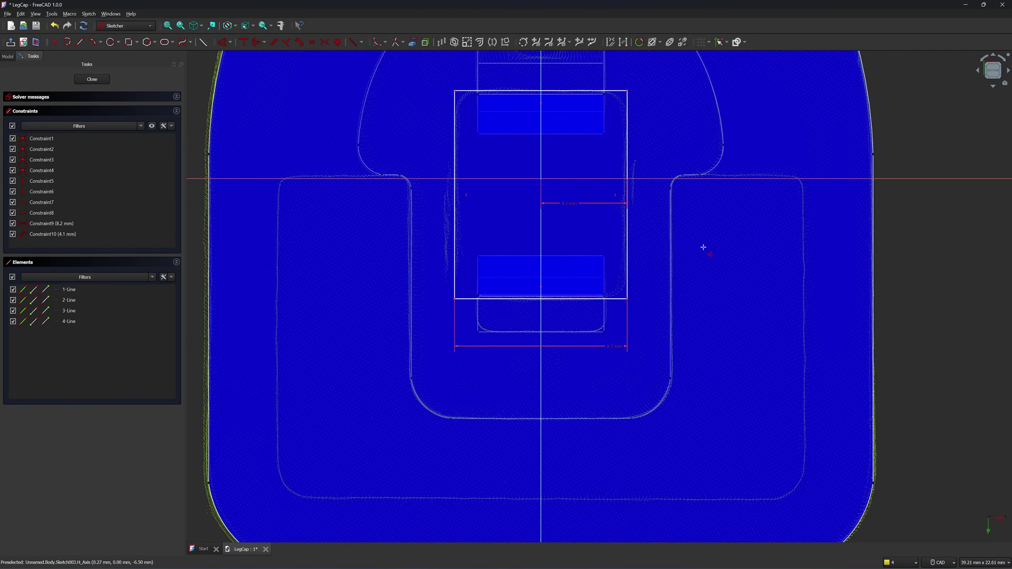
mouse_move(697, 228)
middle_down()
mouse_move(640, 124)
mouse_move(653, 106)
mouse_move(586, 64)
middle_up()
click(92, 79)
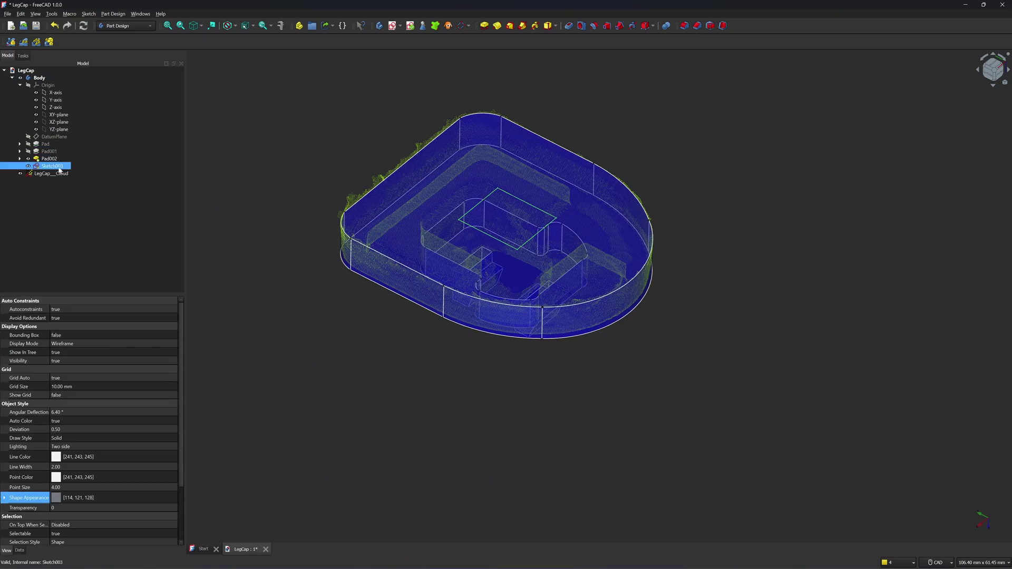
Pocket the rectangle sketch to a length of 10 mm so it cuts through the base and centre section
click(569, 28)
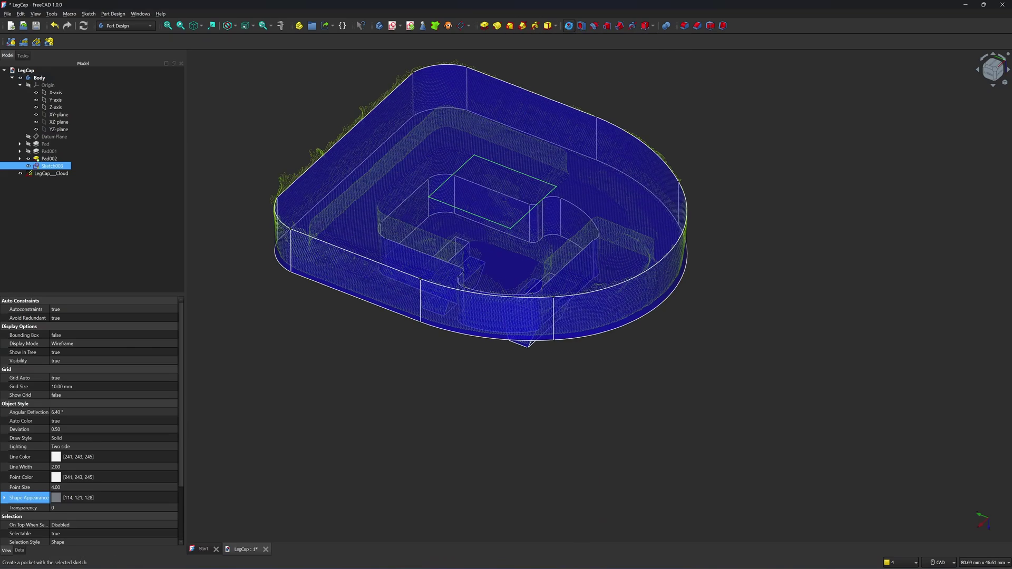
middle_drag(559, 115, 567, 149)
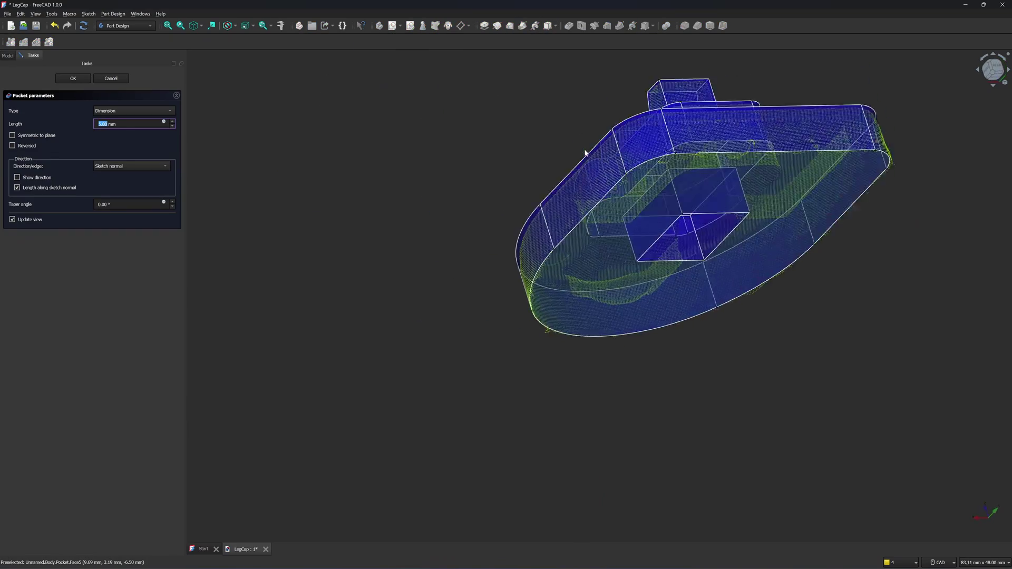
click(173, 122)
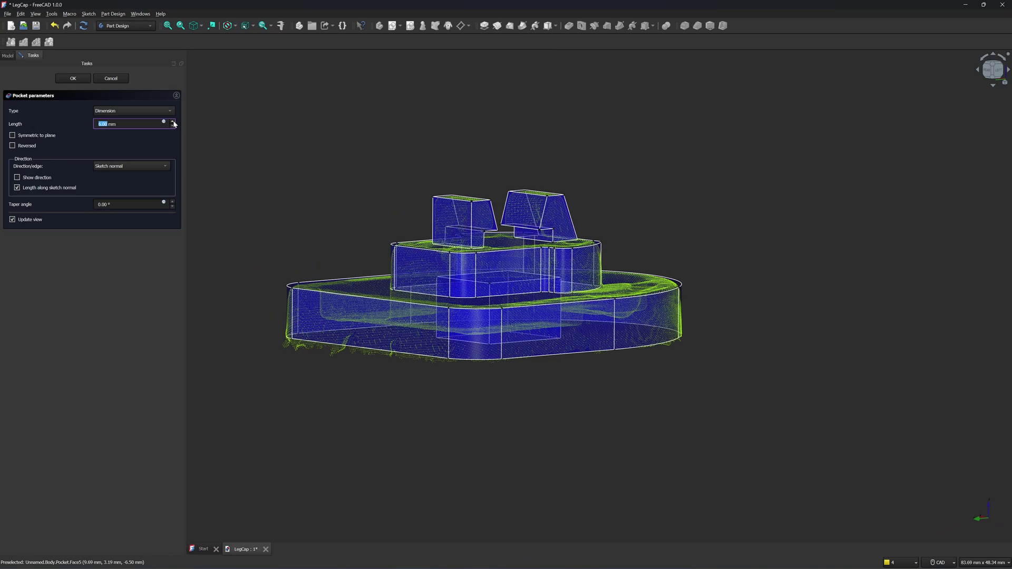
click(173, 121)
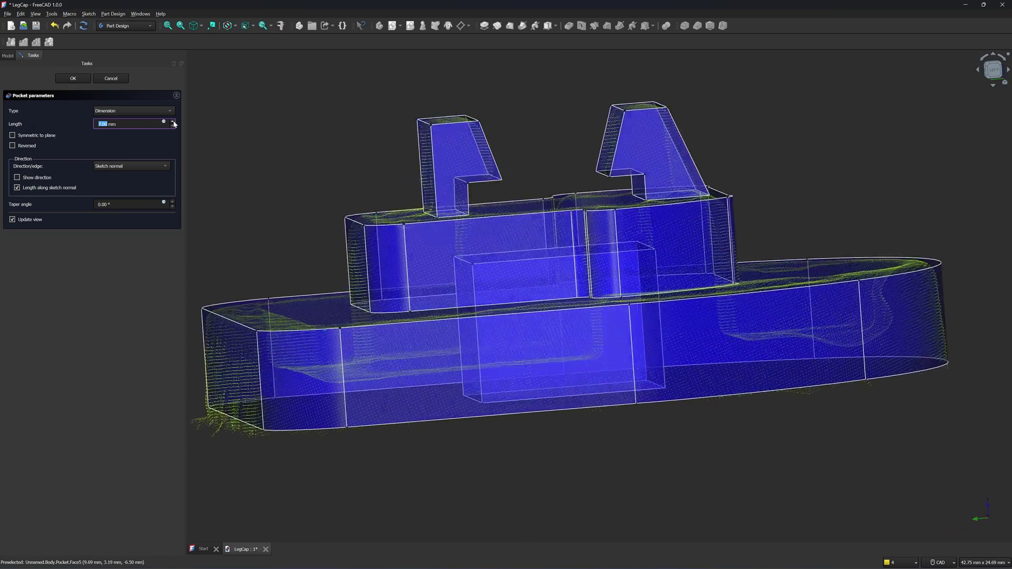
click(173, 122)
click(173, 122)
click(172, 122)
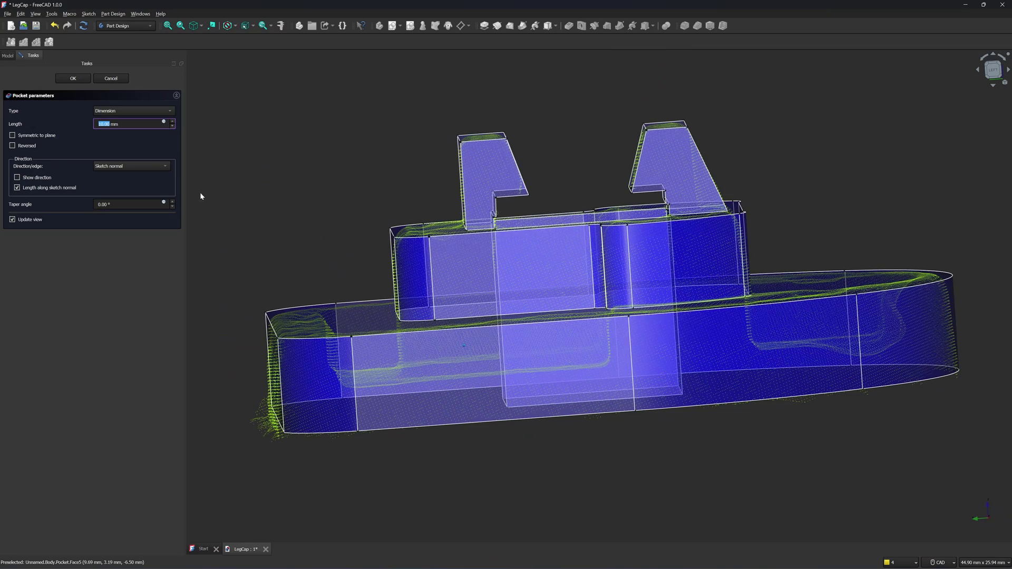
click(88, 78)
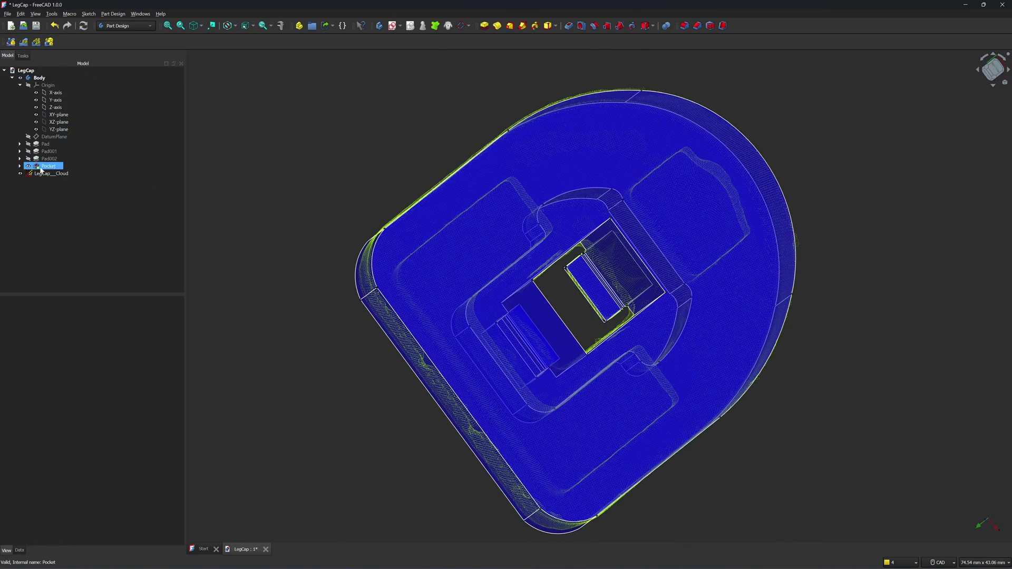
Edit the pocket's sketch, moving the rectangle's two short sides inward by about 0.3 mm each, and close it
click(20, 166)
double_click(56, 174)
scroll(524, 232, up, 3)
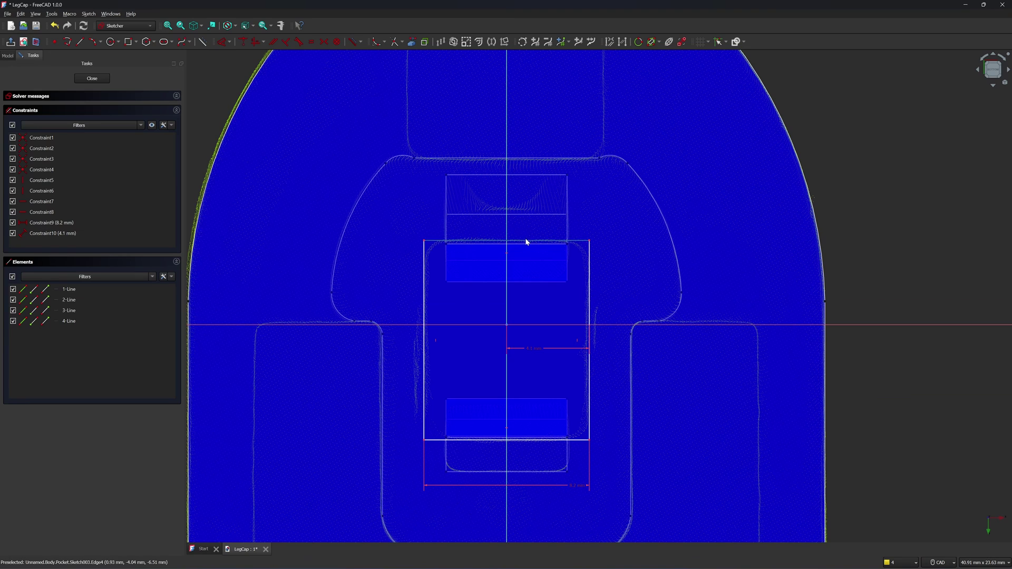
drag(526, 241, 525, 247)
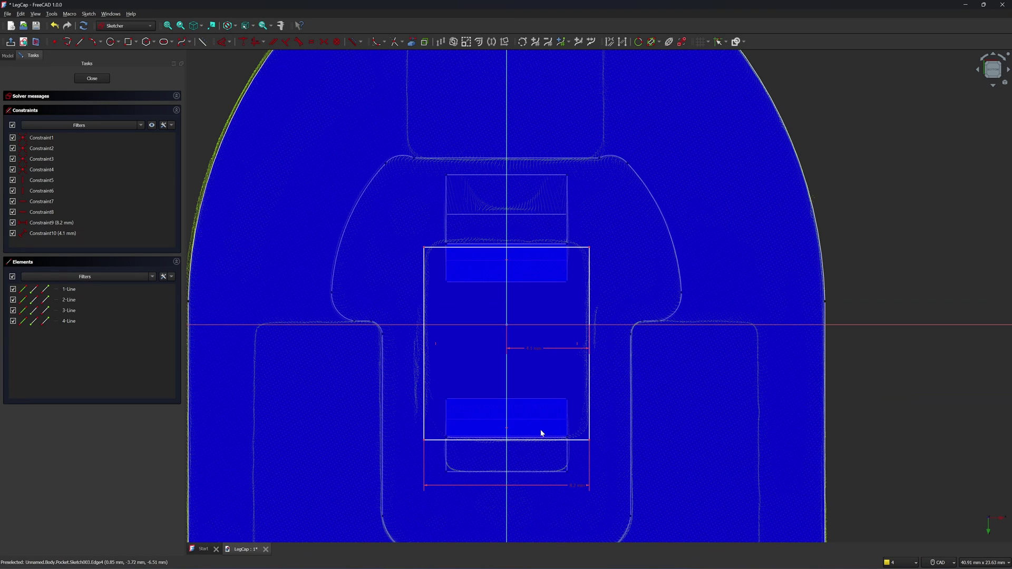
drag(537, 441, 536, 436)
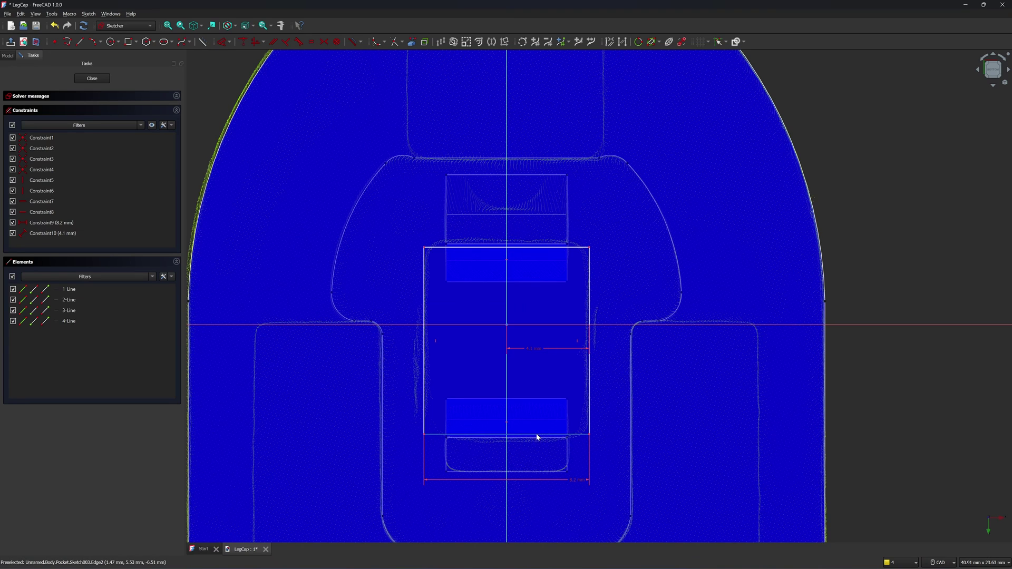
click(91, 79)
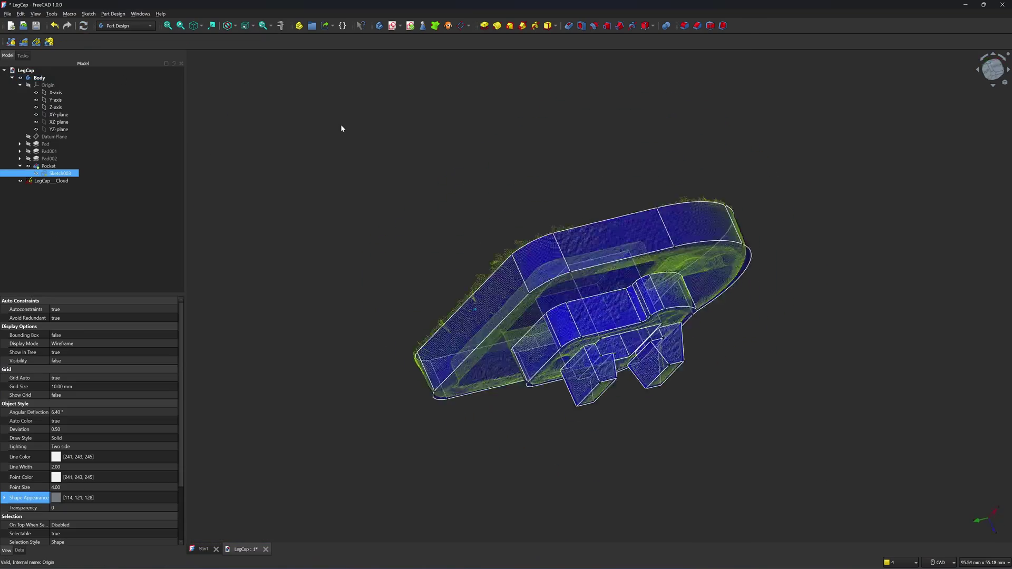
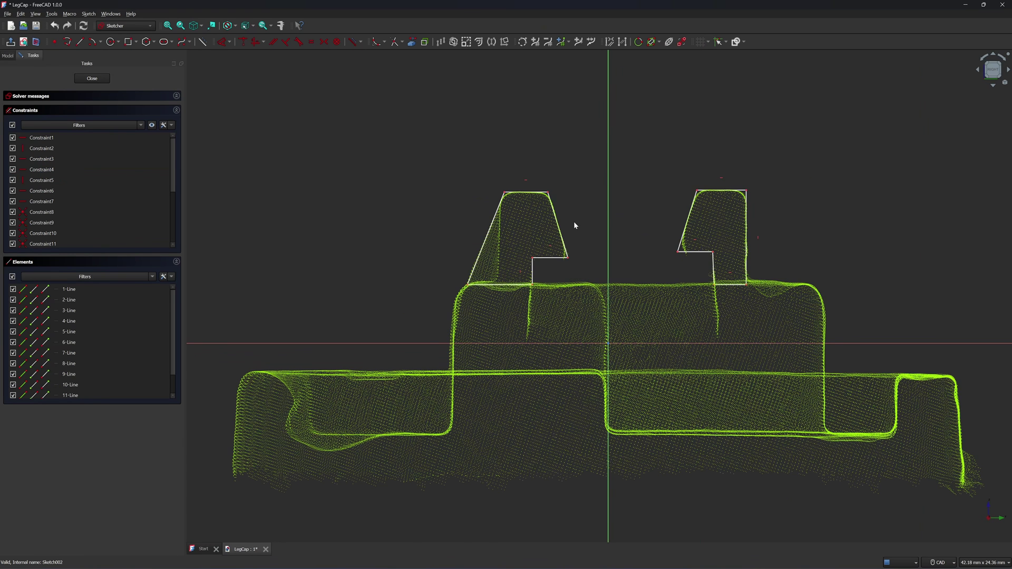
Edit the clip profile sketch, pulling each clip's hook tip and upper inner corner back to slim the hooks, and close it
scroll(574, 222, up, 2)
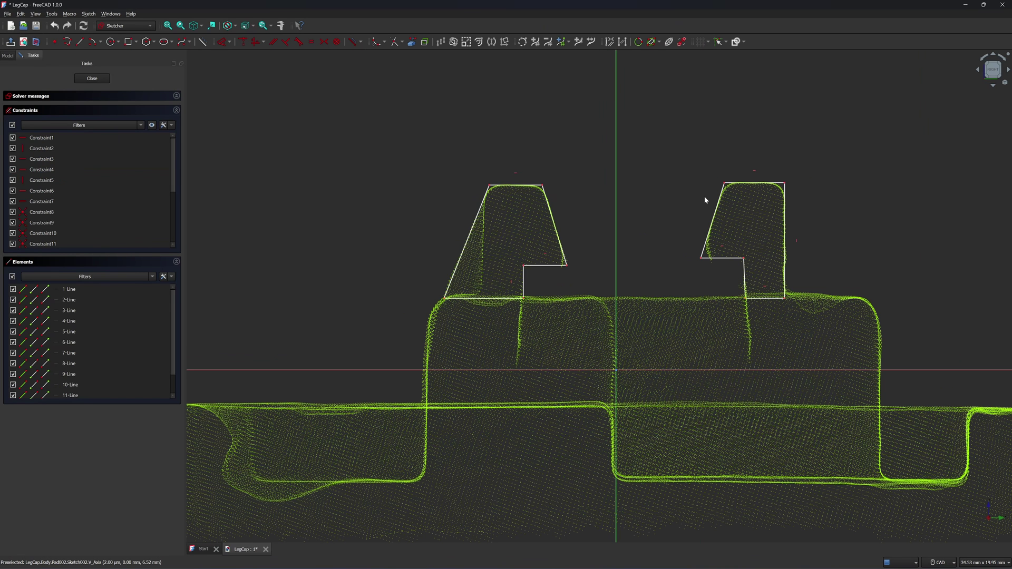
scroll(543, 279, up, 3)
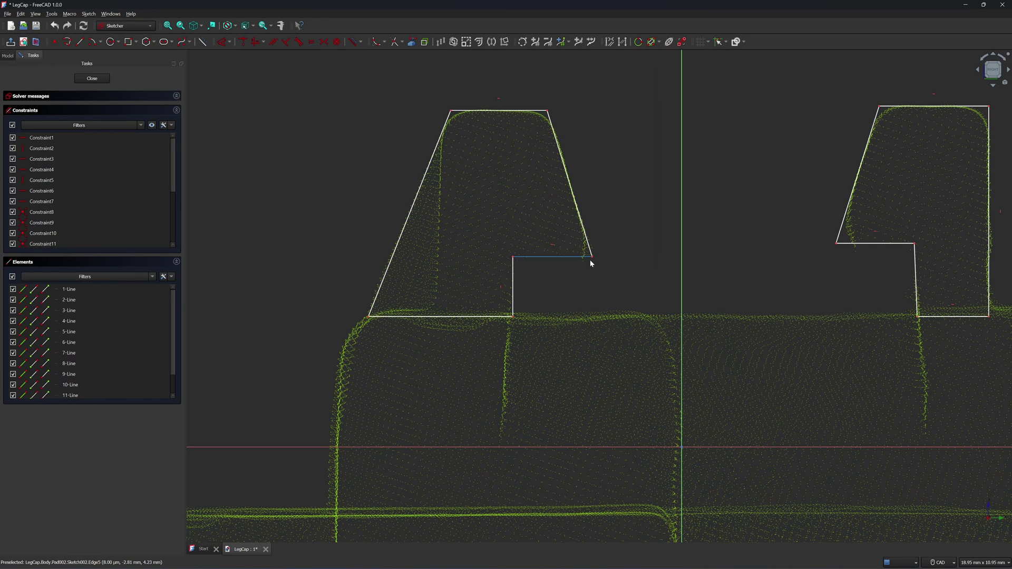
drag(591, 260, 585, 258)
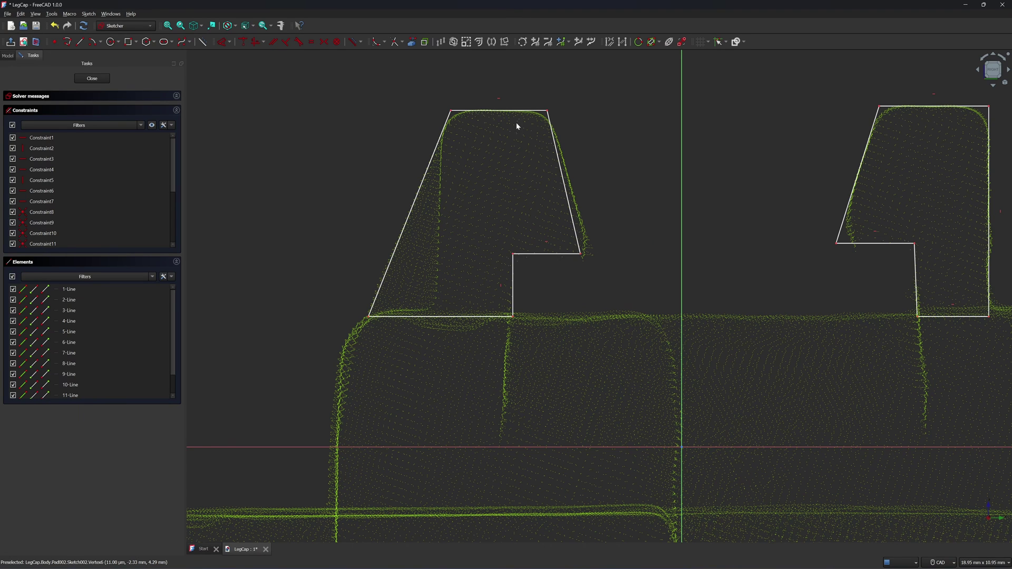
drag(547, 112, 539, 112)
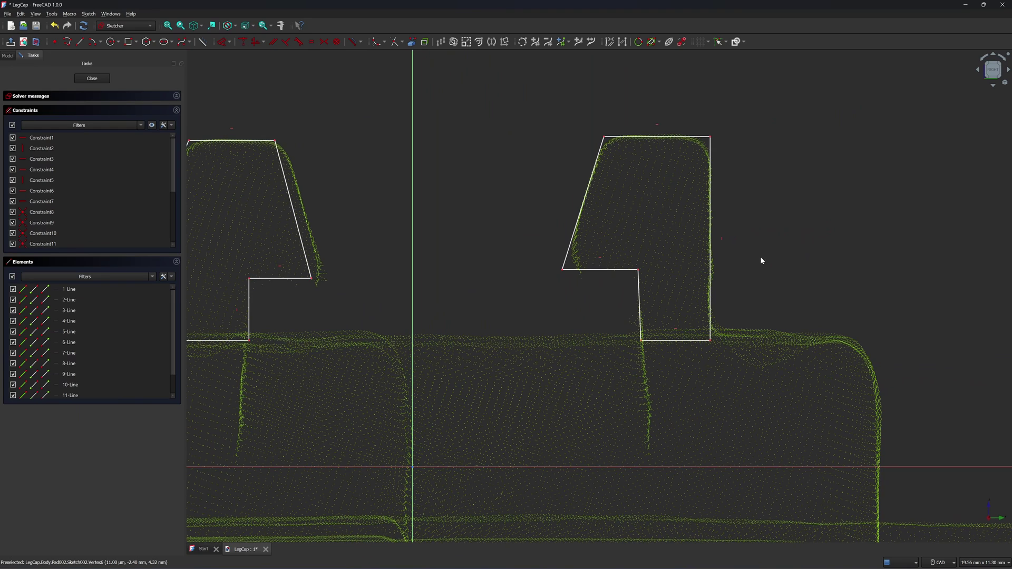
drag(564, 273, 576, 271)
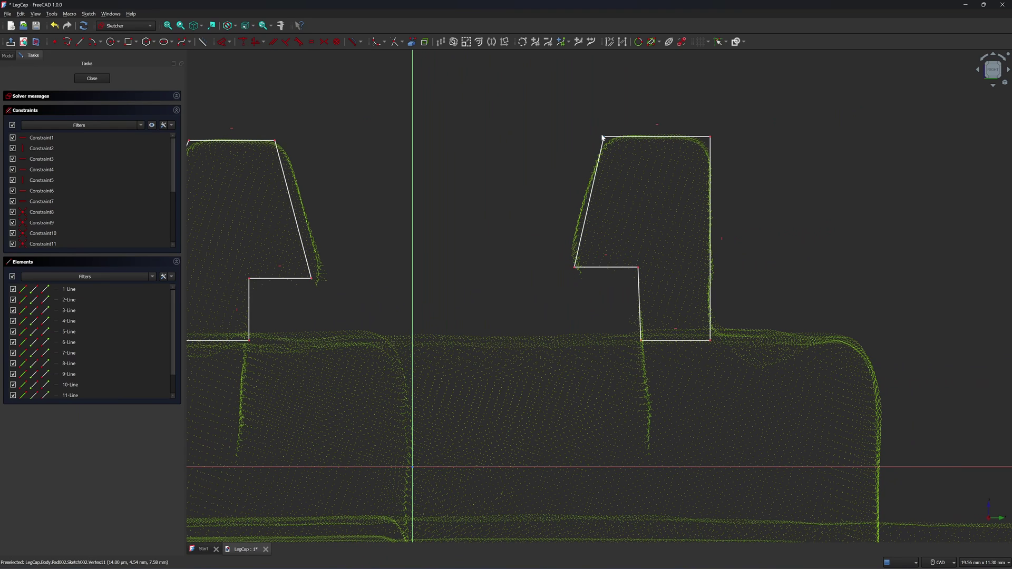
drag(602, 138, 611, 135)
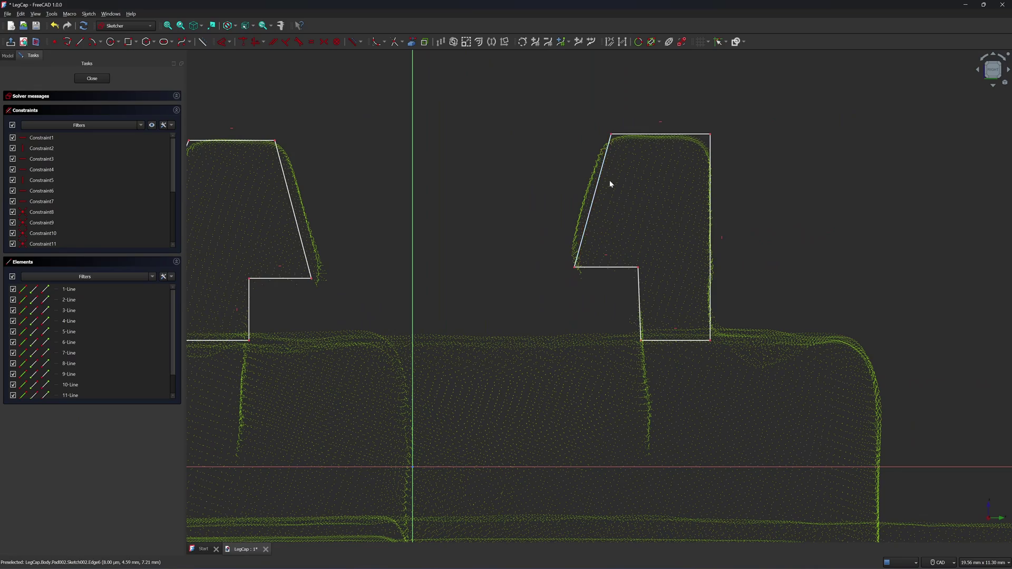
drag(576, 270, 578, 271)
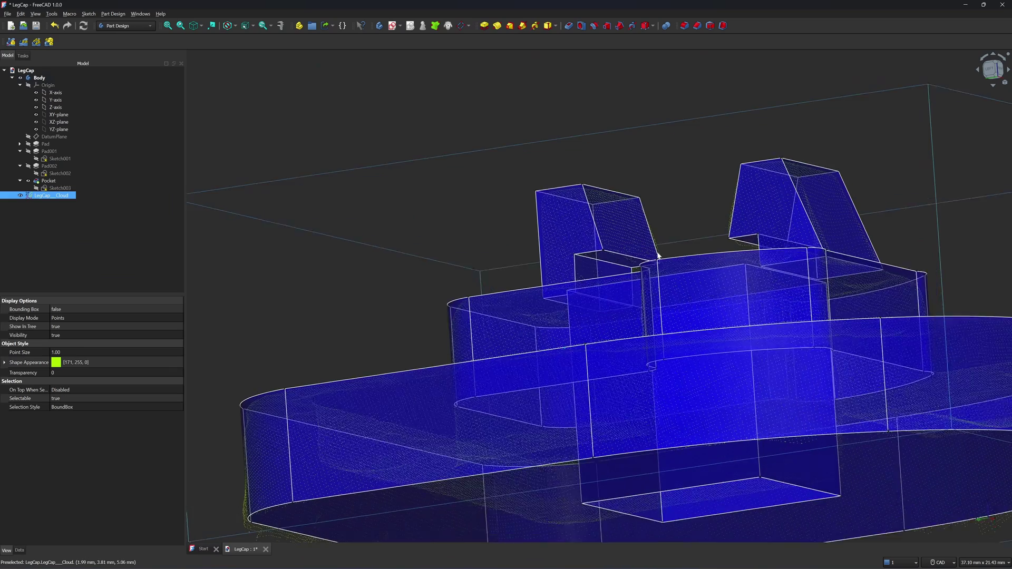
Chamfer the lower inner edges of both clip hooks
middle_drag(572, 258, 614, 262)
scroll(614, 263, up, 3)
click(632, 250)
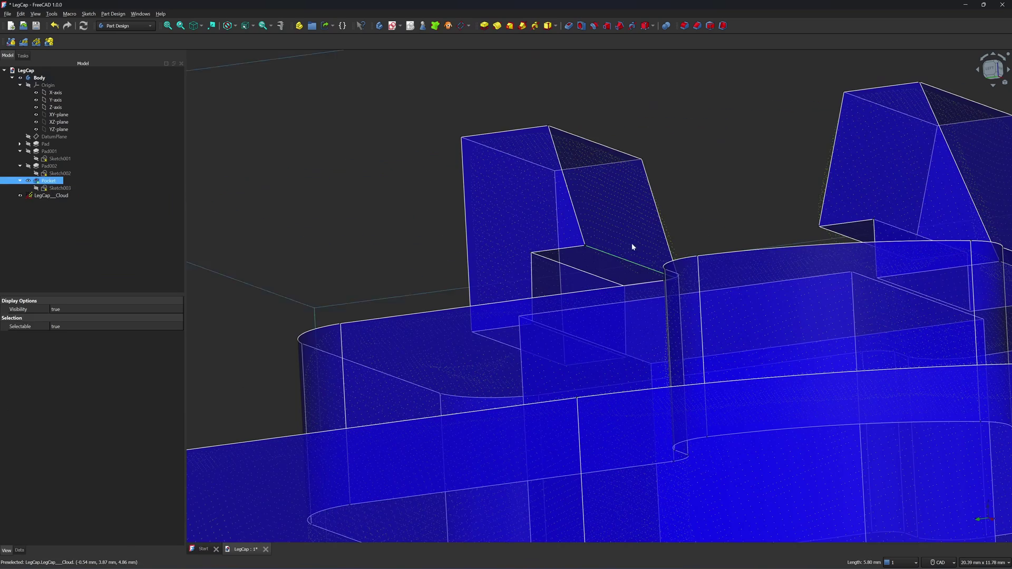
middle_drag(689, 218, 635, 44)
click(698, 26)
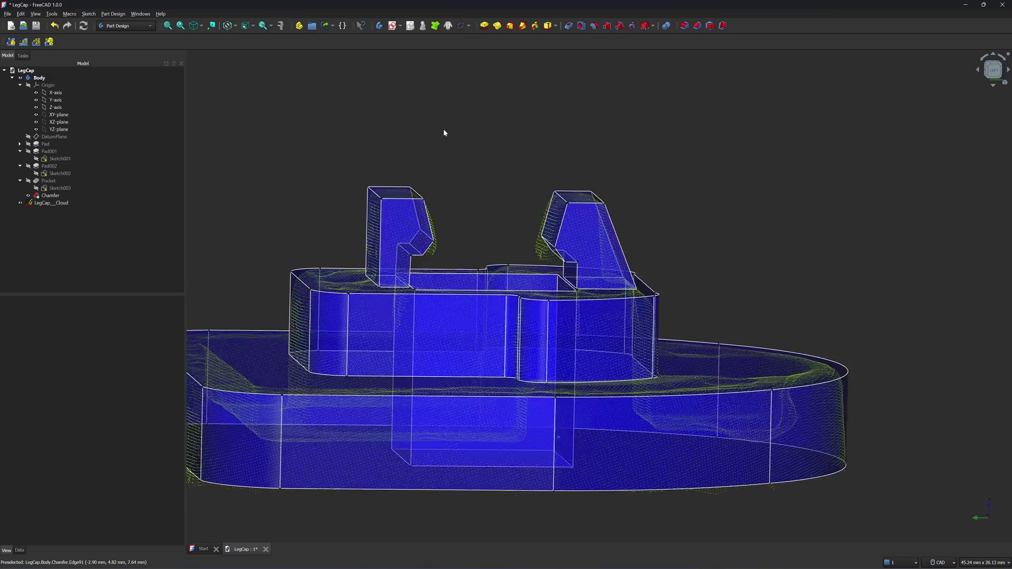
Chamfer the upper outer edges of both clips by 0.4 mm
scroll(443, 128, up, 3)
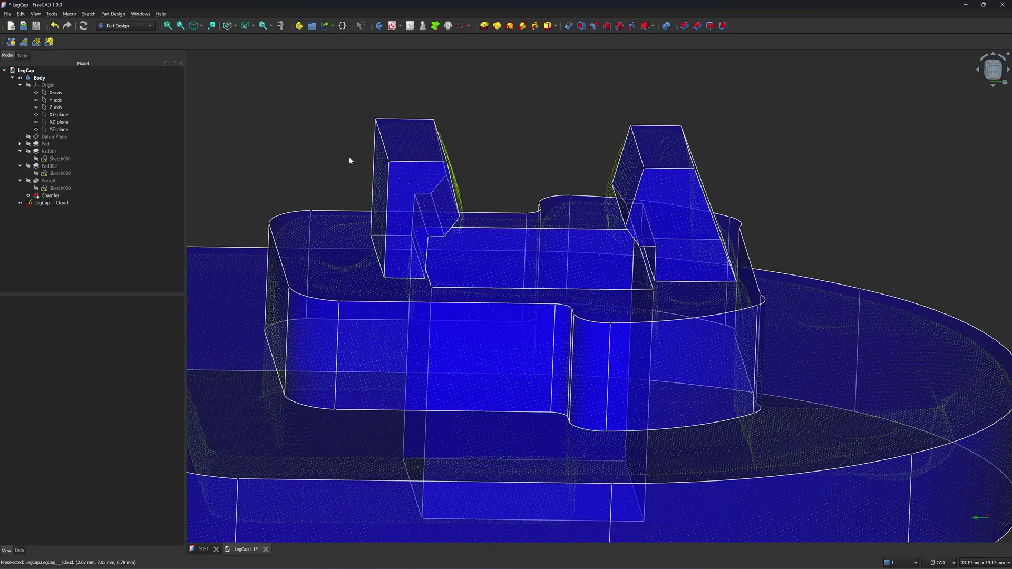
click(385, 154)
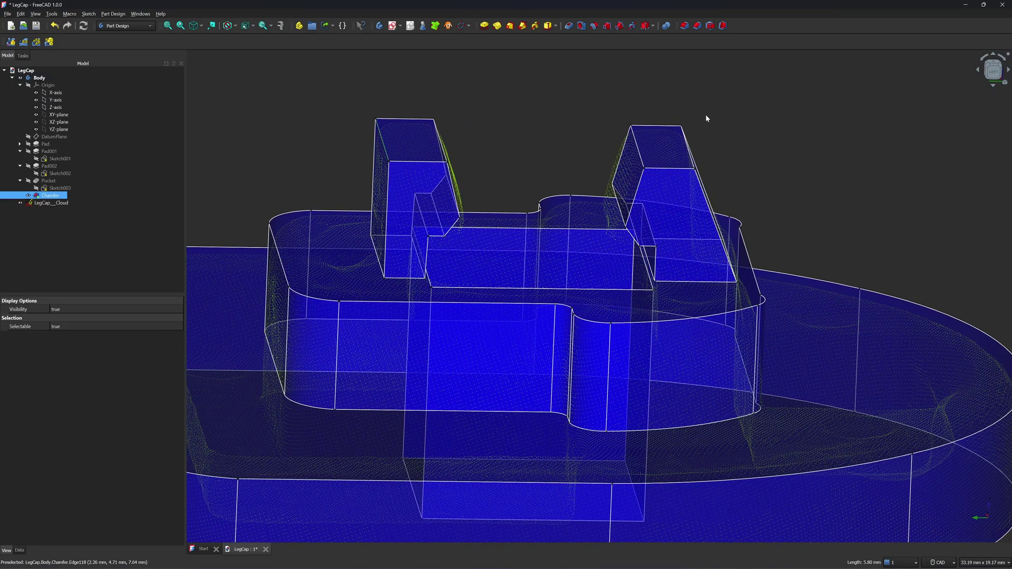
middle_drag(699, 114, 697, 118)
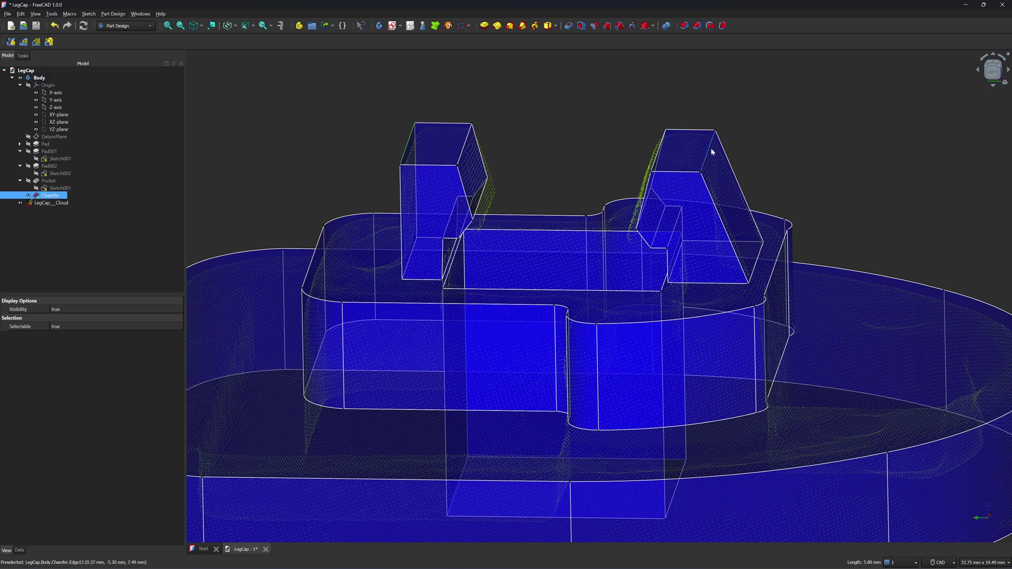
click(697, 26)
drag(52, 287, 15, 289)
text(.4)
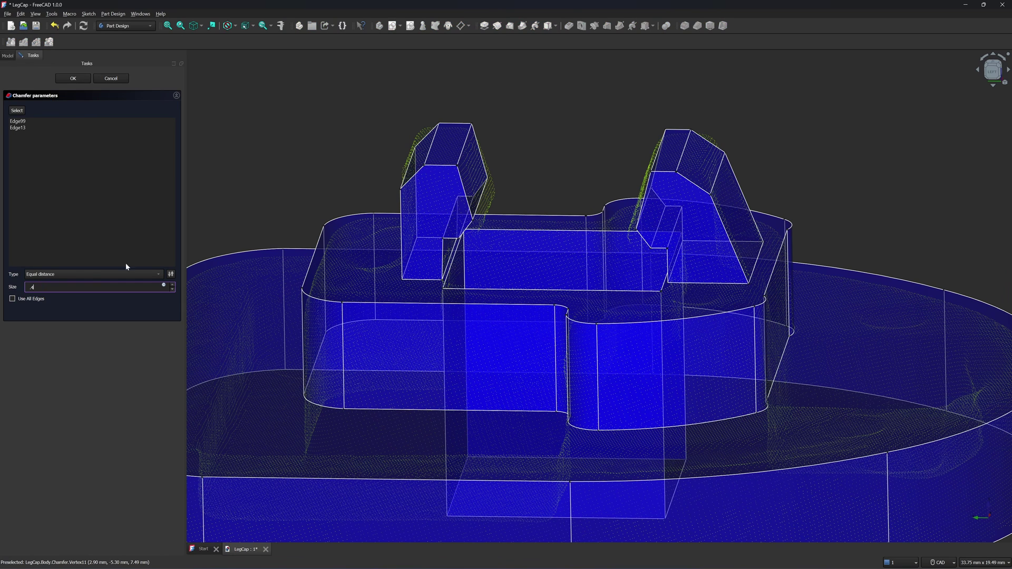
key(Return)
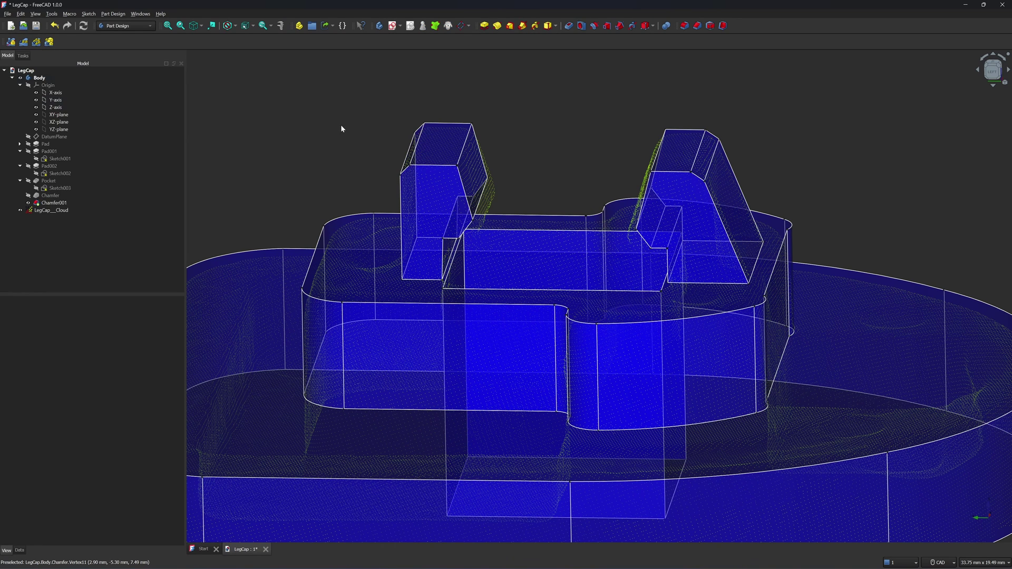
Chamfer the outer foot edge of the straight-backed clip where it meets the centre section
middle_drag(554, 341, 546, 52)
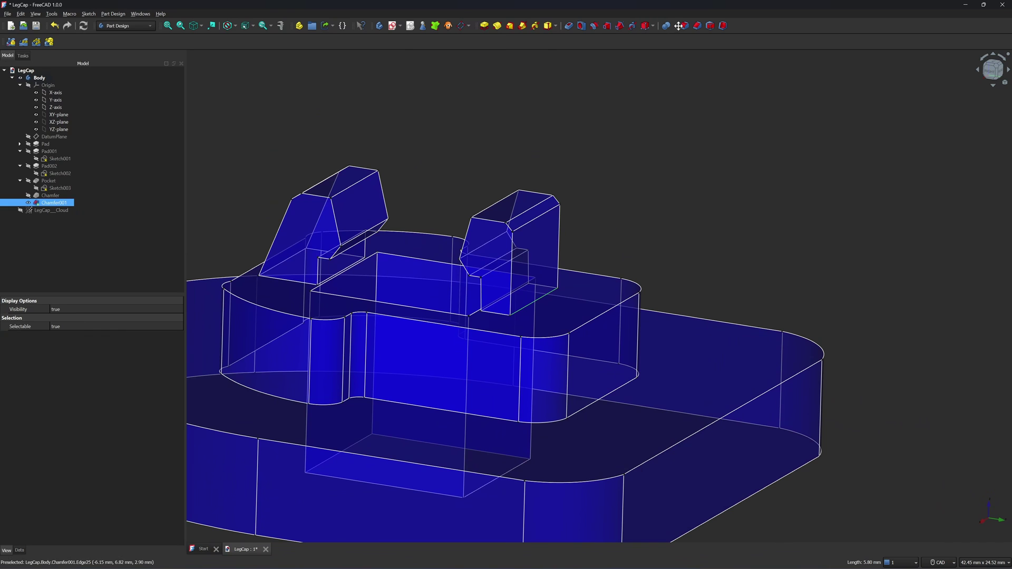
click(698, 26)
key(0)
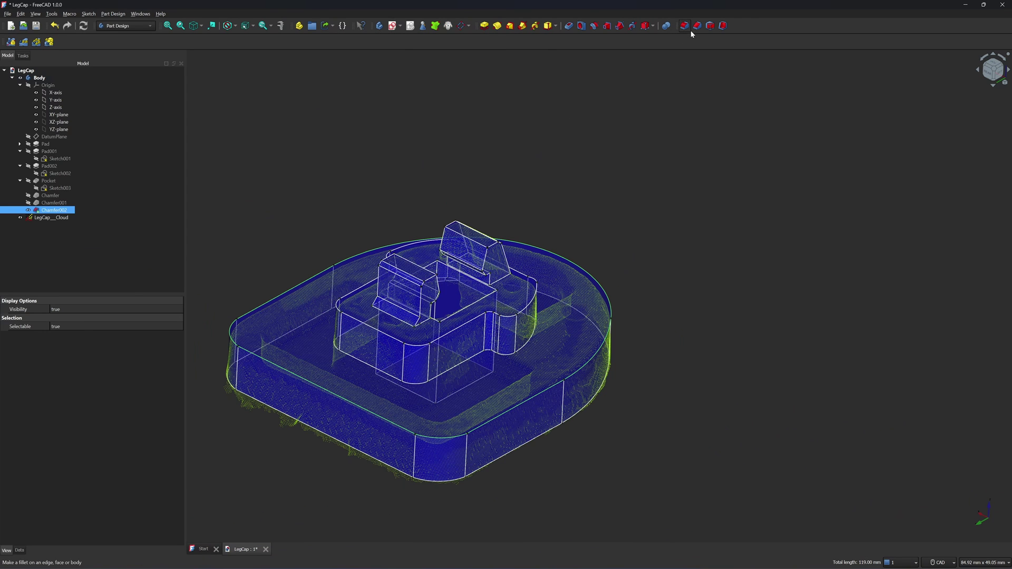
Chamfer the base's outer outline along both its upper and lower edges
click(697, 26)
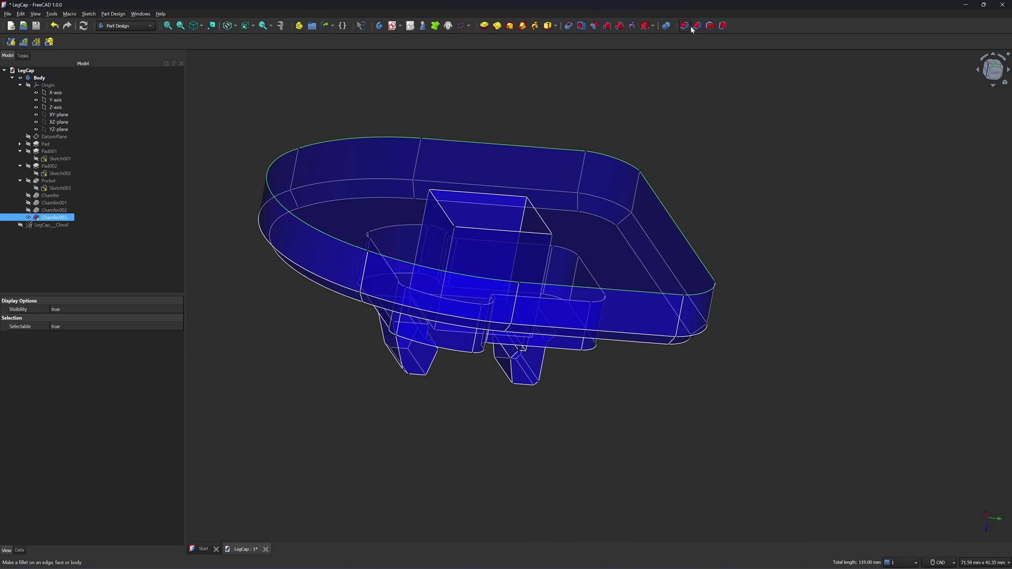
click(698, 25)
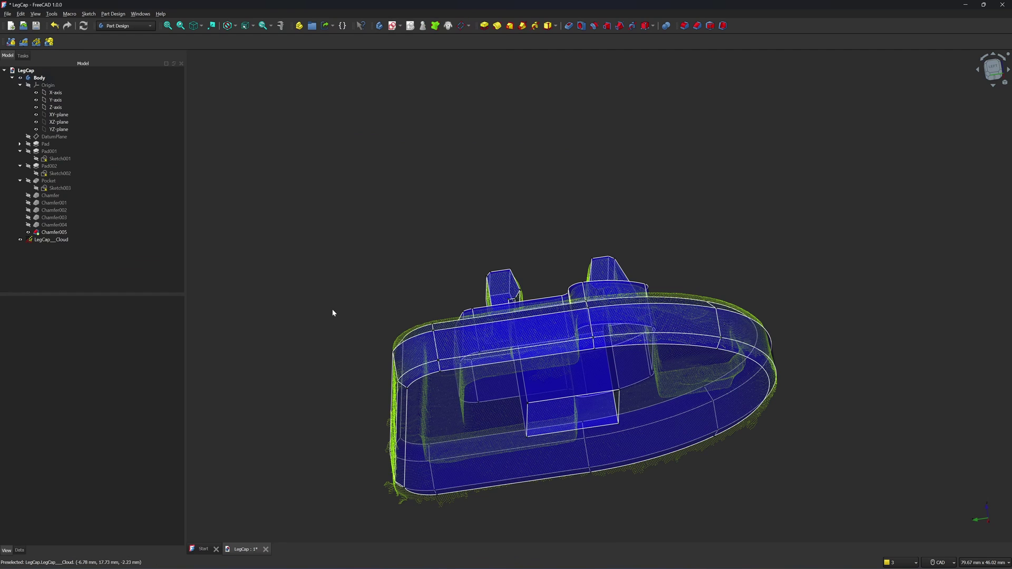
Export the leg cap's final chamfered solid as an STL file named LegCap For Printing
click(63, 232)
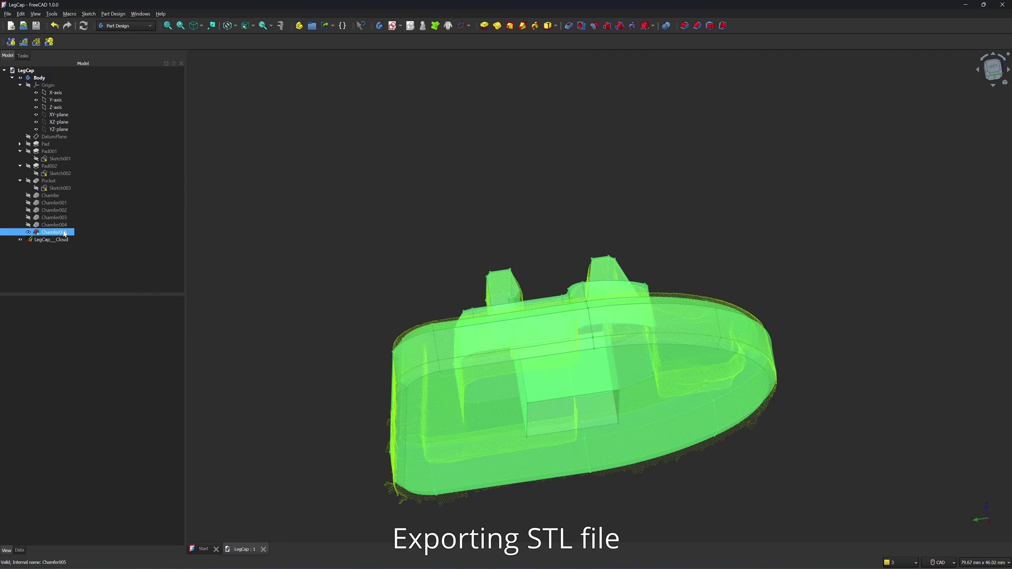
click(8, 14)
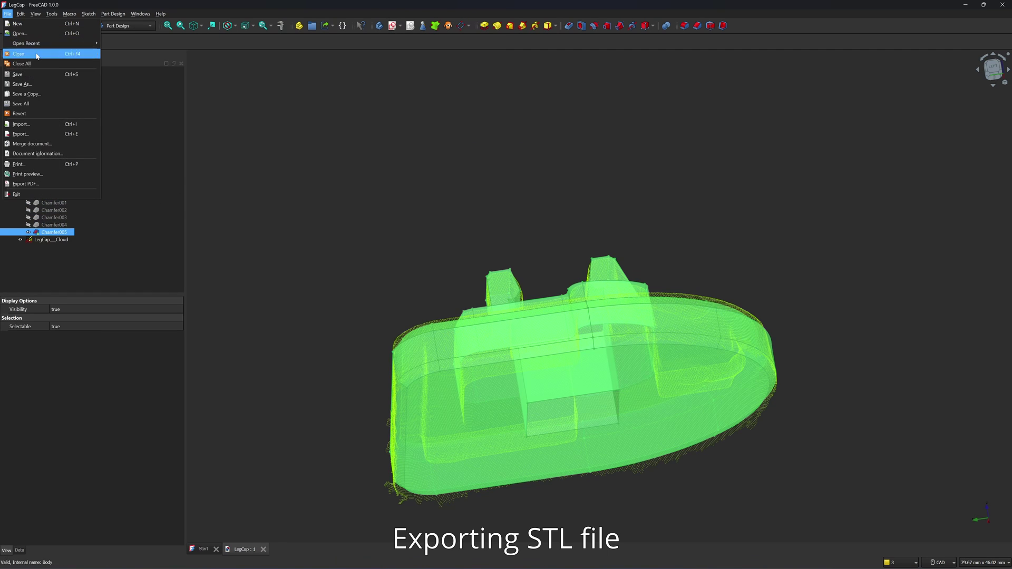
click(38, 134)
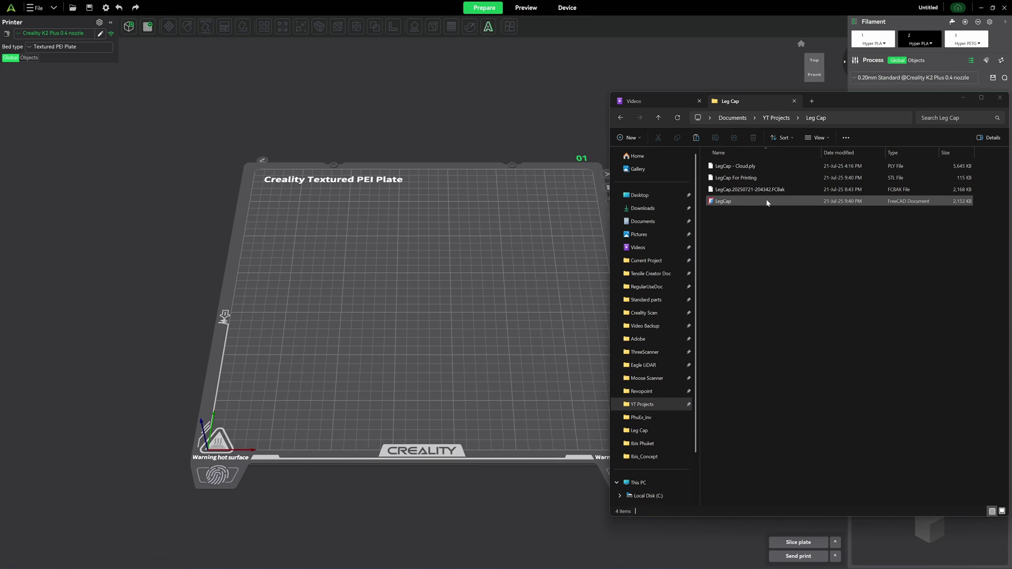
Switch to Creality Print, load LegCap For Printing onto the plate and assign filament 3, Hyper PETG, to it
drag(728, 178, 499, 261)
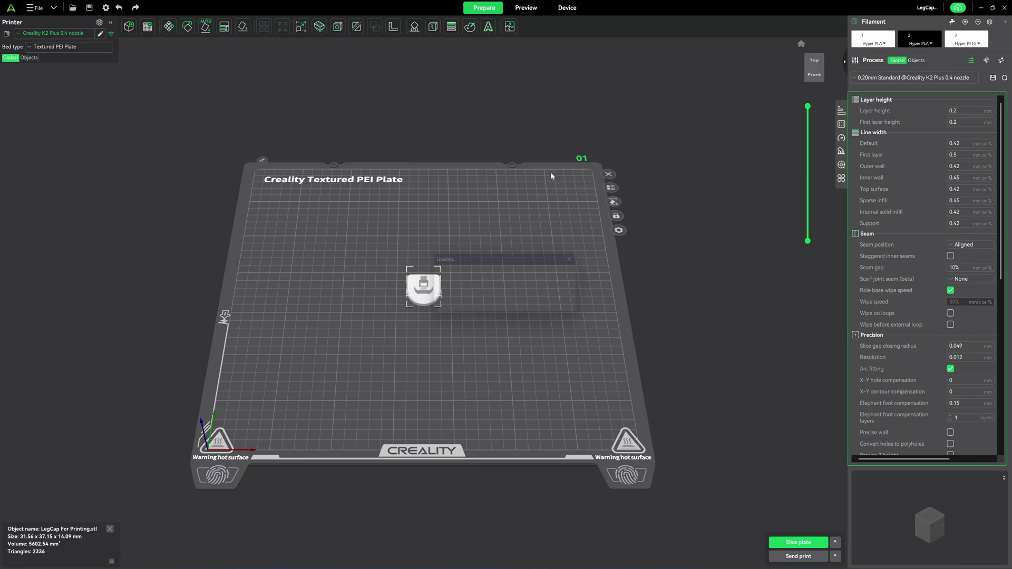
right_click(440, 293)
mouse_move(488, 527)
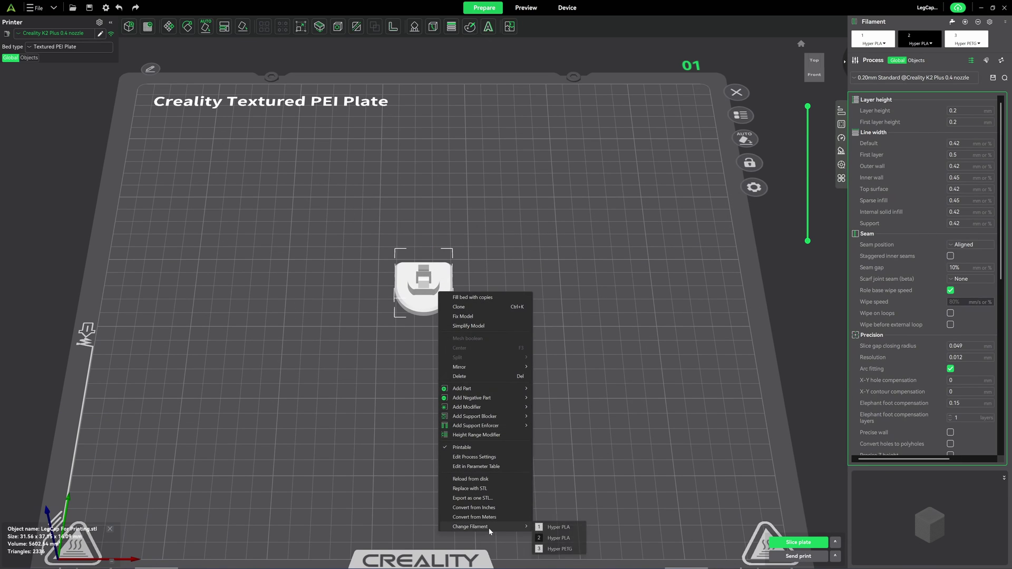
click(553, 548)
click(553, 428)
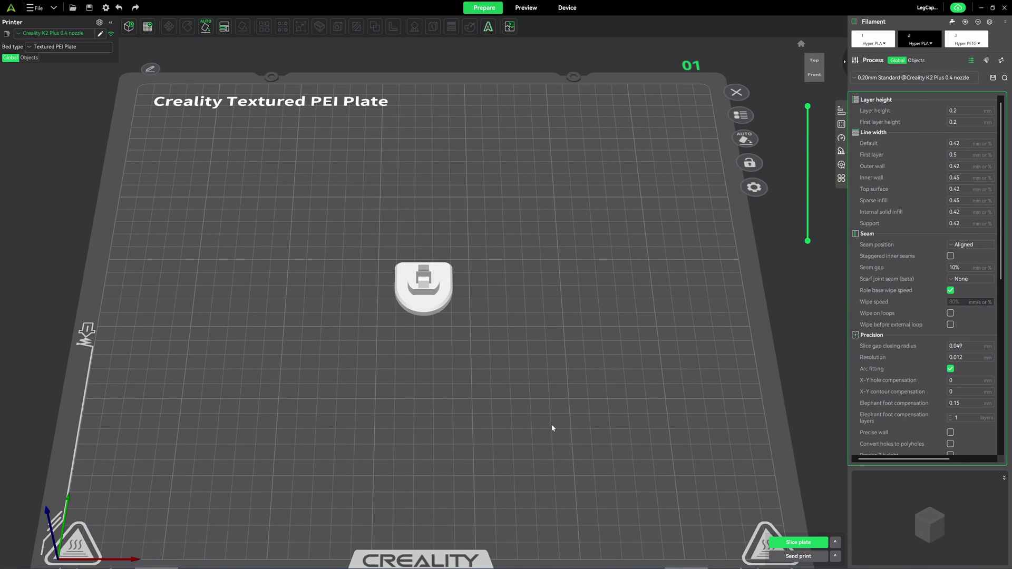
Clone the leg cap on the build plate with the number of copies set to 3
right_click(441, 299)
click(463, 311)
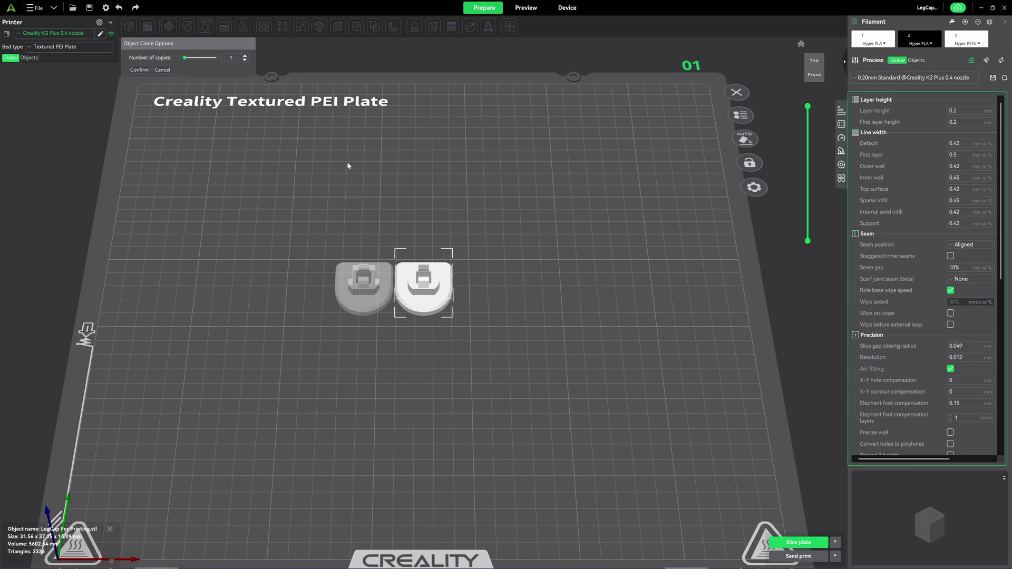
click(245, 58)
click(245, 58)
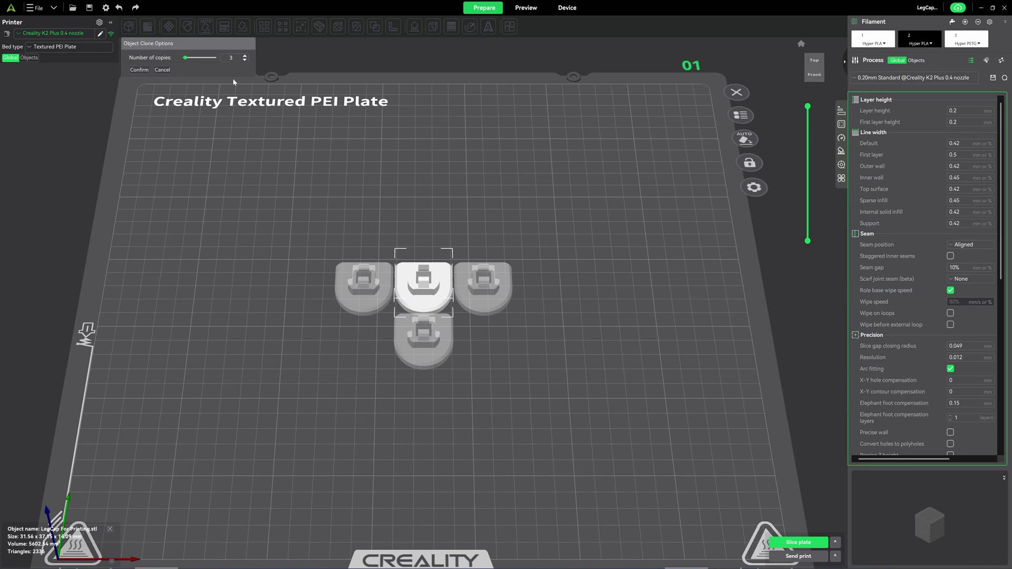
click(140, 70)
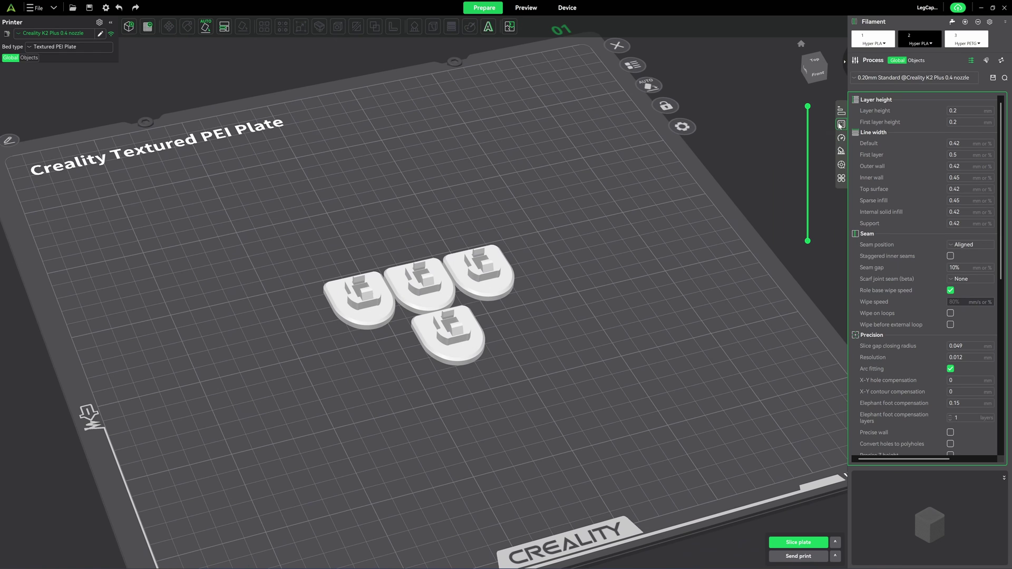
Set the sparse infill density to 25% and enable supports of type Tree(auto)
click(842, 125)
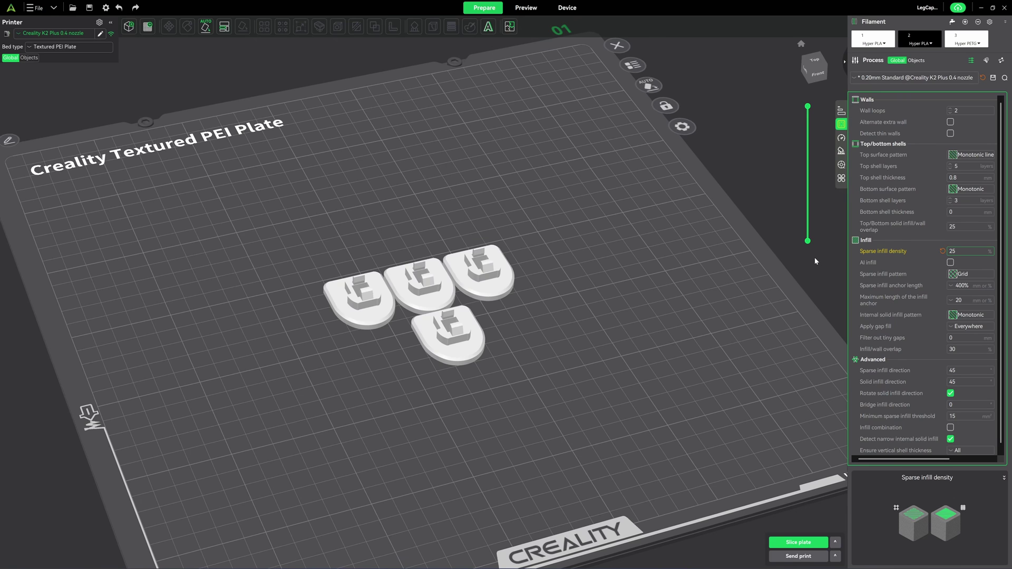
click(841, 151)
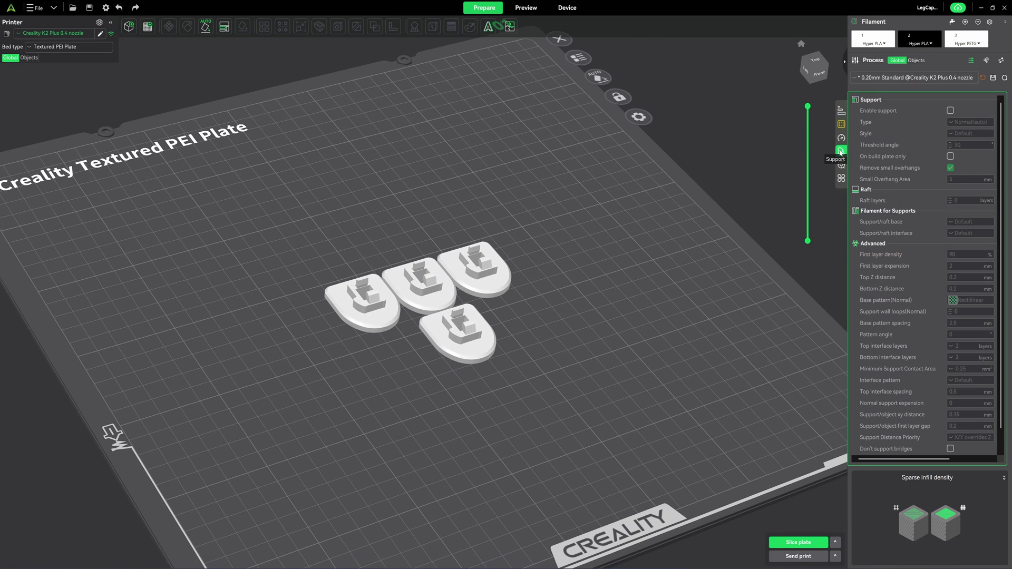
click(951, 110)
click(957, 124)
click(952, 142)
Slice the plate and inspect the sliced leg caps from several angles in the preview
key(ctrl+r)
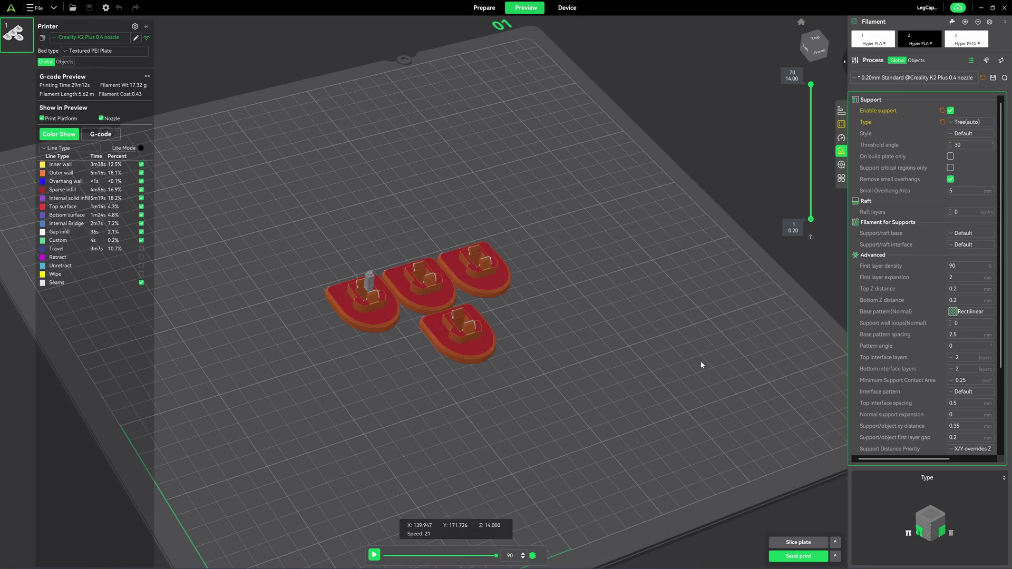
key(1)
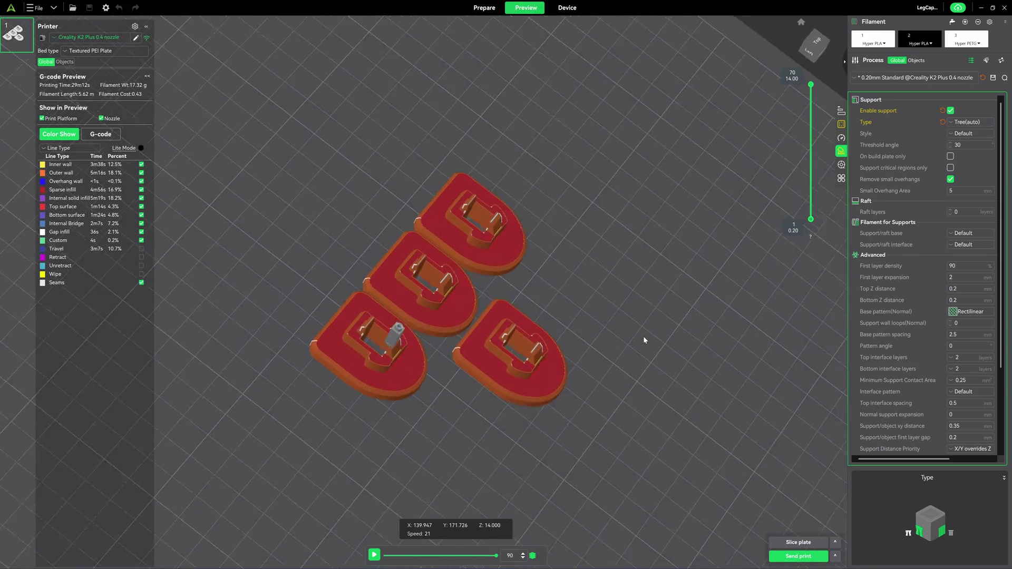
drag(445, 318, 461, 305)
drag(715, 365, 640, 460)
scroll(574, 333, up, 3)
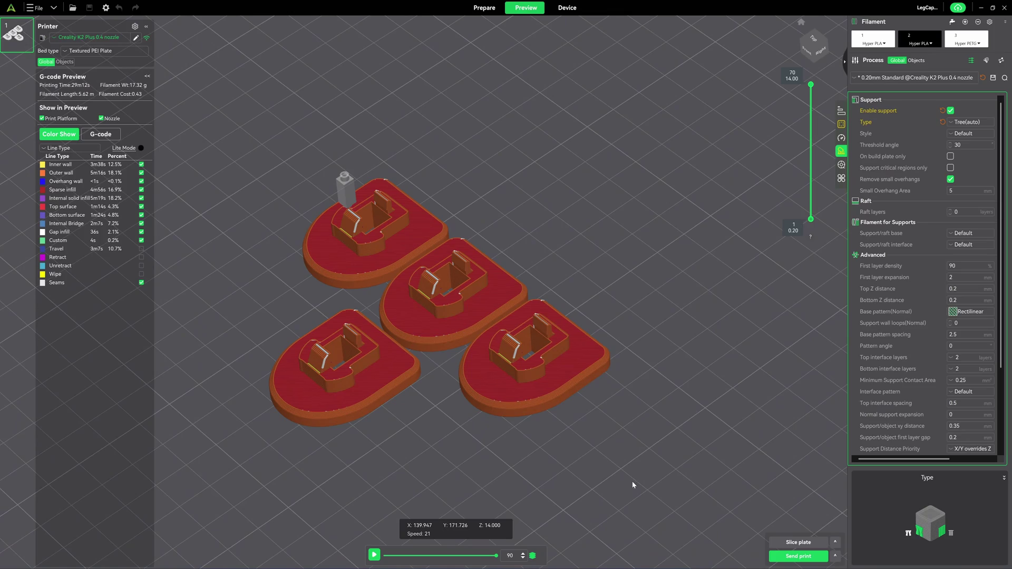